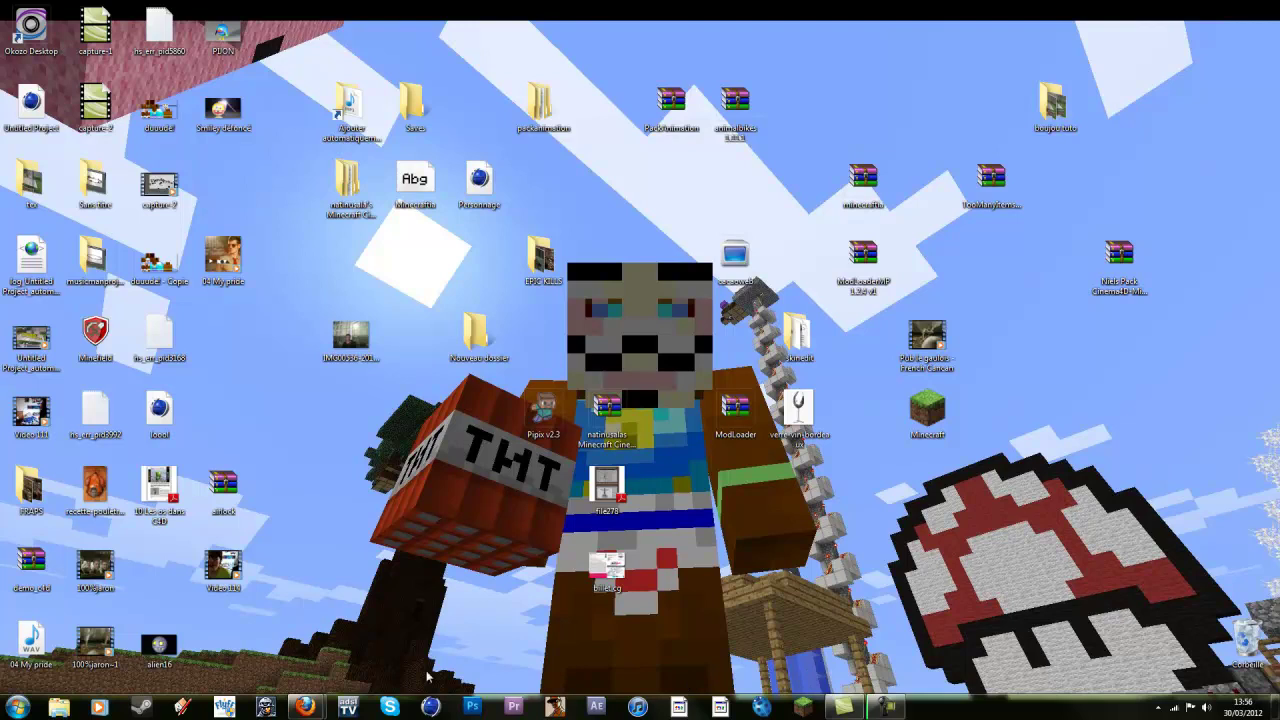
# - Open Cinema 4D
pyautogui.click(431, 707)
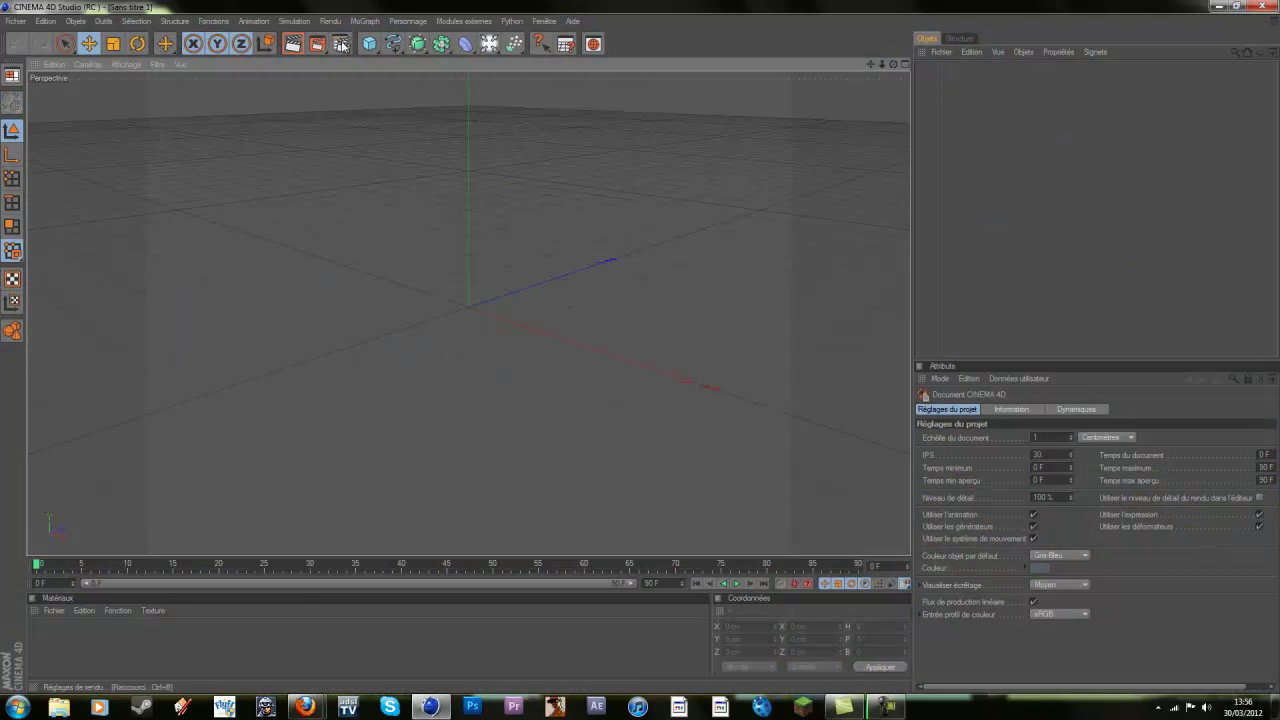
# - Examine the effects available in the render settings
pyautogui.click(340, 45)
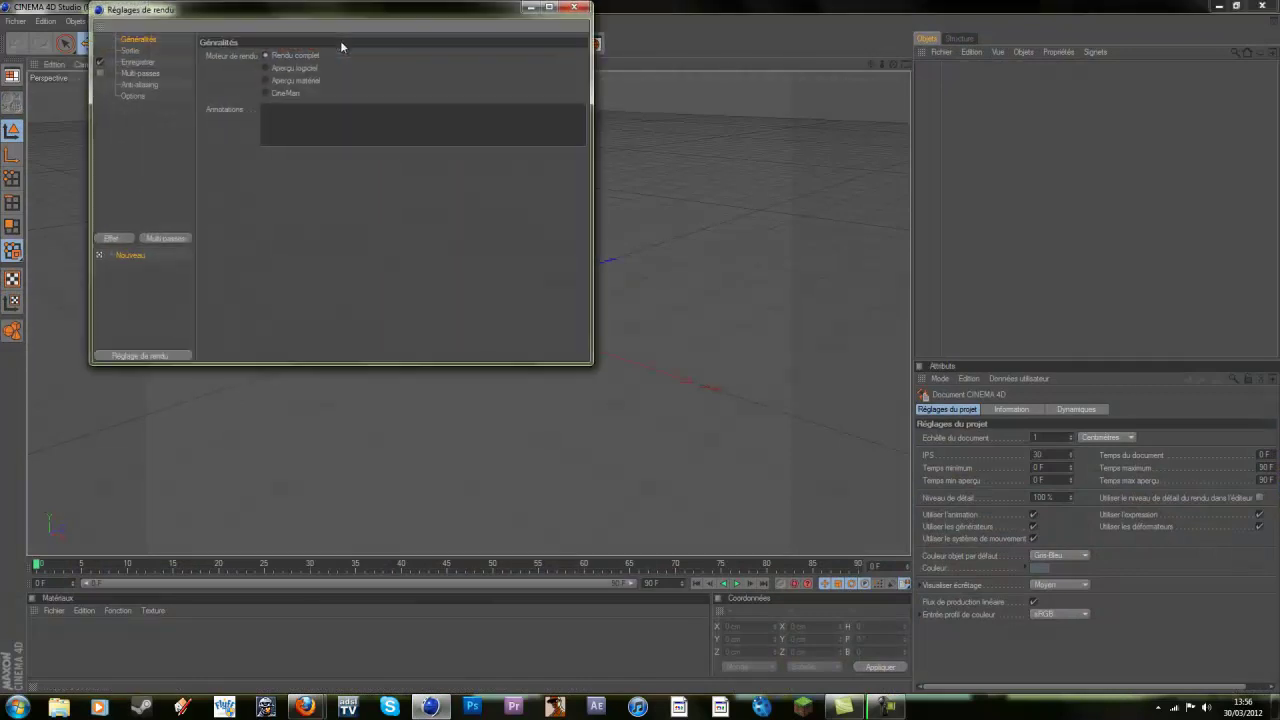
pyautogui.click(111, 238)
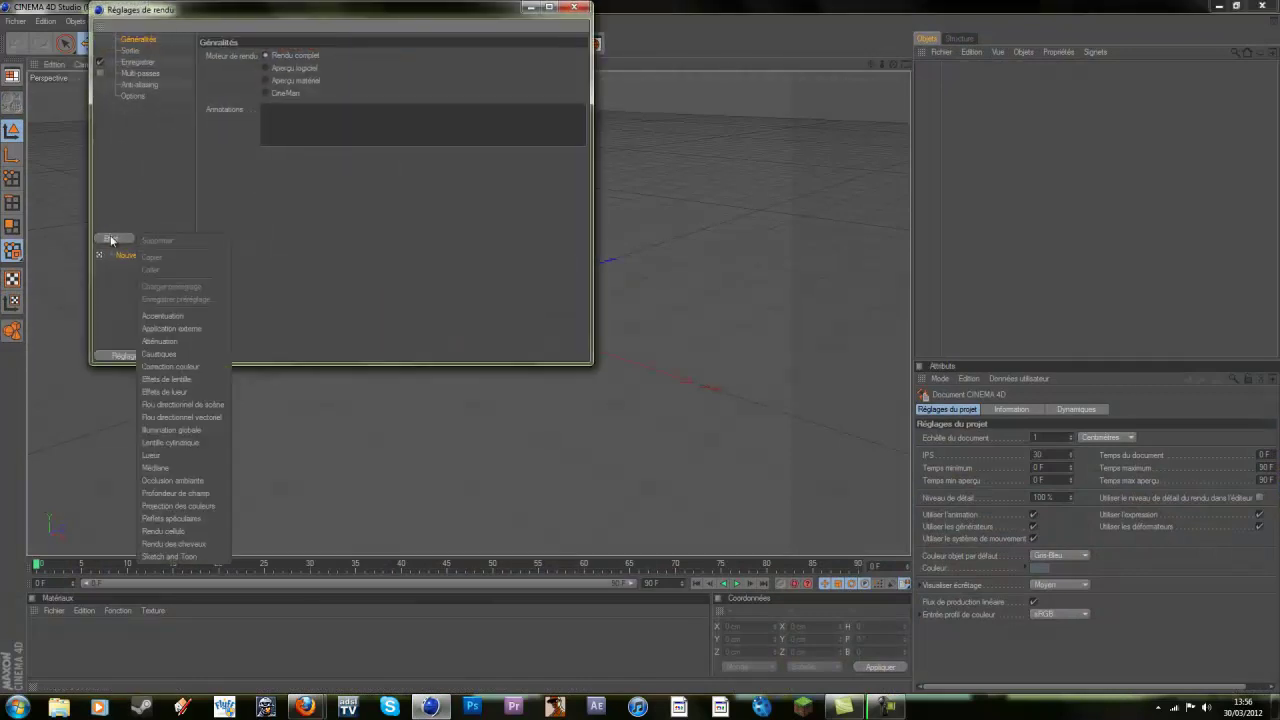
pyautogui.click(119, 319)
pyautogui.click(123, 354)
pyautogui.moveTo(280, 470)
pyautogui.click(414, 479)
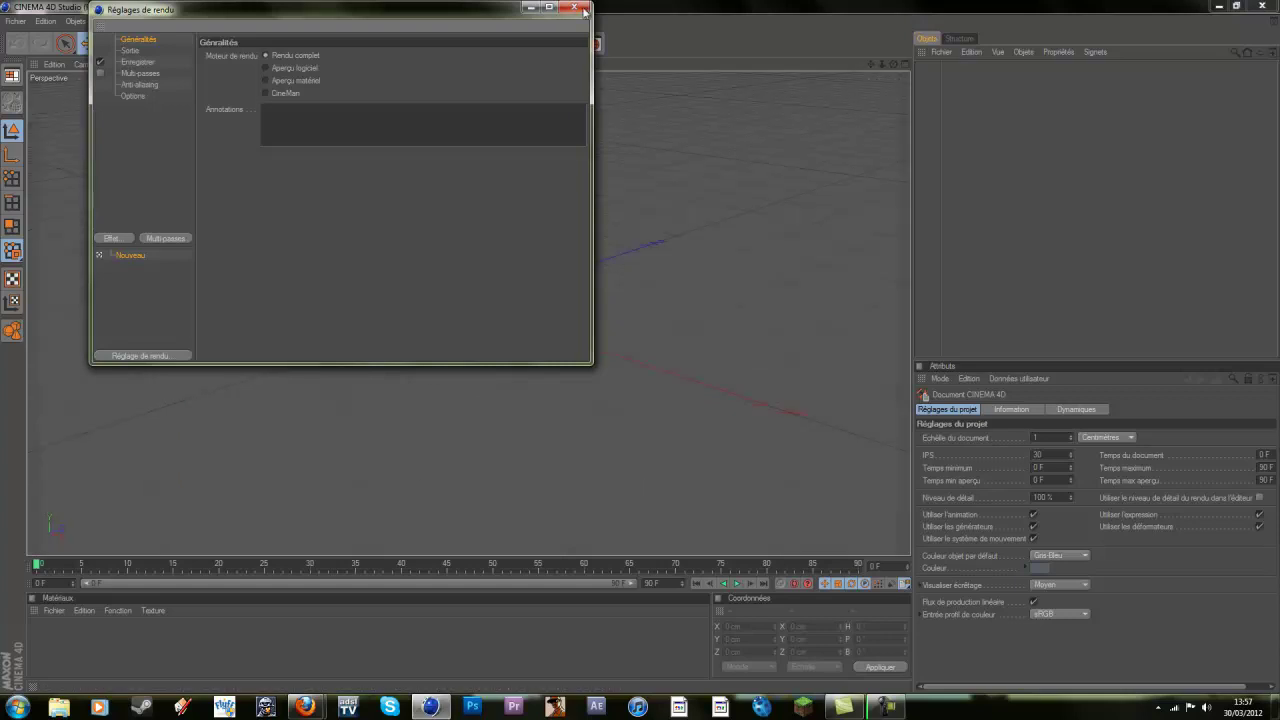
pyautogui.click(583, 8)
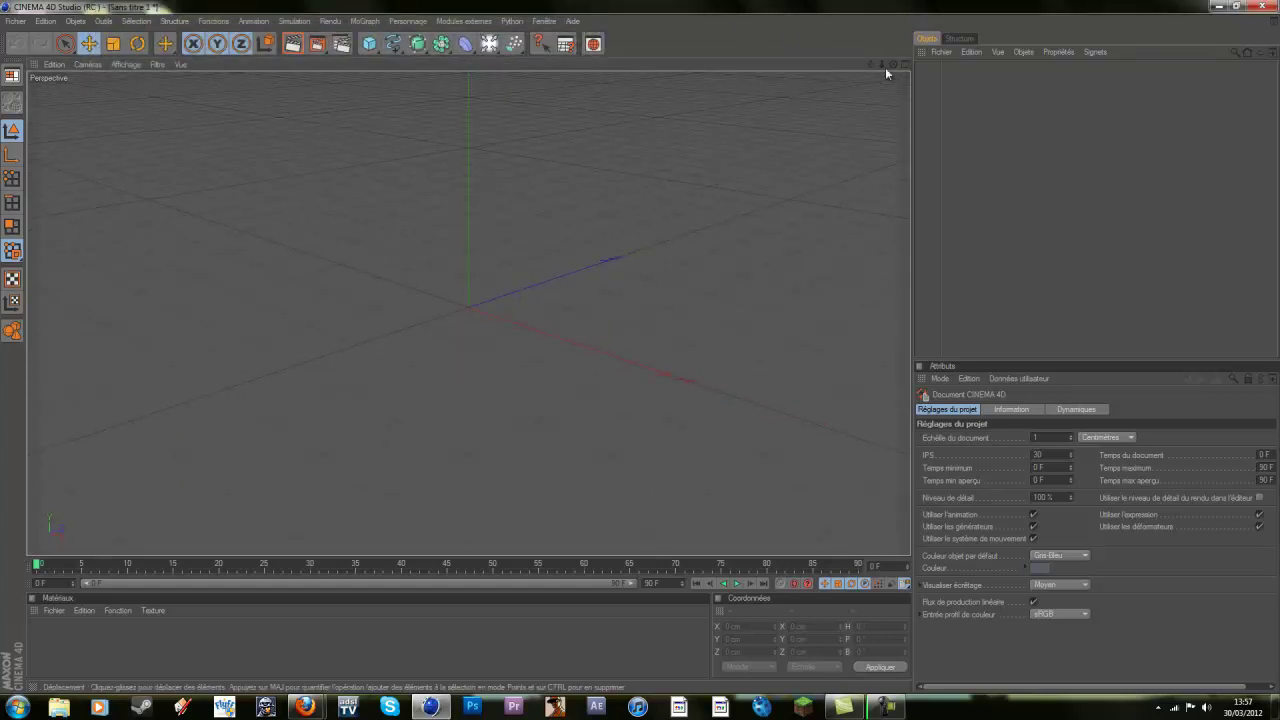
# - Add a plane to the scene and narrow its width to about 204 cm
pyautogui.moveTo(892, 63); pyautogui.dragTo(639, 345)
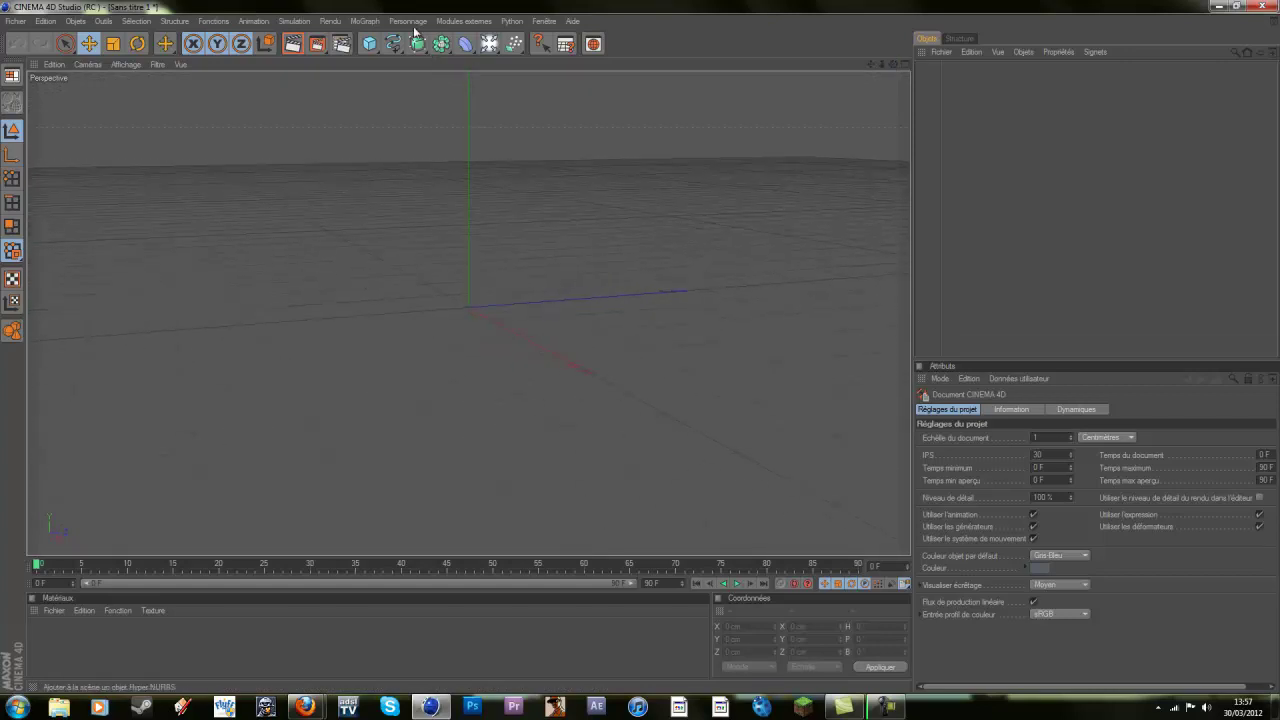
pyautogui.moveTo(369, 43); pyautogui.dragTo(512, 90)
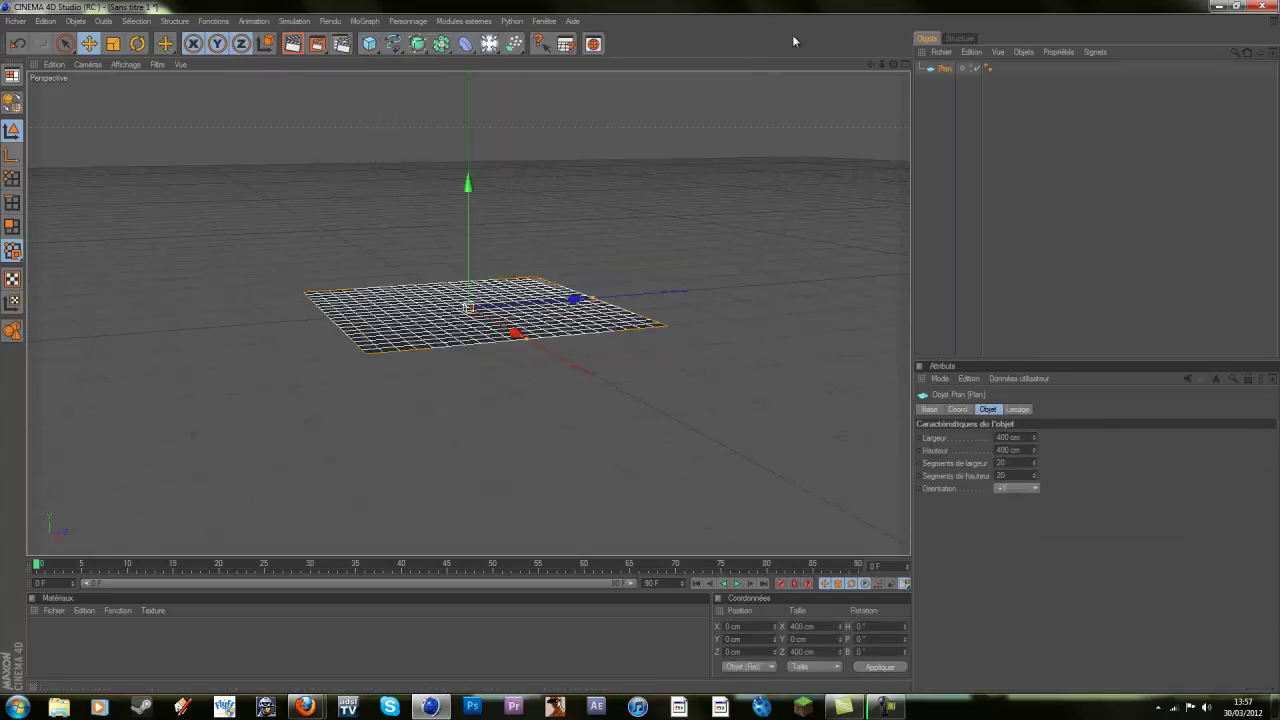
pyautogui.moveTo(640, 346)
pyautogui.mouseDown()
pyautogui.moveTo(643, 324)
pyautogui.moveTo(639, 346)
pyautogui.mouseUp()
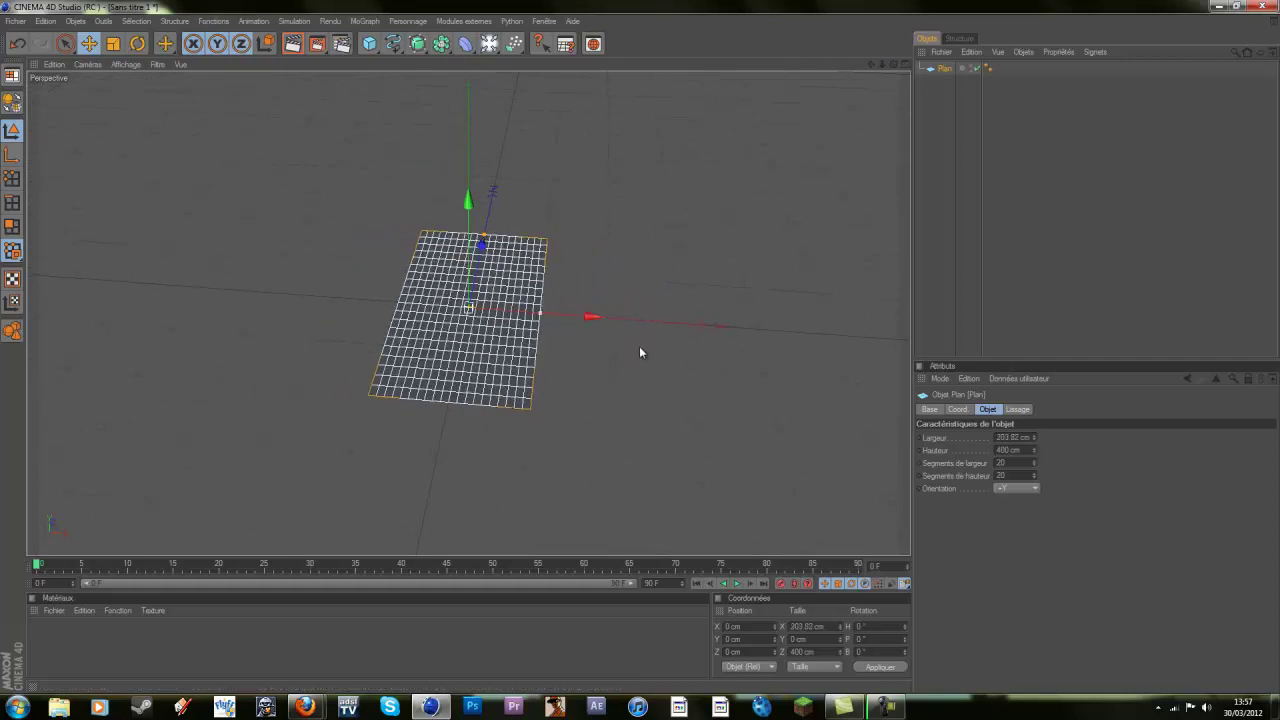
# - Create a material with the image verre-vin-bordeaux as its colour texture, copying the image into the document folder
pyautogui.doubleClick(108, 655)
pyautogui.doubleClick(38, 637)
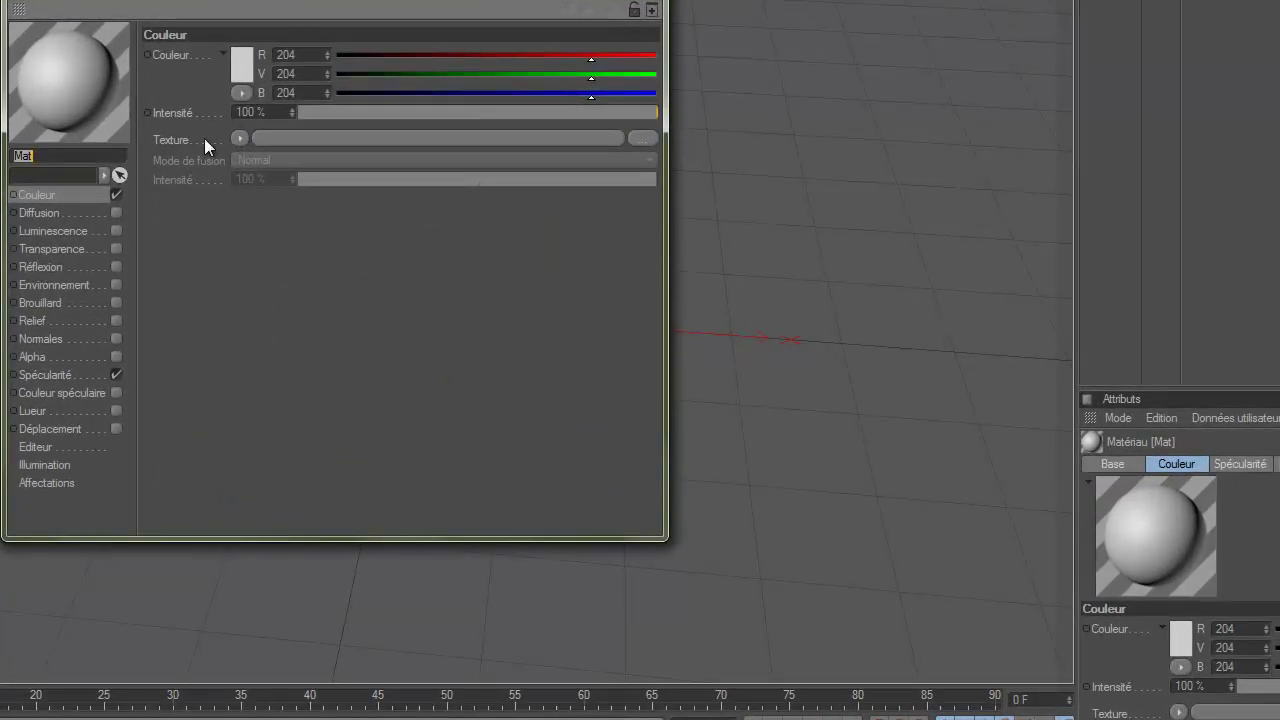
pyautogui.click(241, 140)
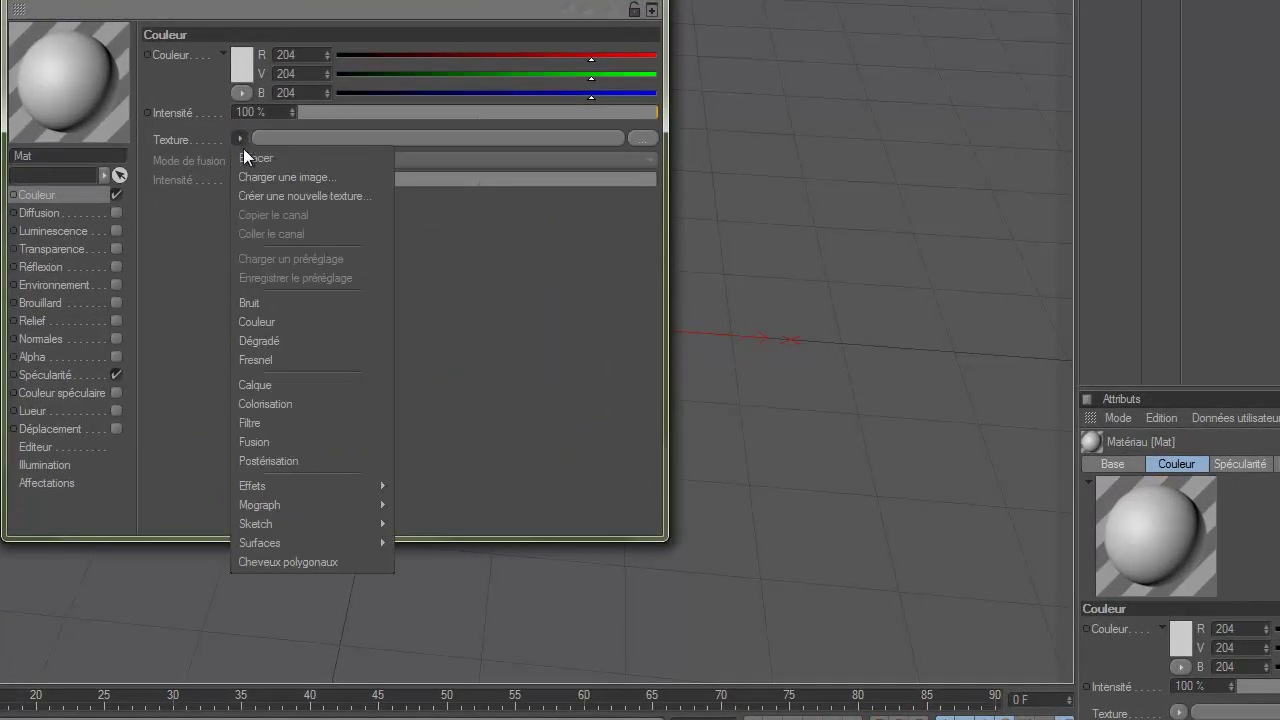
pyautogui.click(299, 189)
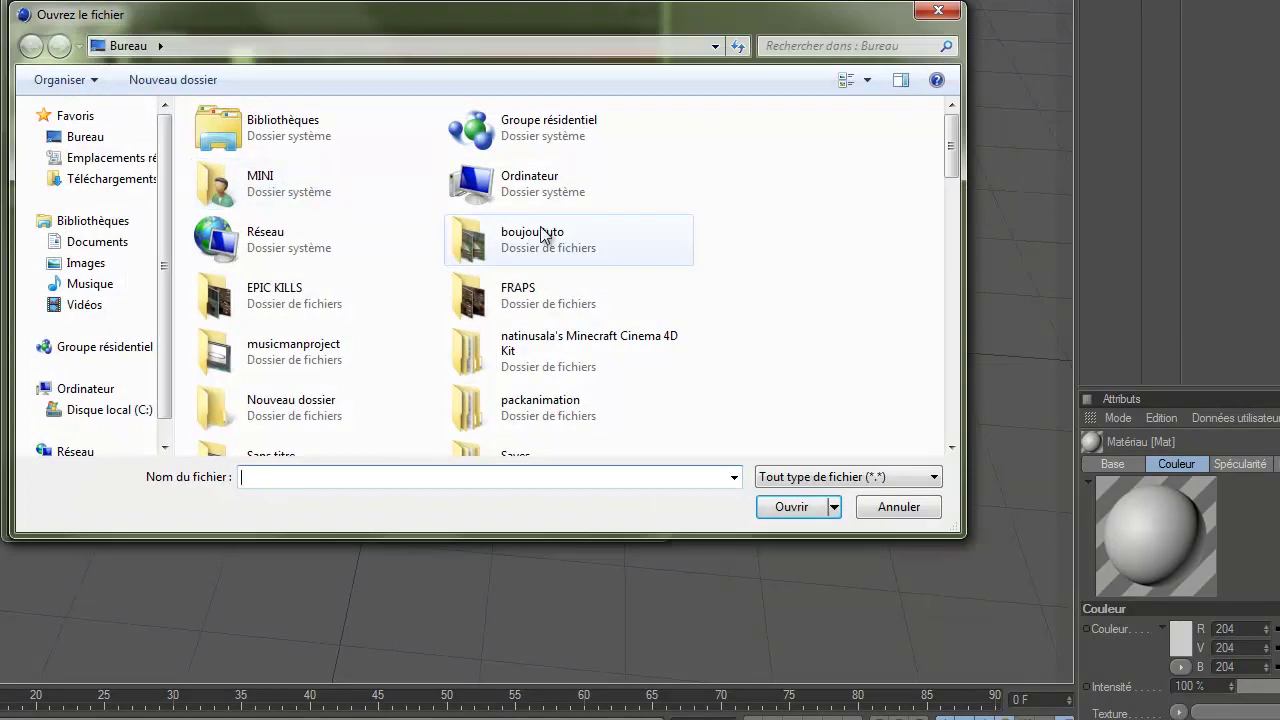
pyautogui.scroll(-5, 814, 230)
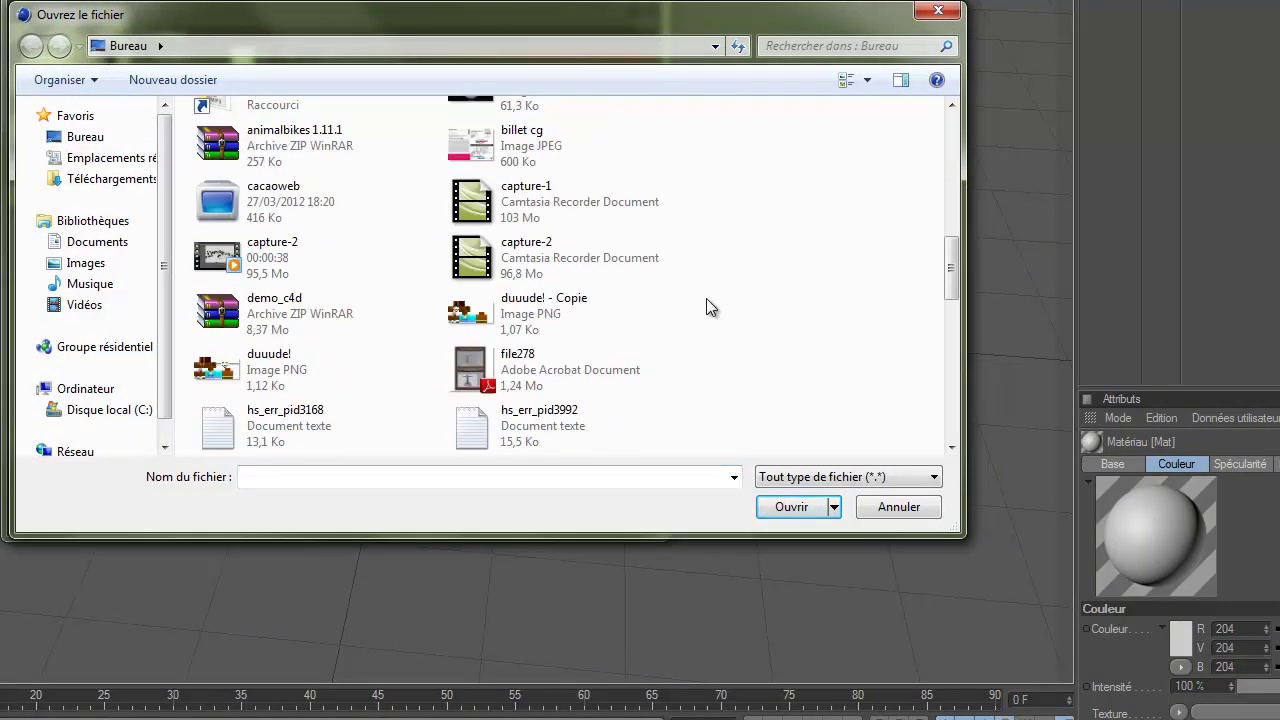
pyautogui.scroll(-5, 711, 300)
pyautogui.scroll(-3, 700, 360)
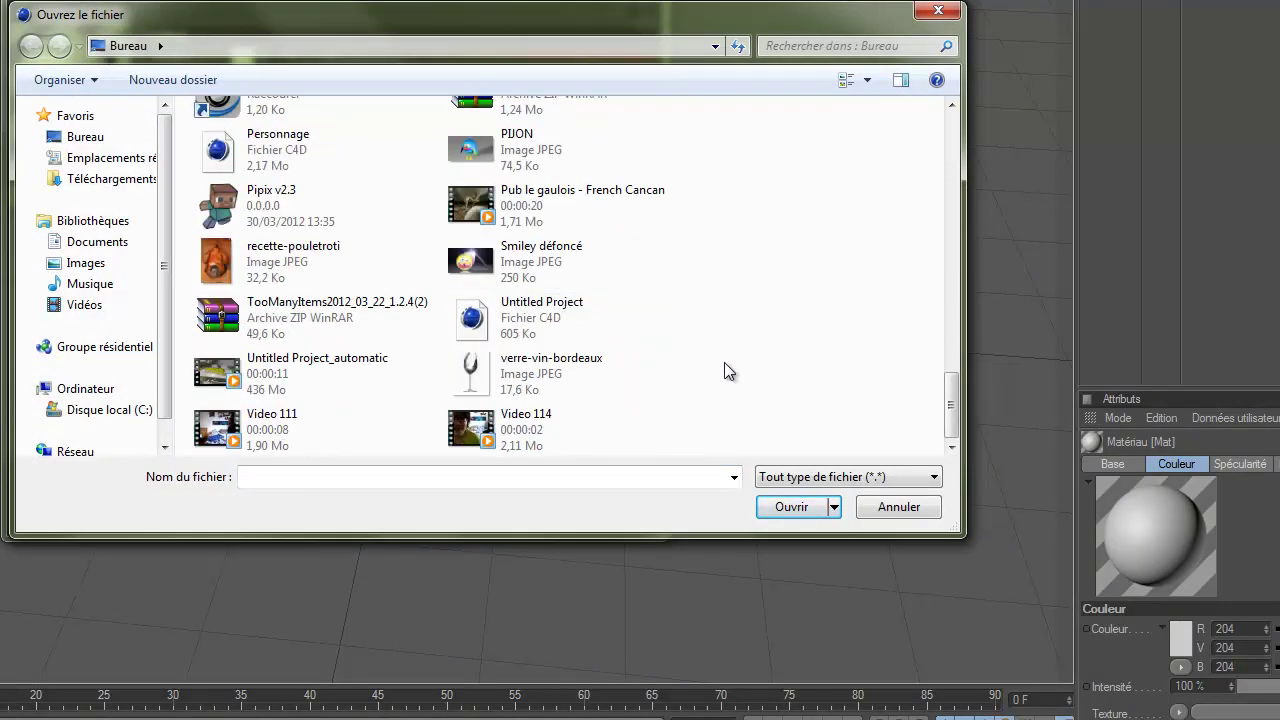
pyautogui.click(468, 385)
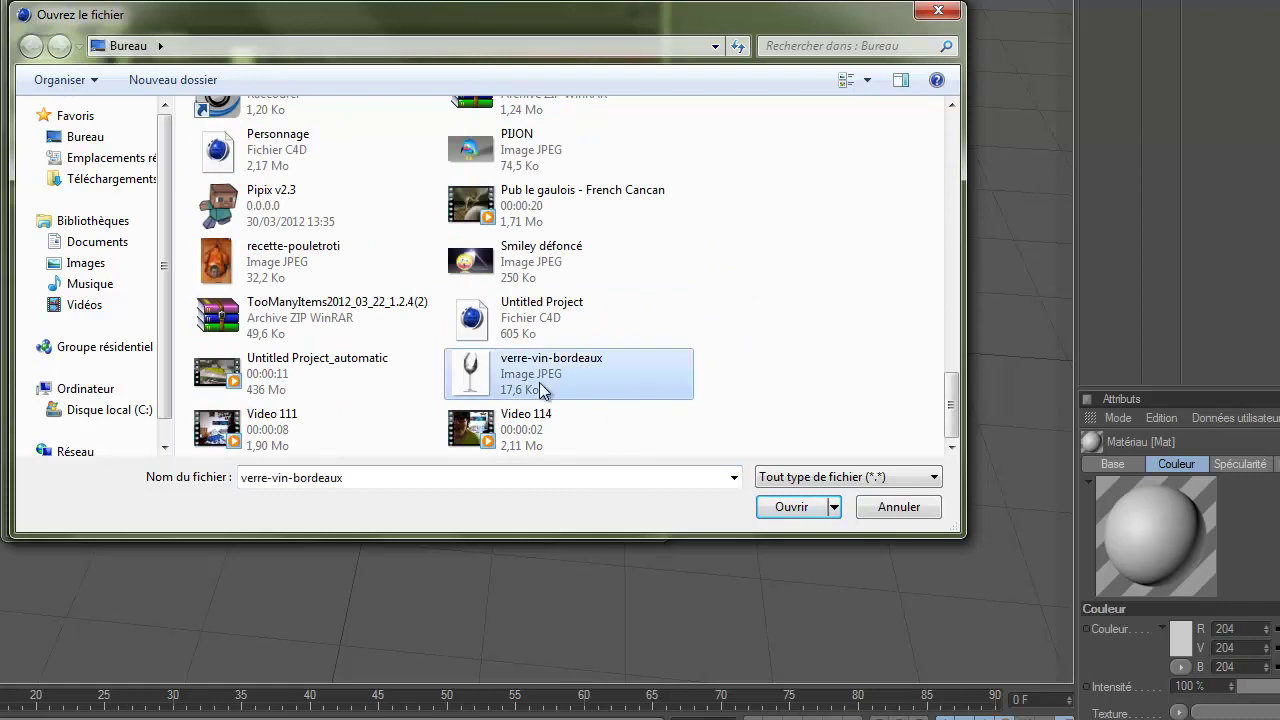
pyautogui.click(792, 507)
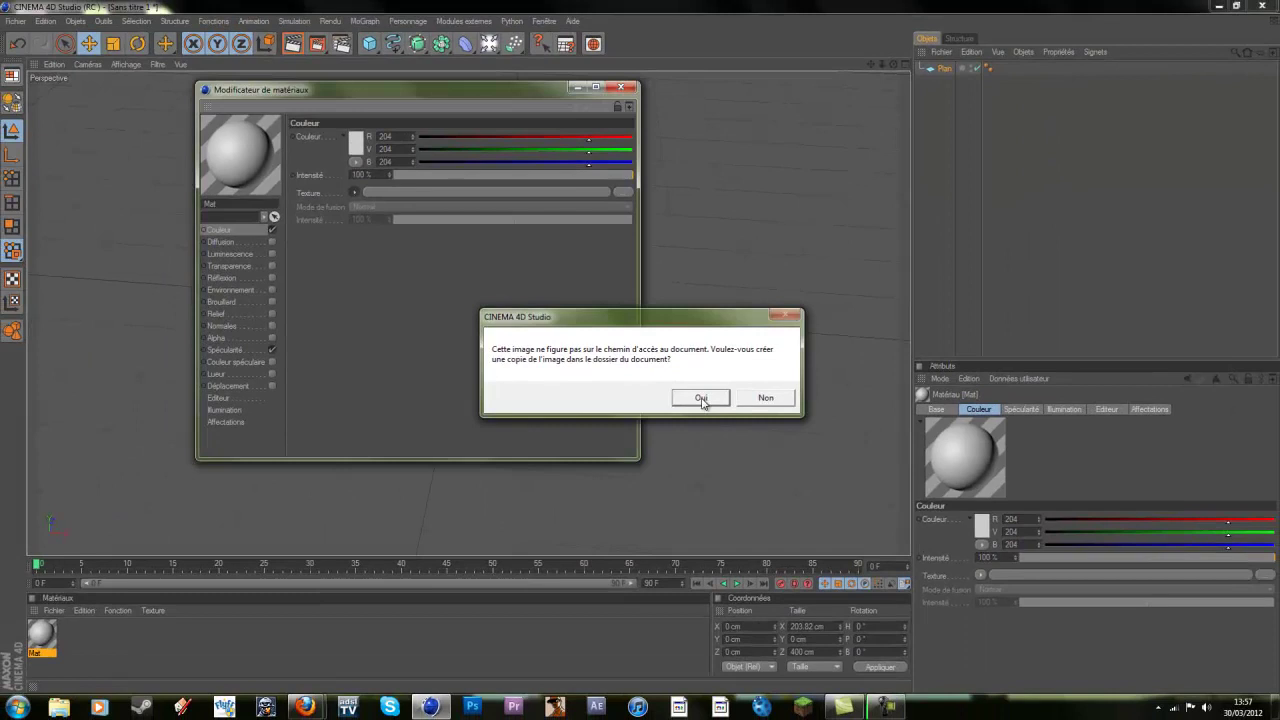
pyautogui.click(700, 398)
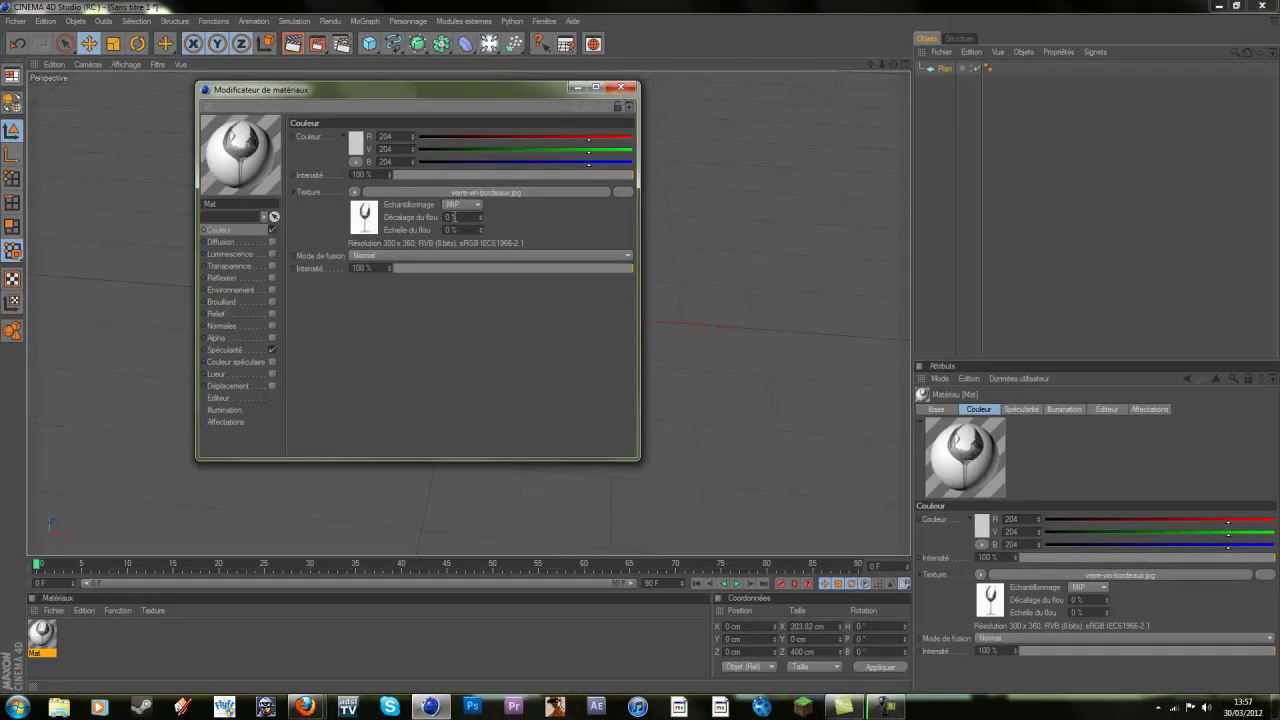
pyautogui.click(621, 87)
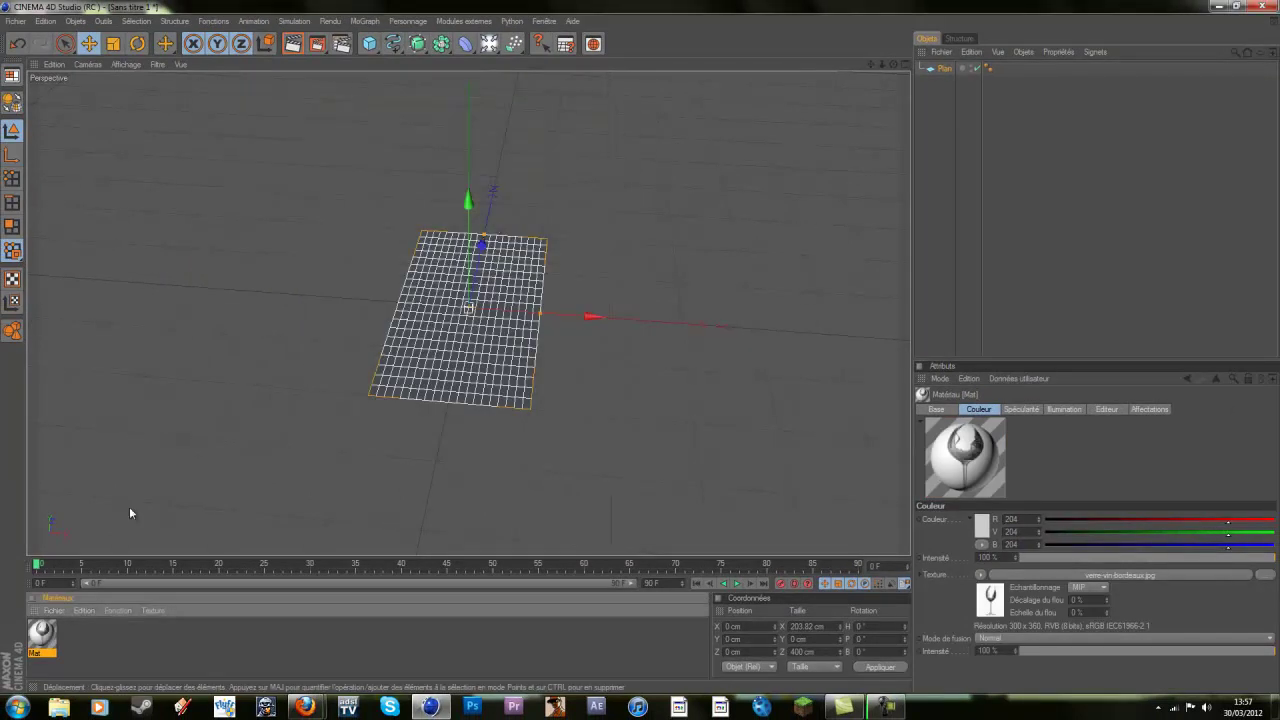
# - Apply the wine glass material to the plane and reduce the plane's height to about 277 cm
pyautogui.moveTo(421, 362); pyautogui.dragTo(433, 359)
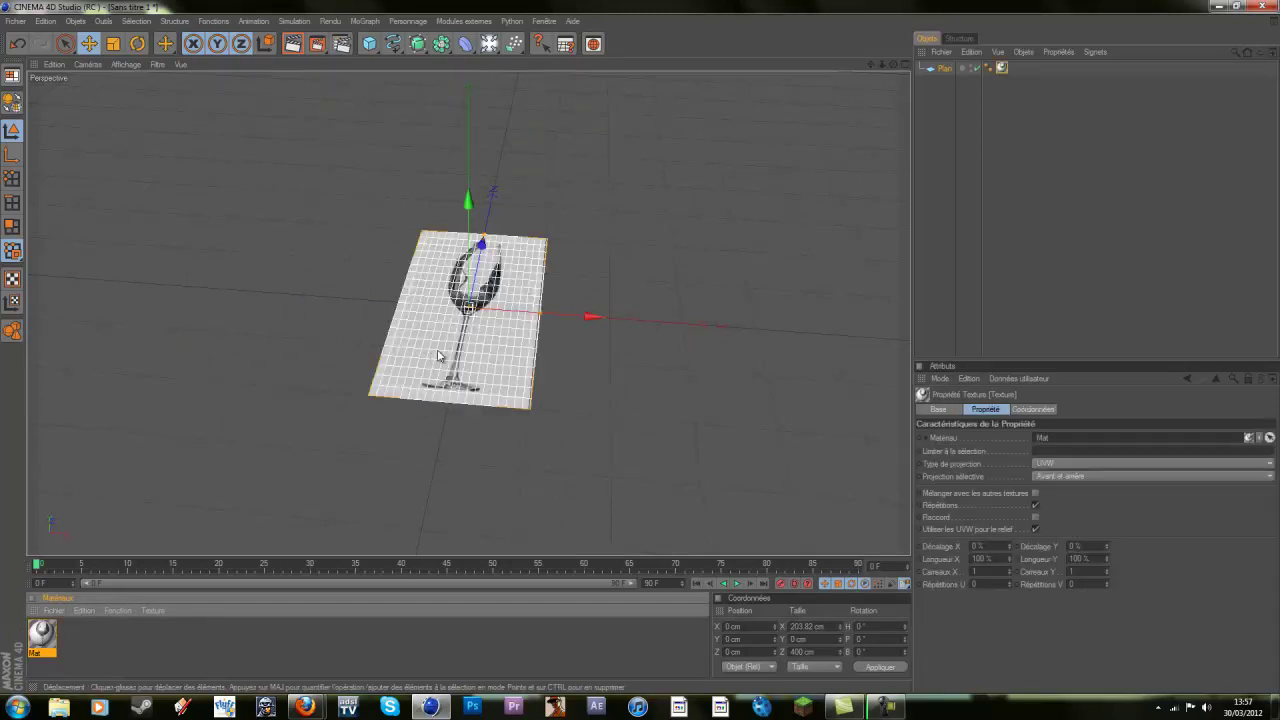
pyautogui.moveTo(781, 167)
pyautogui.keyDown('alt'); pyautogui.mouseDown()
pyautogui.moveTo(643, 349)
pyautogui.moveTo(583, 169)
pyautogui.mouseUp(); pyautogui.keyUp('alt')
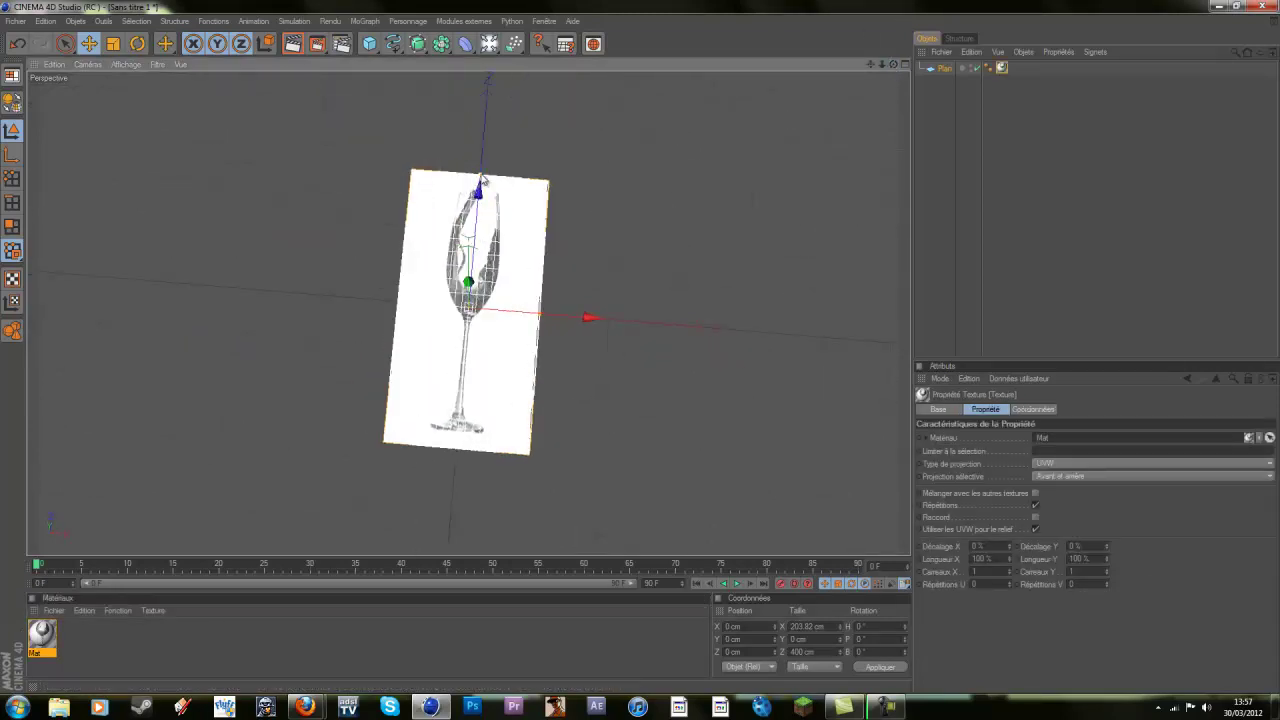
pyautogui.moveTo(481, 180); pyautogui.dragTo(640, 347)
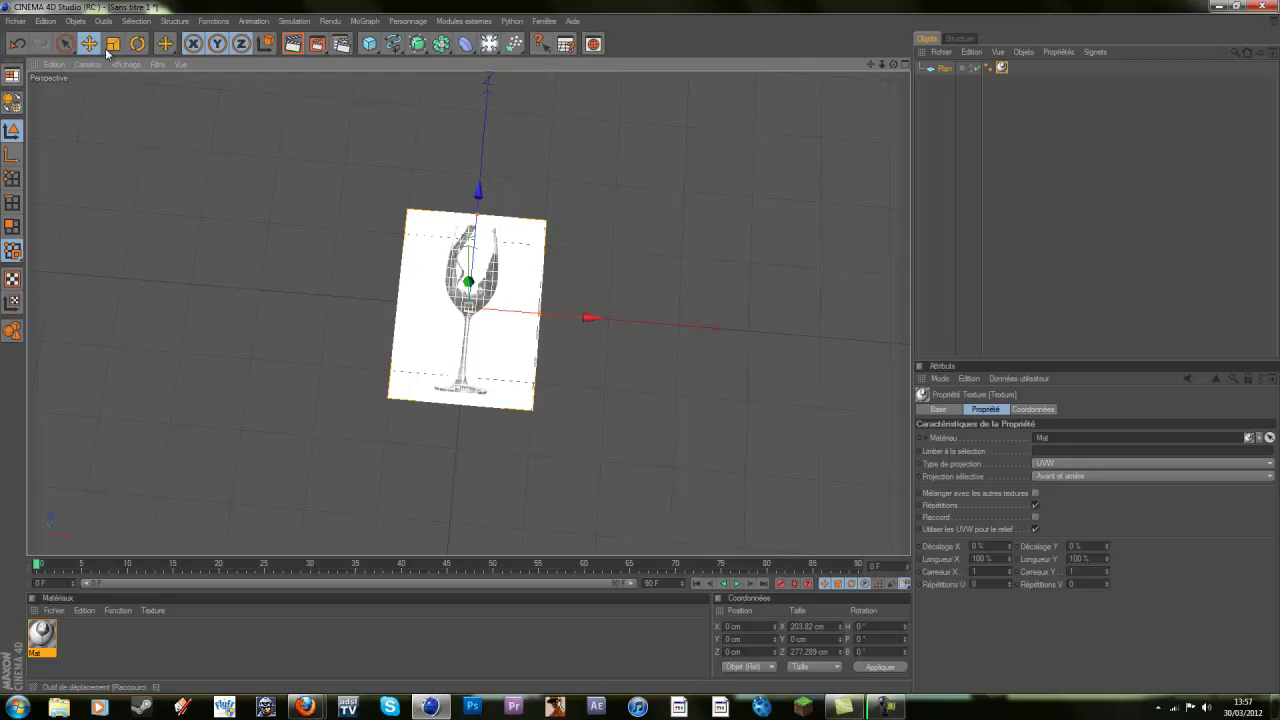
# - Rotate the plane 90° in pitch so it stands upright, and return to the Move tool with the plane selected
pyautogui.click(137, 44)
pyautogui.moveTo(474, 250); pyautogui.dragTo(450, 338)
pyautogui.moveTo(892, 66); pyautogui.dragTo(641, 352)
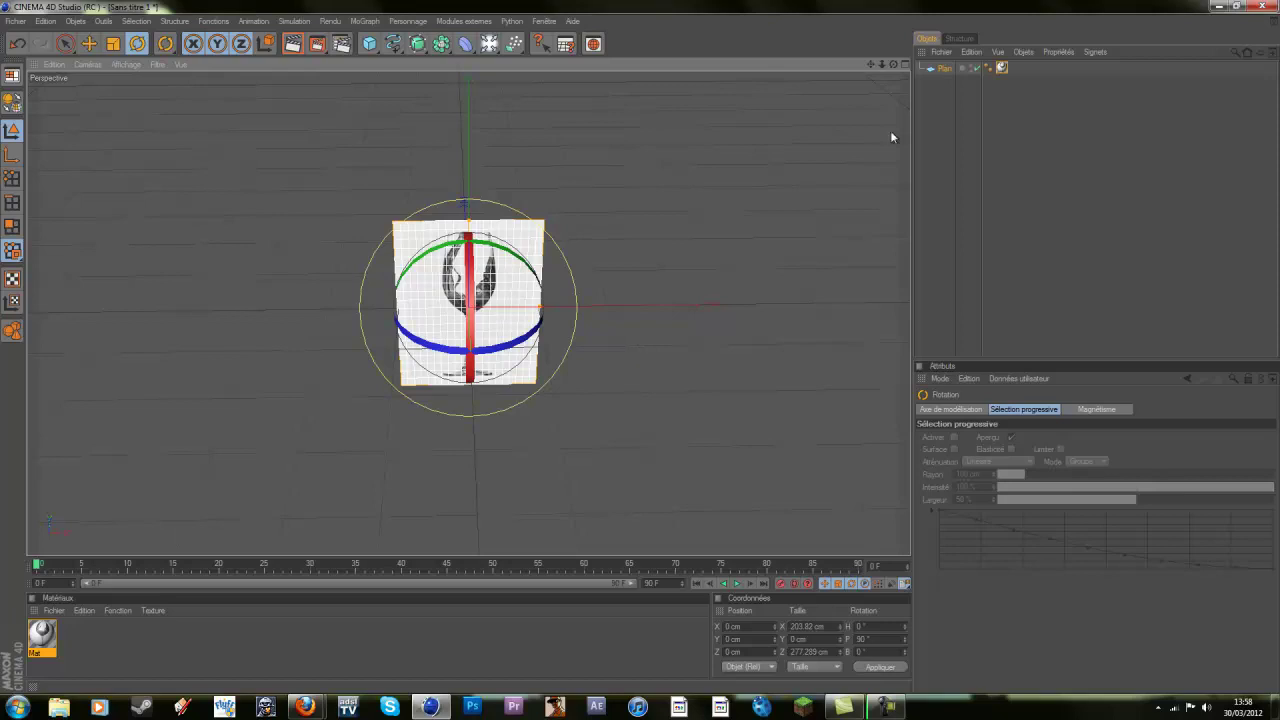
pyautogui.click(929, 185)
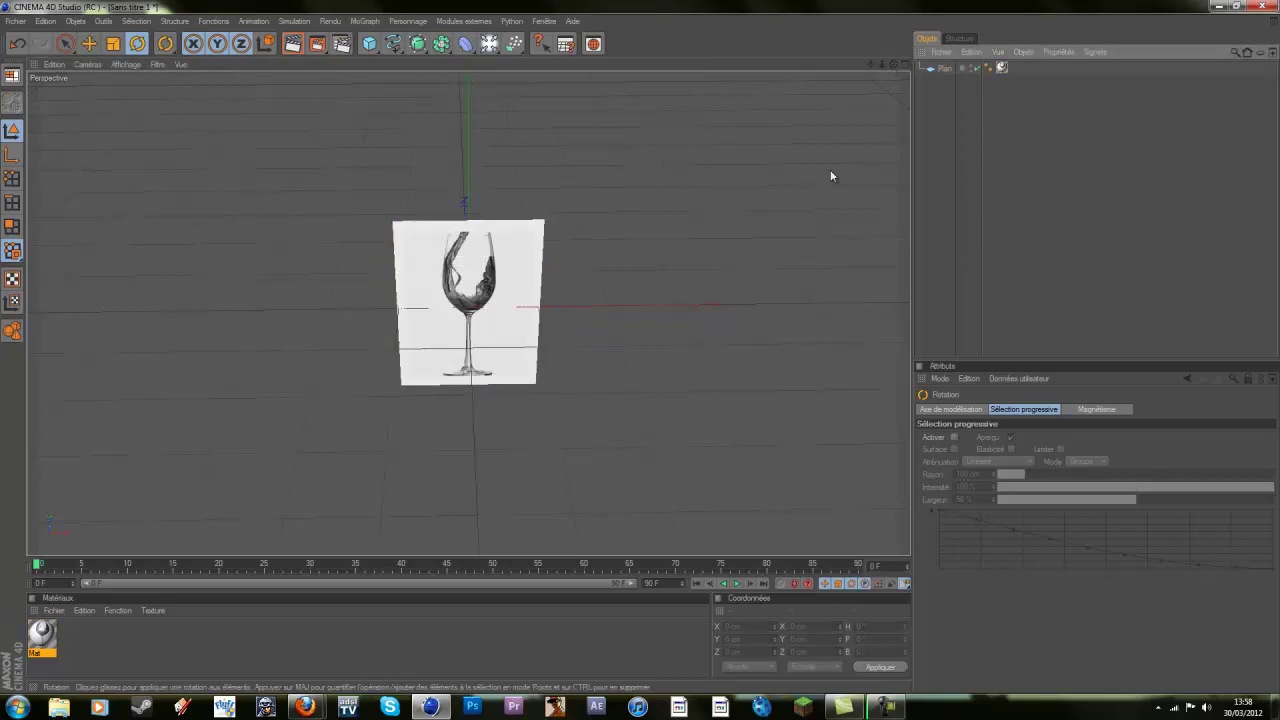
pyautogui.click(944, 68)
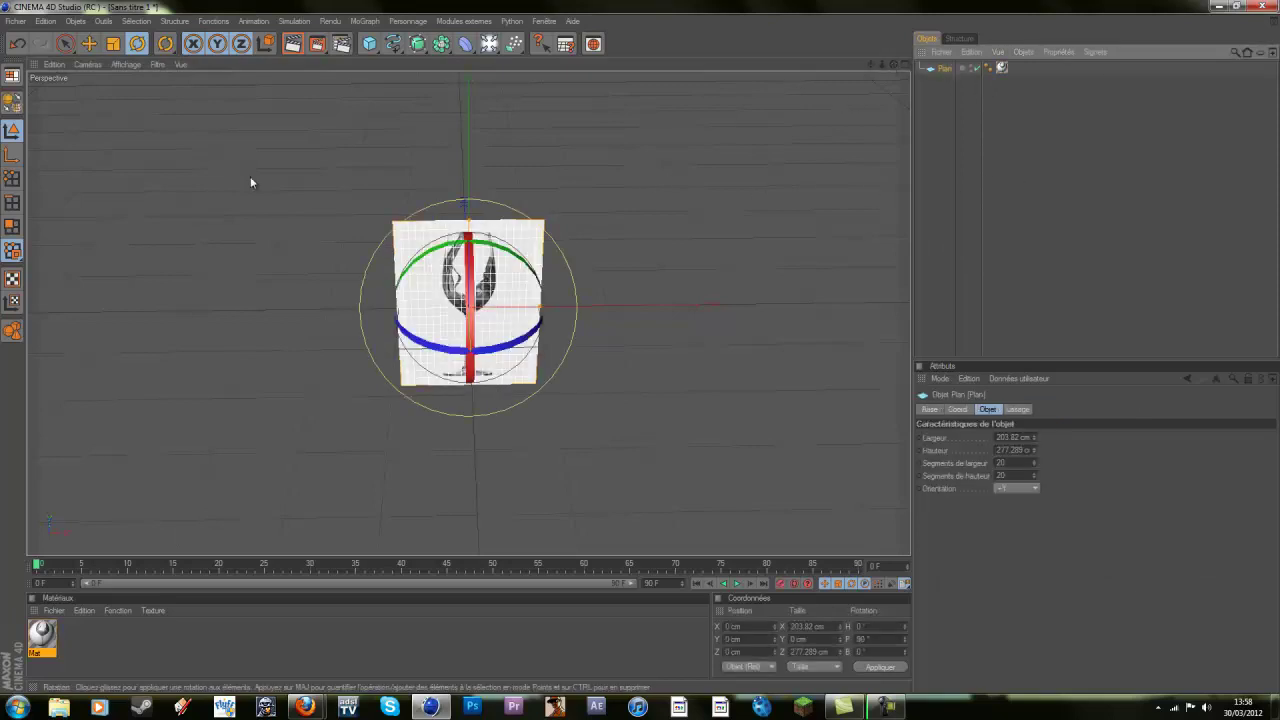
pyautogui.click(89, 43)
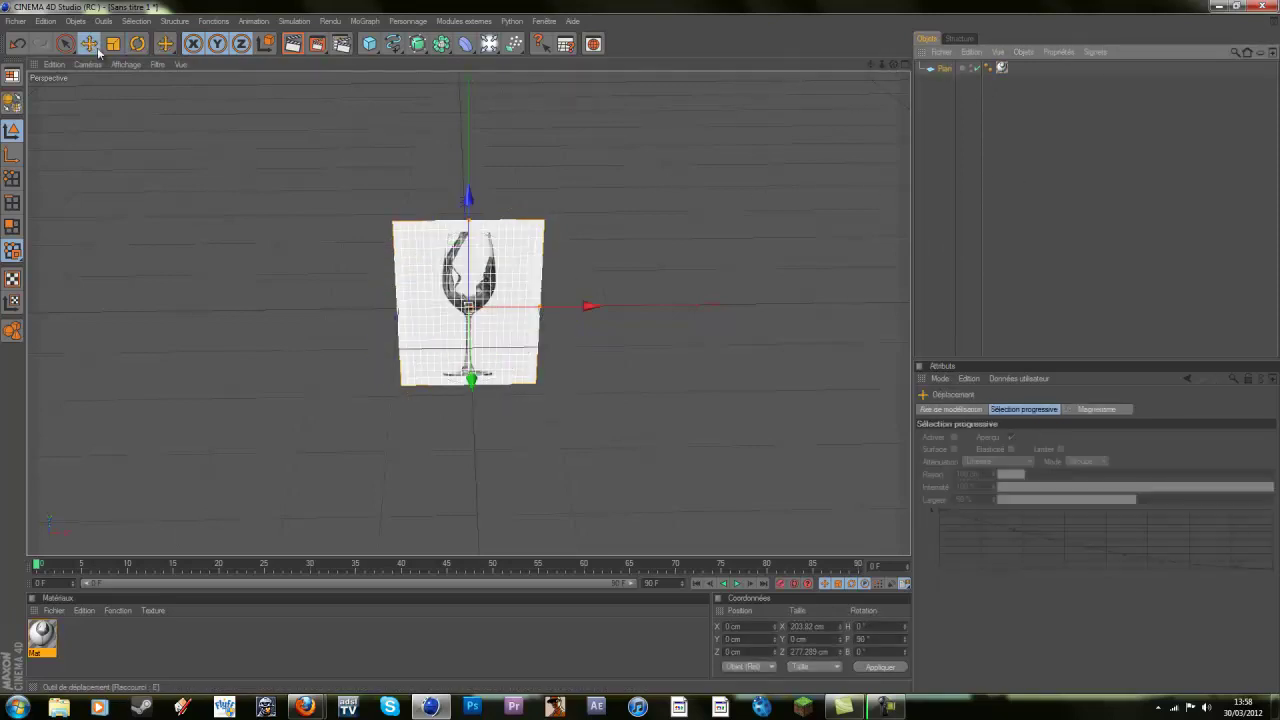
pyautogui.click(471, 379)
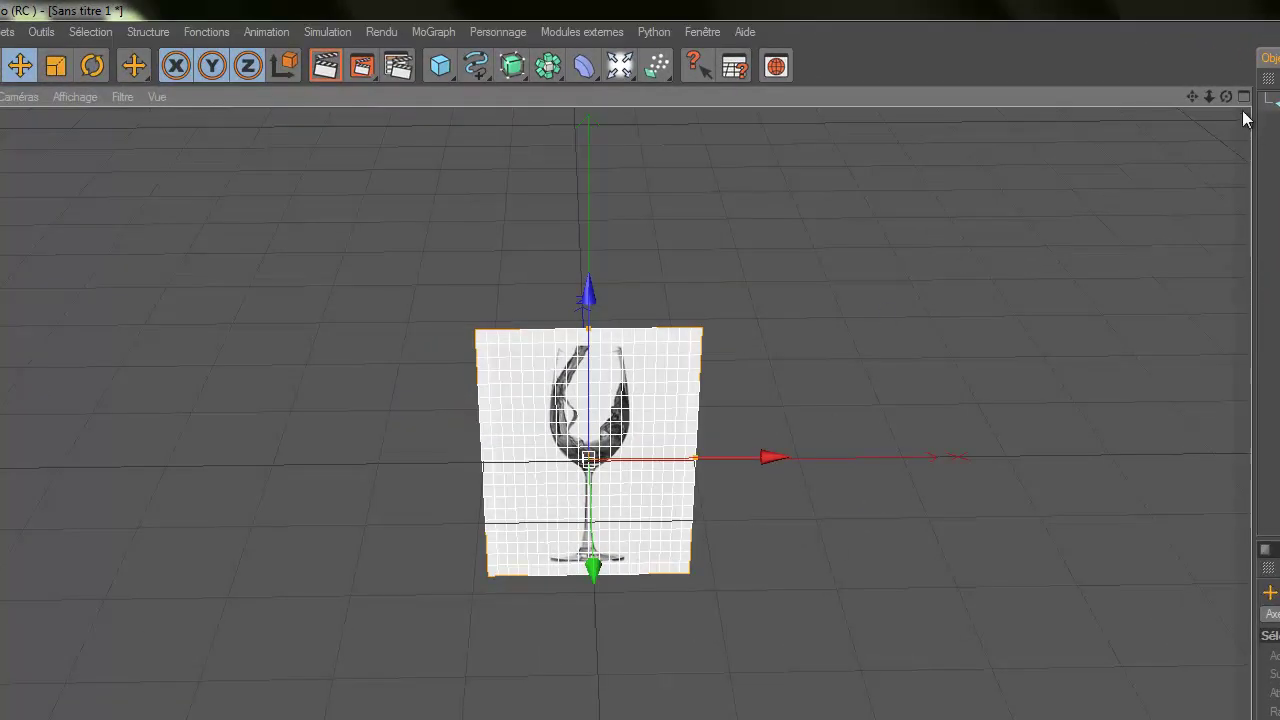
# - Maximise the front view and set its display to Gouraud shading so the plane shows its texture
pyautogui.click(1244, 96)
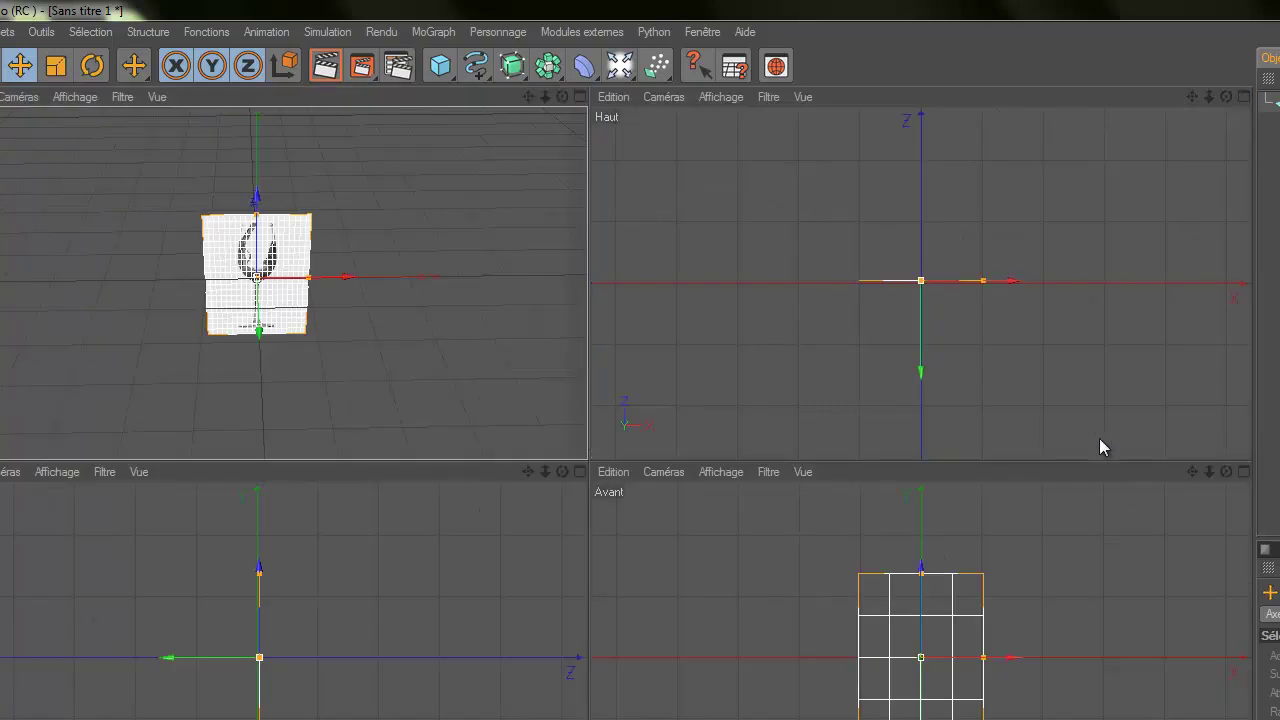
pyautogui.click(1245, 473)
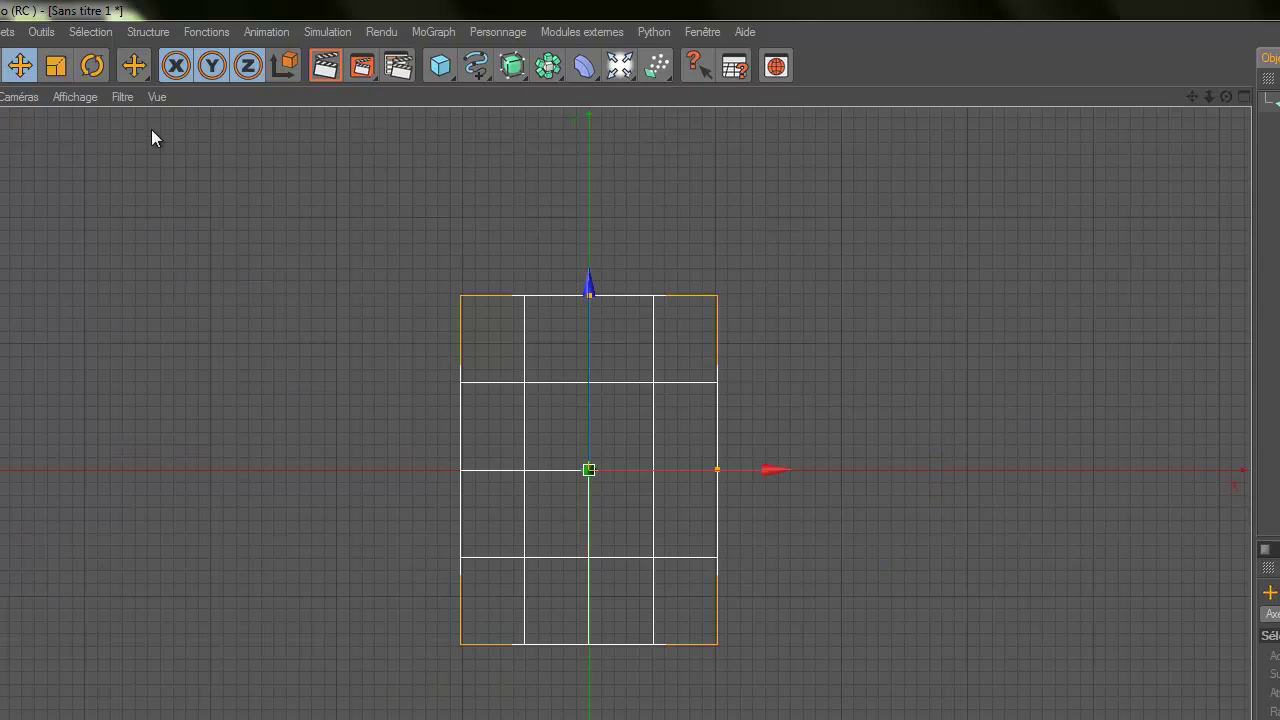
pyautogui.click(66, 95)
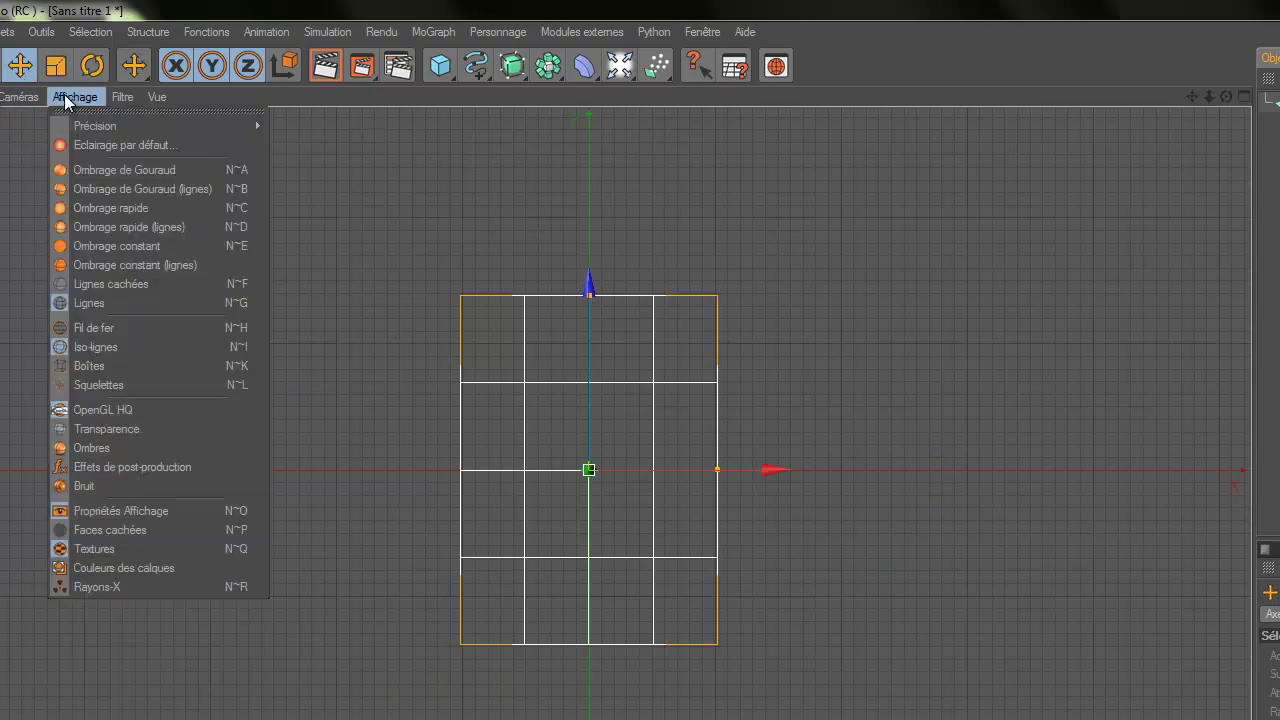
pyautogui.click(93, 172)
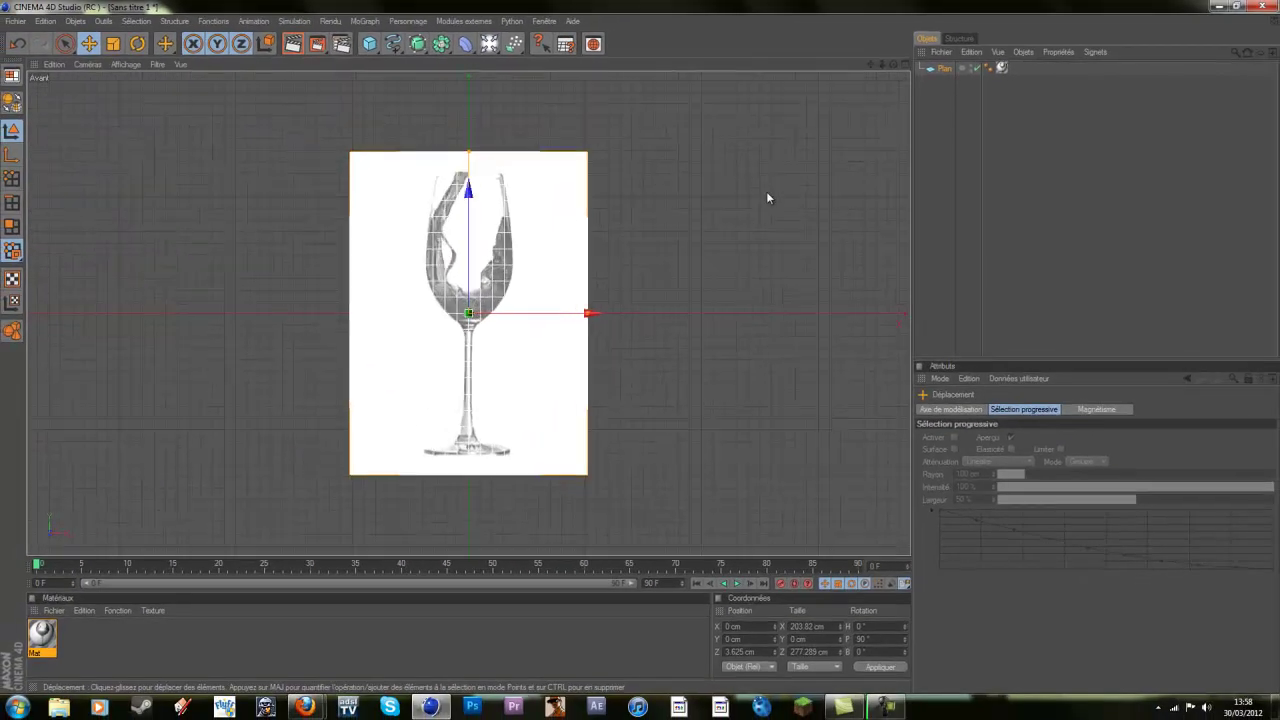
# - Reduce the plane's height to about 263 cm in the front view to correct the glass image's proportions
pyautogui.scroll(3, 745, 150)
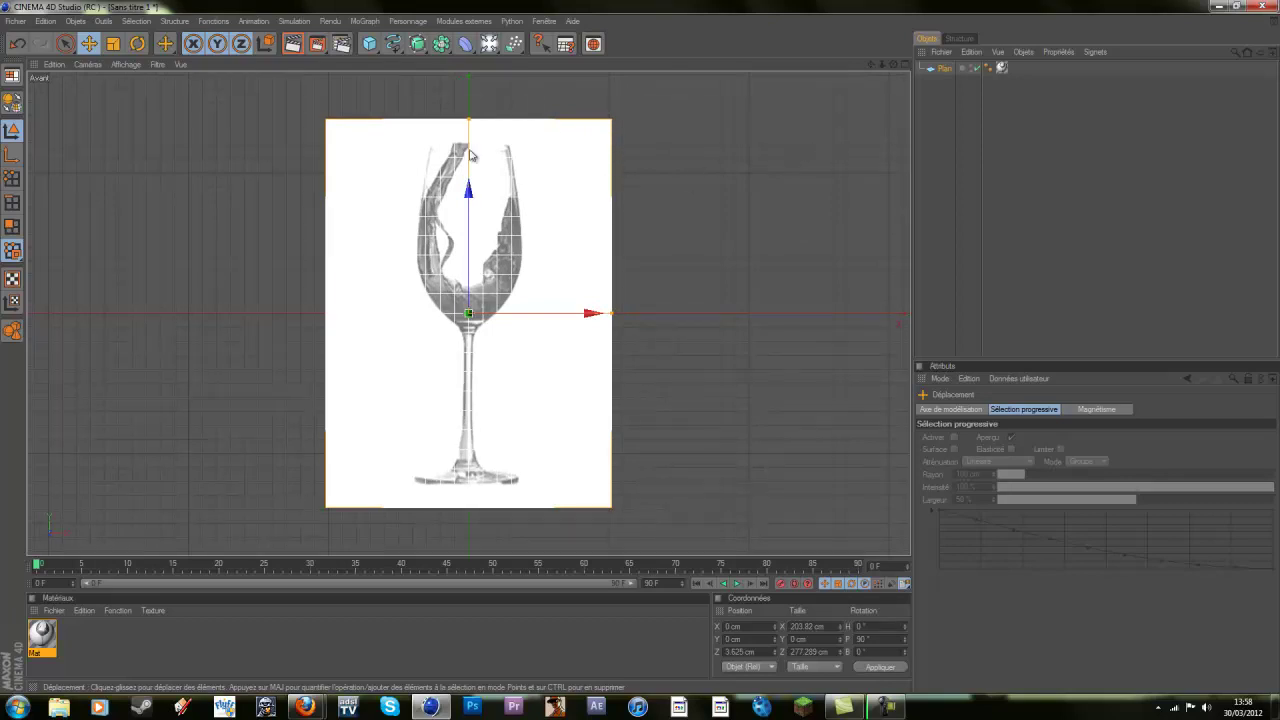
pyautogui.moveTo(471, 123); pyautogui.dragTo(471, 133)
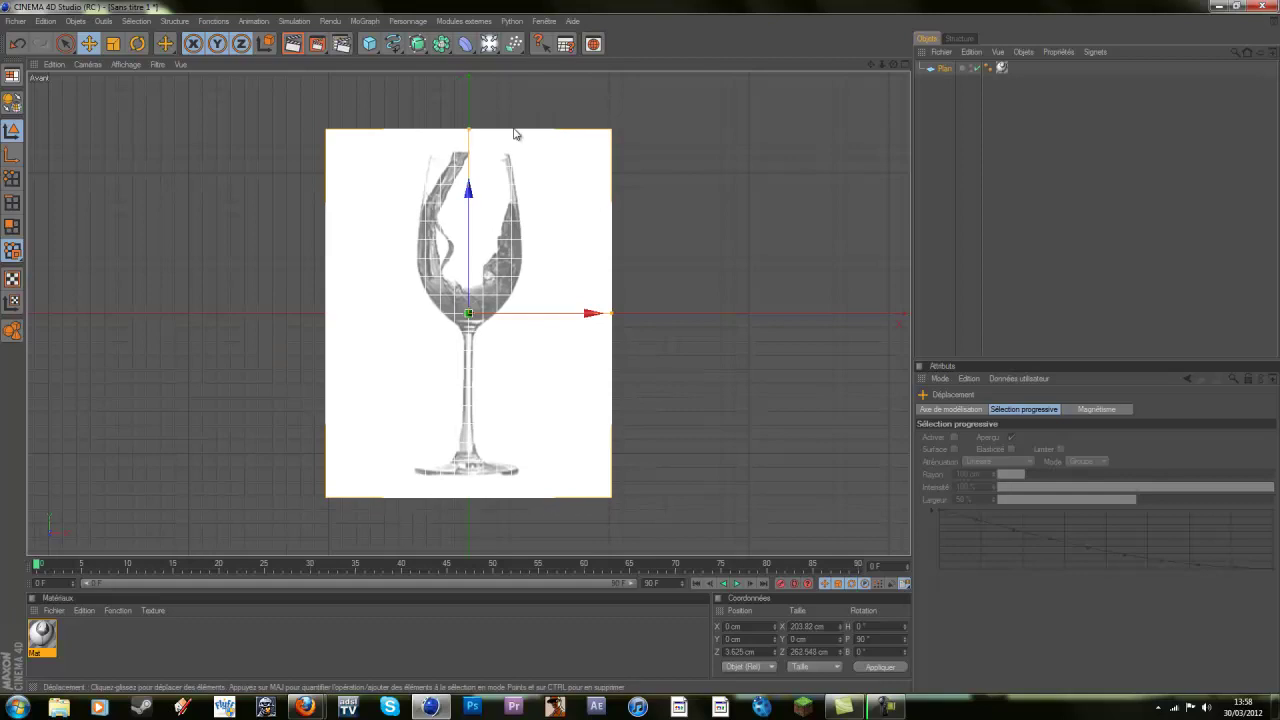
pyautogui.click(905, 65)
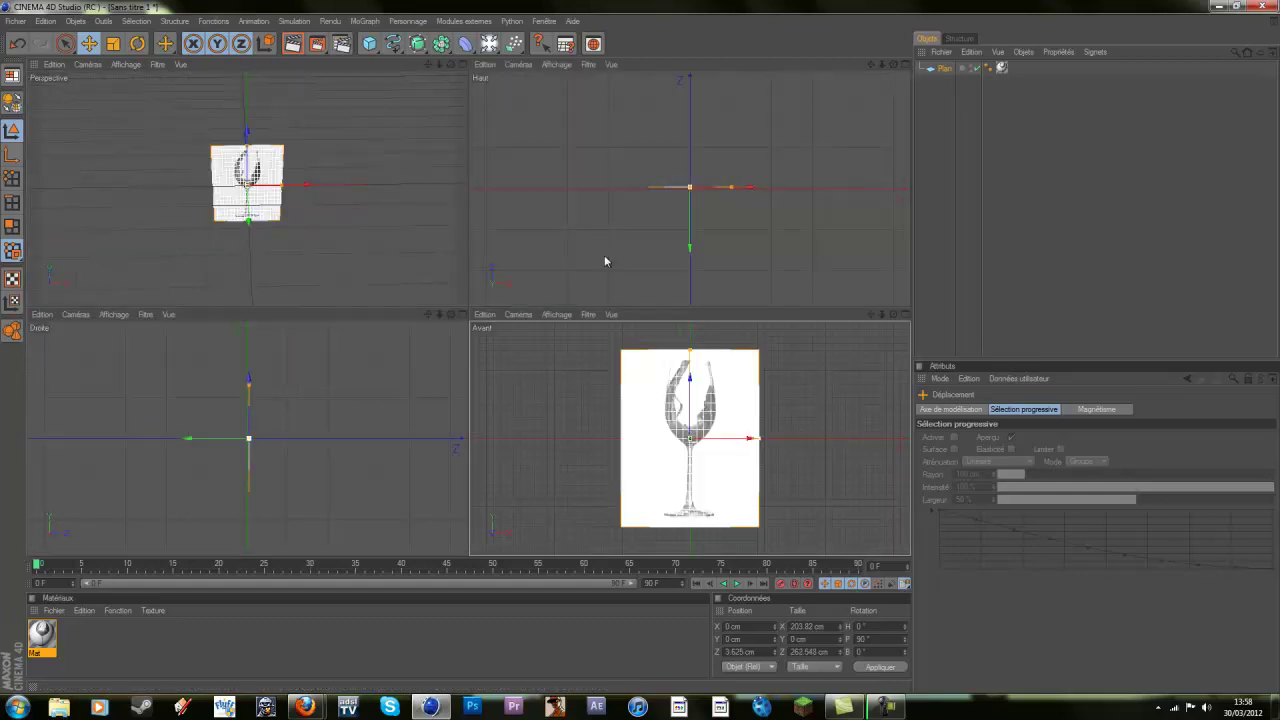
pyautogui.click(905, 315)
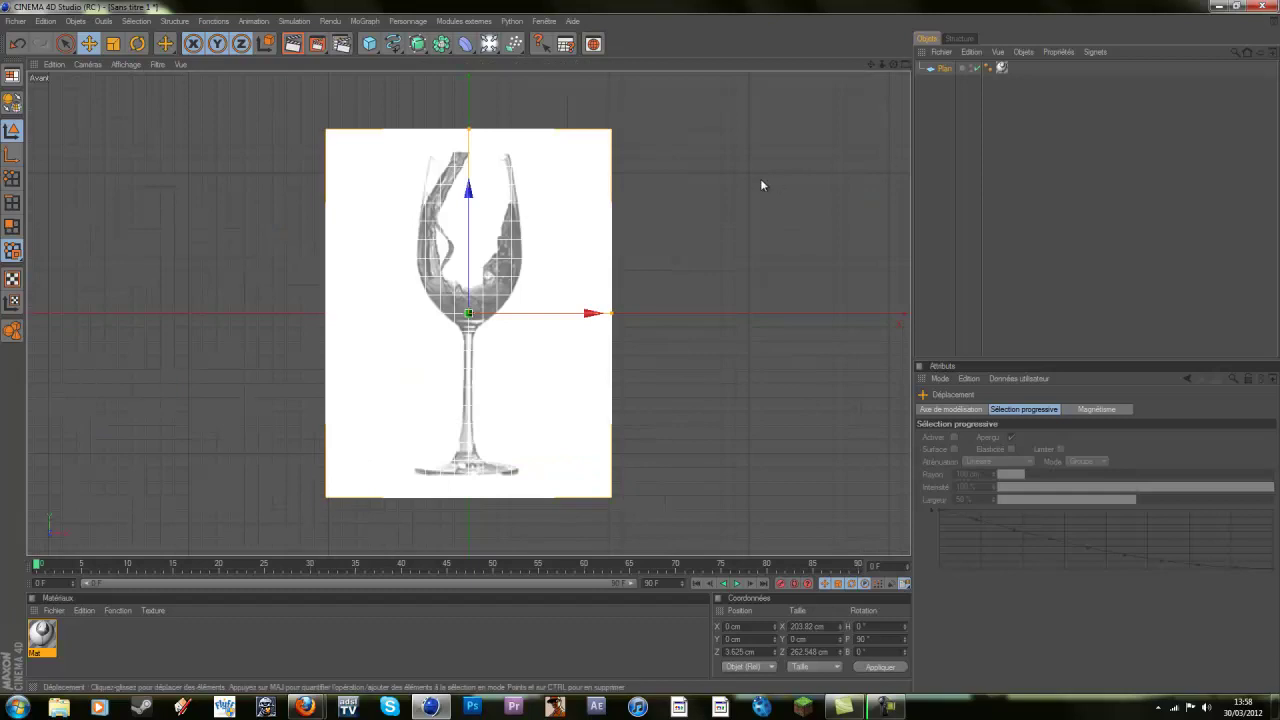
pyautogui.scroll(-1, 762, 182)
pyautogui.scroll(5, 563, 249)
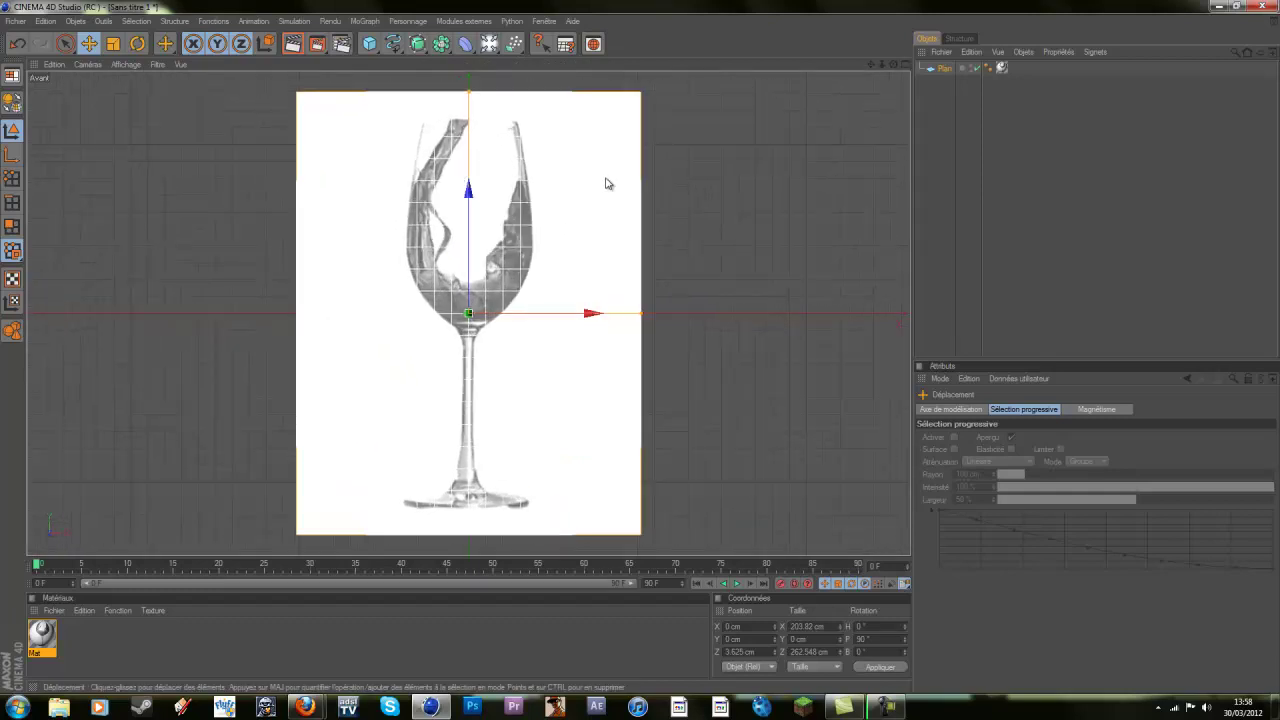
pyautogui.moveTo(869, 64); pyautogui.dragTo(866, 115)
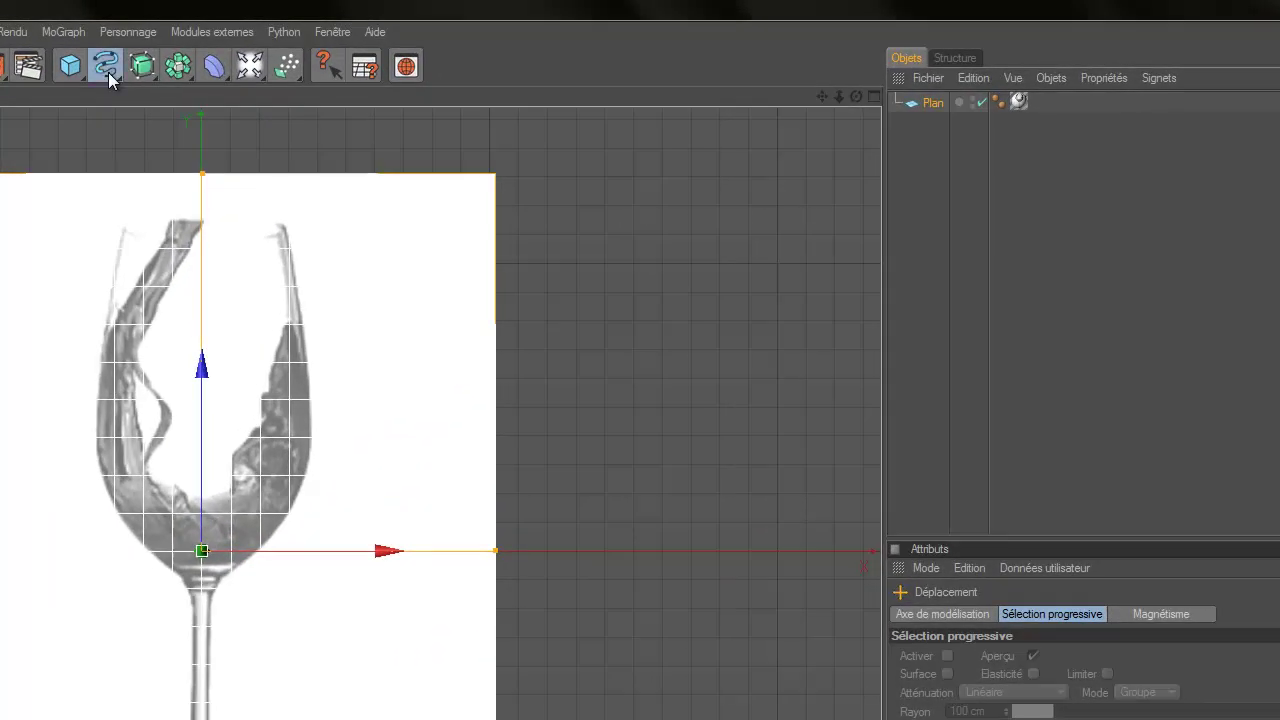
# - Start a Bézier spline at the glass's left rim and trace the upper part of the bowl's left outline with closely spaced points
pyautogui.click(370, 45)
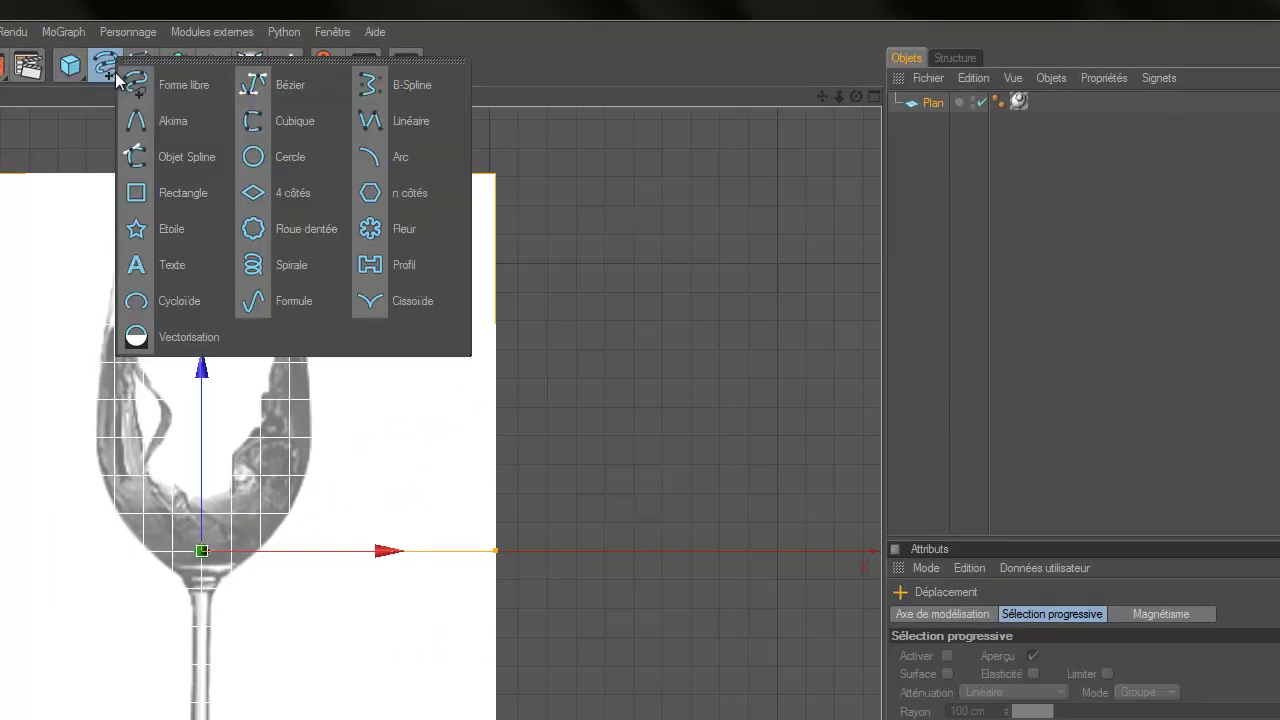
pyautogui.click(290, 88)
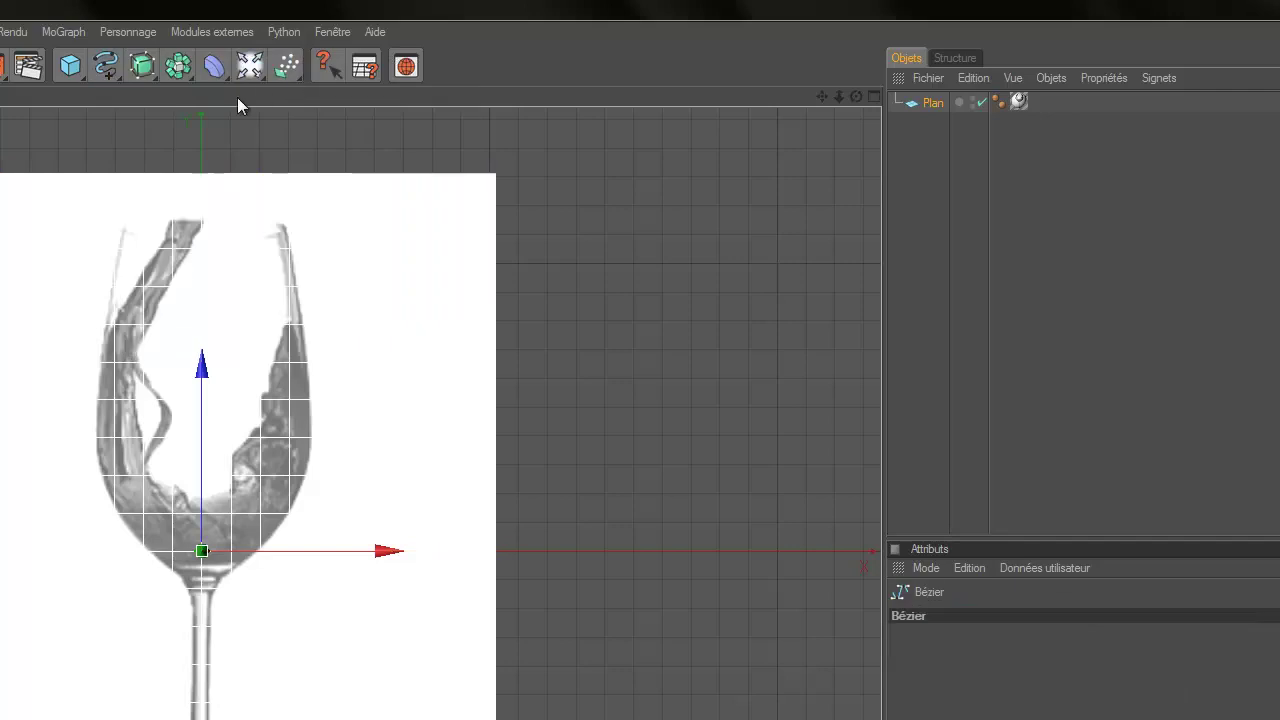
pyautogui.click(122, 227)
pyautogui.click(115, 262)
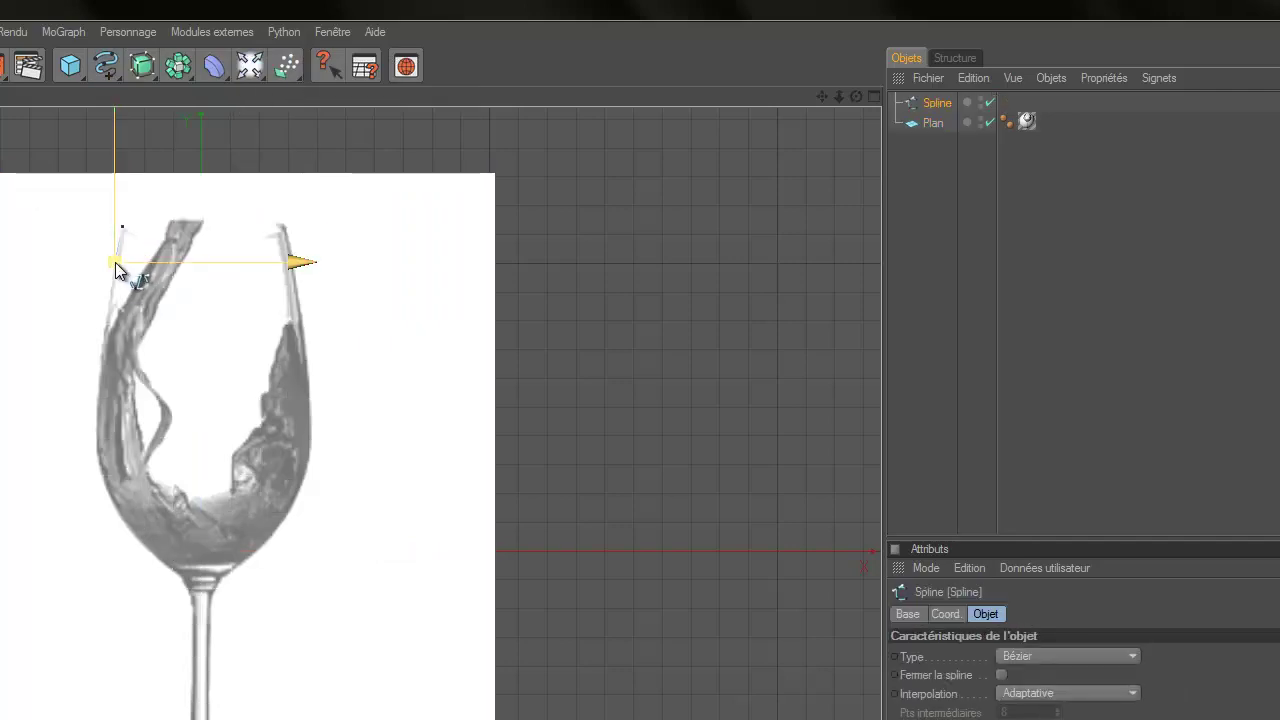
pyautogui.click(109, 297)
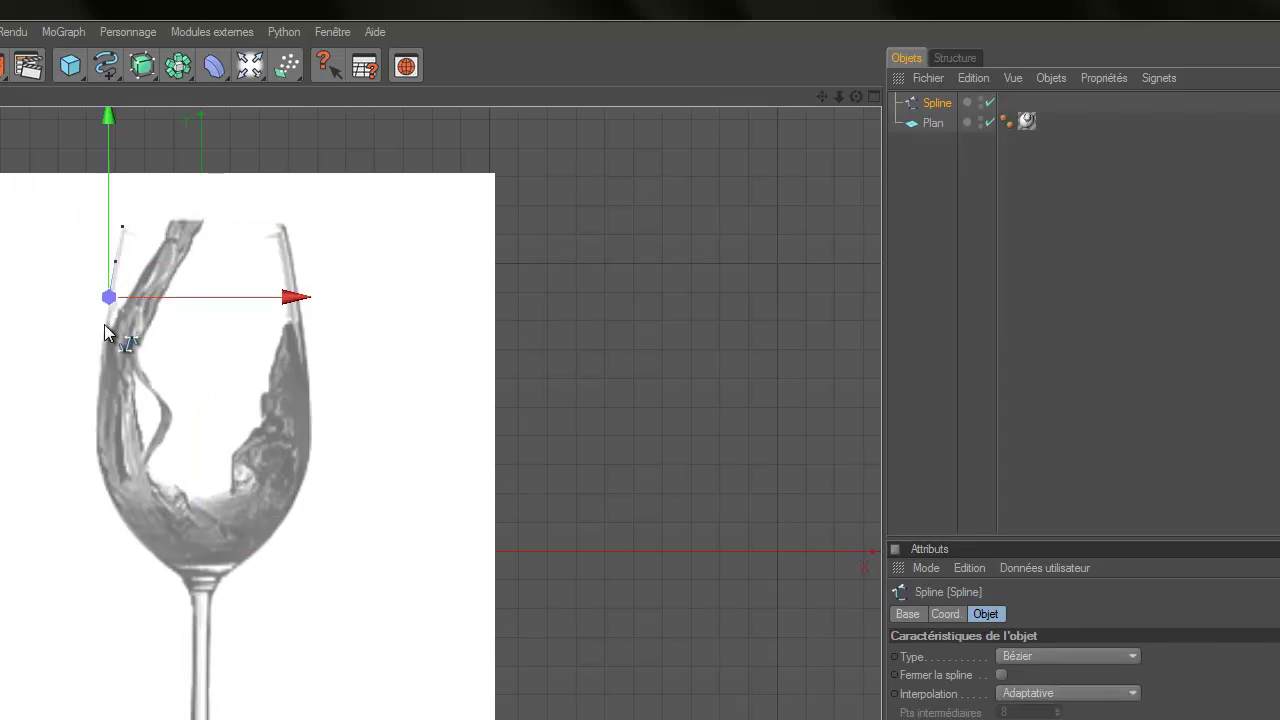
pyautogui.click(104, 327)
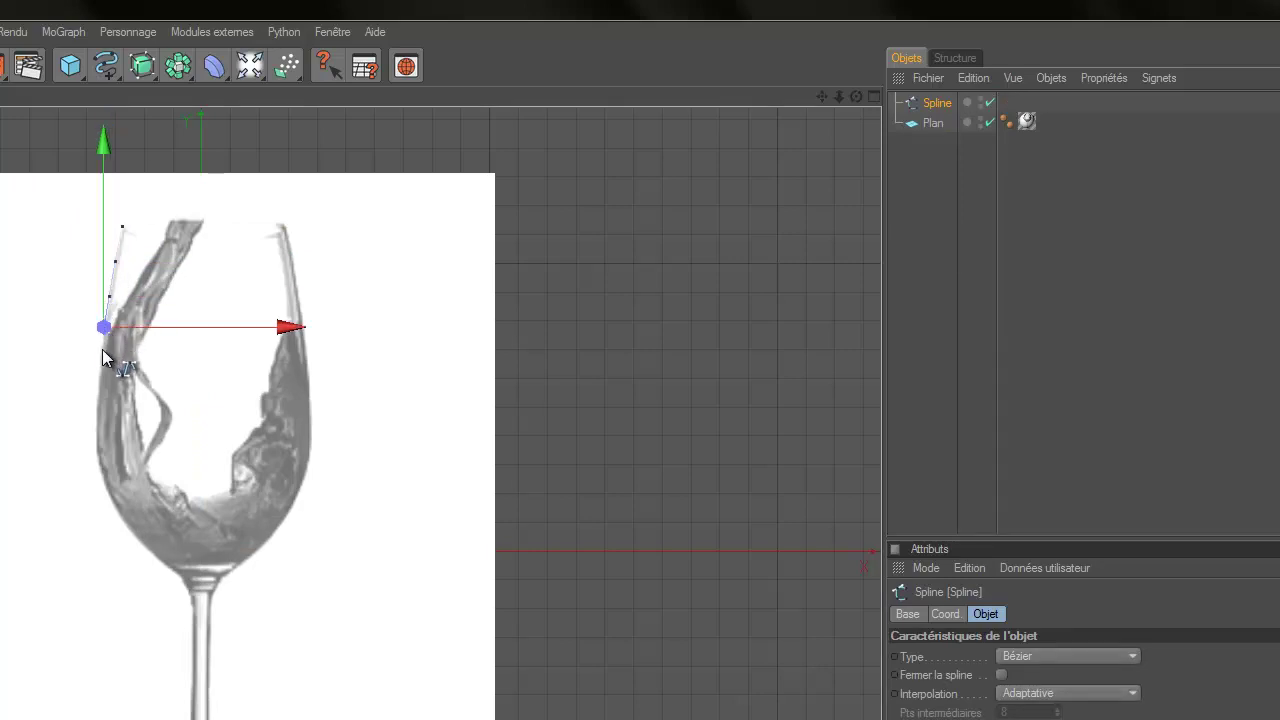
pyautogui.click(101, 353)
pyautogui.click(99, 383)
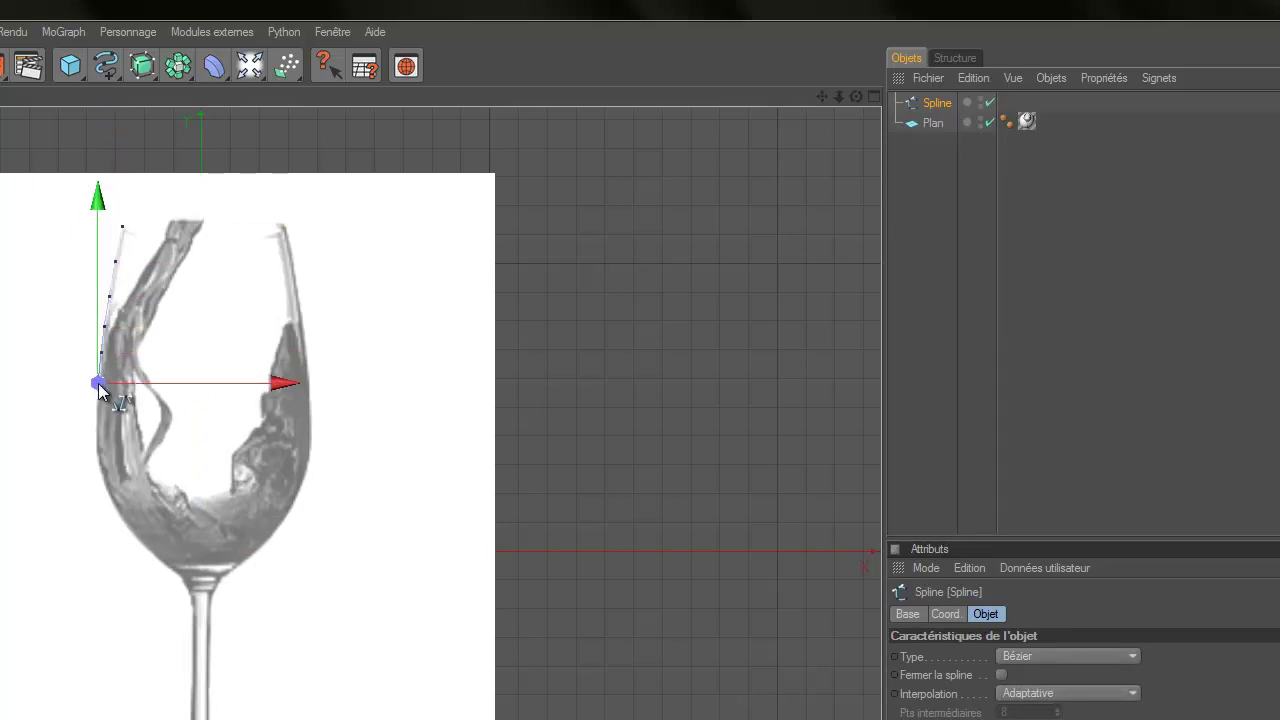
# - Continue the spline from the bowl's widest part along the rounded lower-left outline towards the stem
pyautogui.click(95, 412)
pyautogui.click(97, 434)
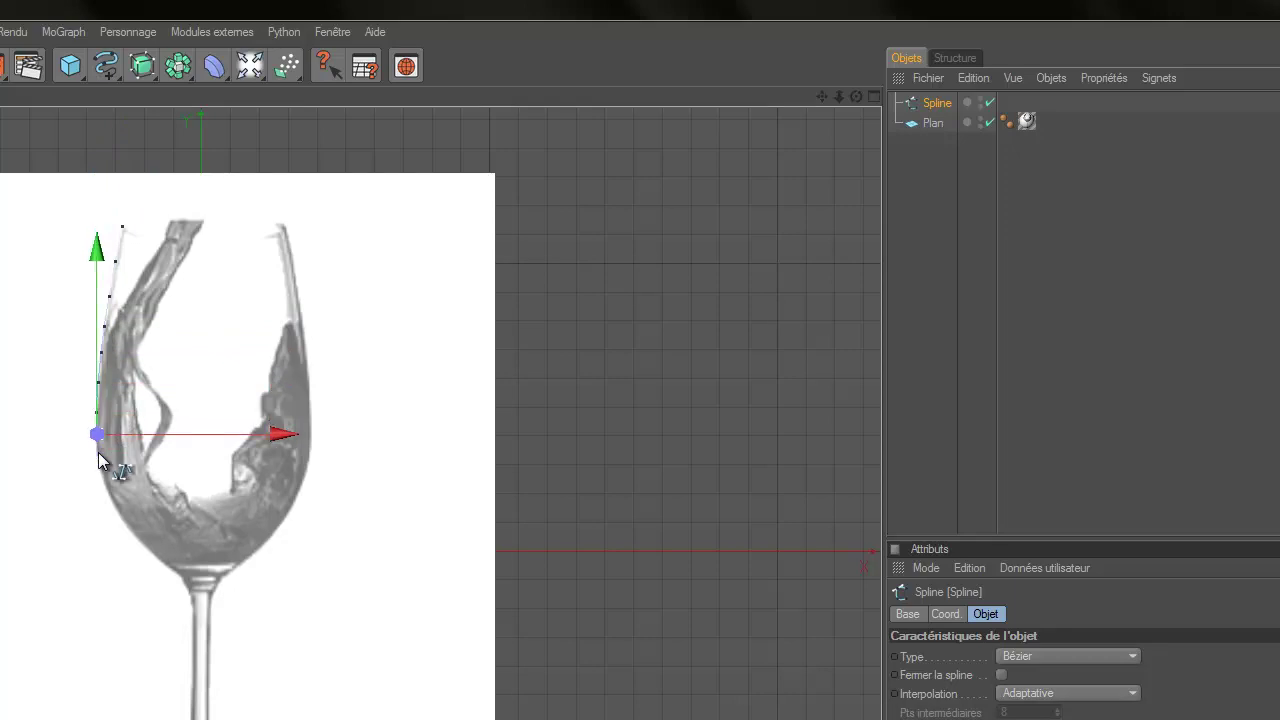
pyautogui.click(98, 458)
pyautogui.click(107, 485)
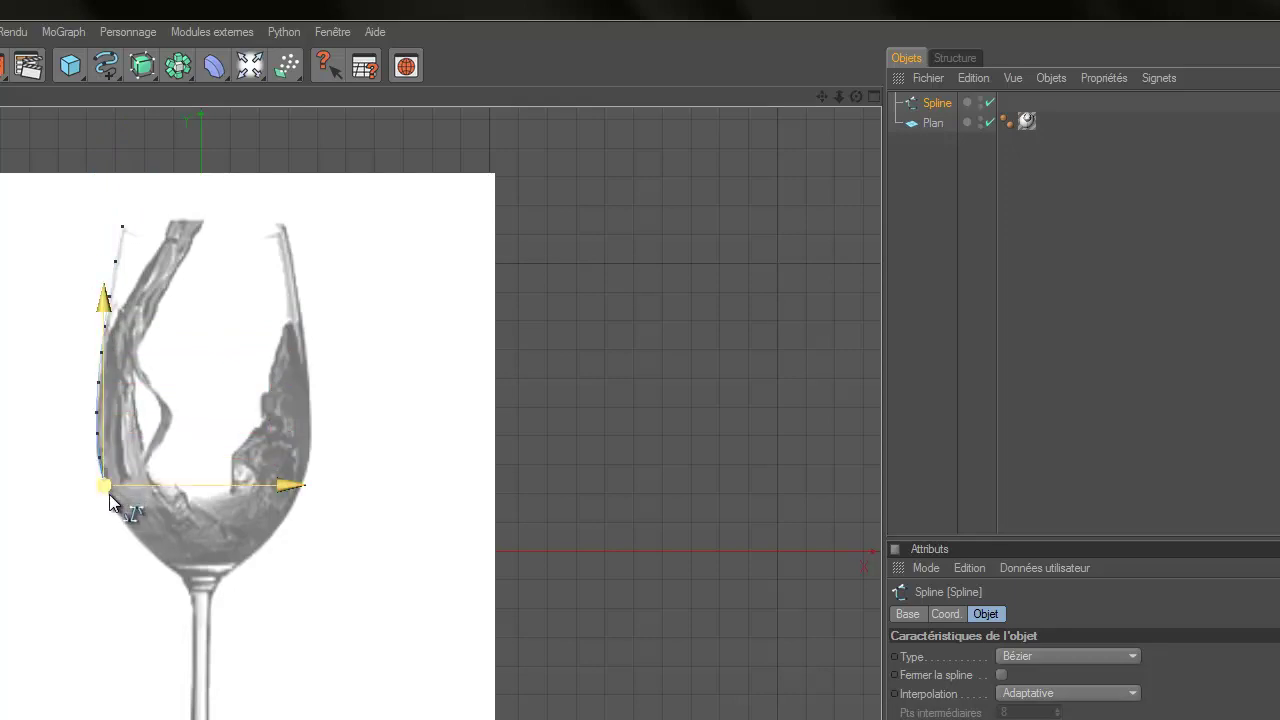
pyautogui.click(113, 500)
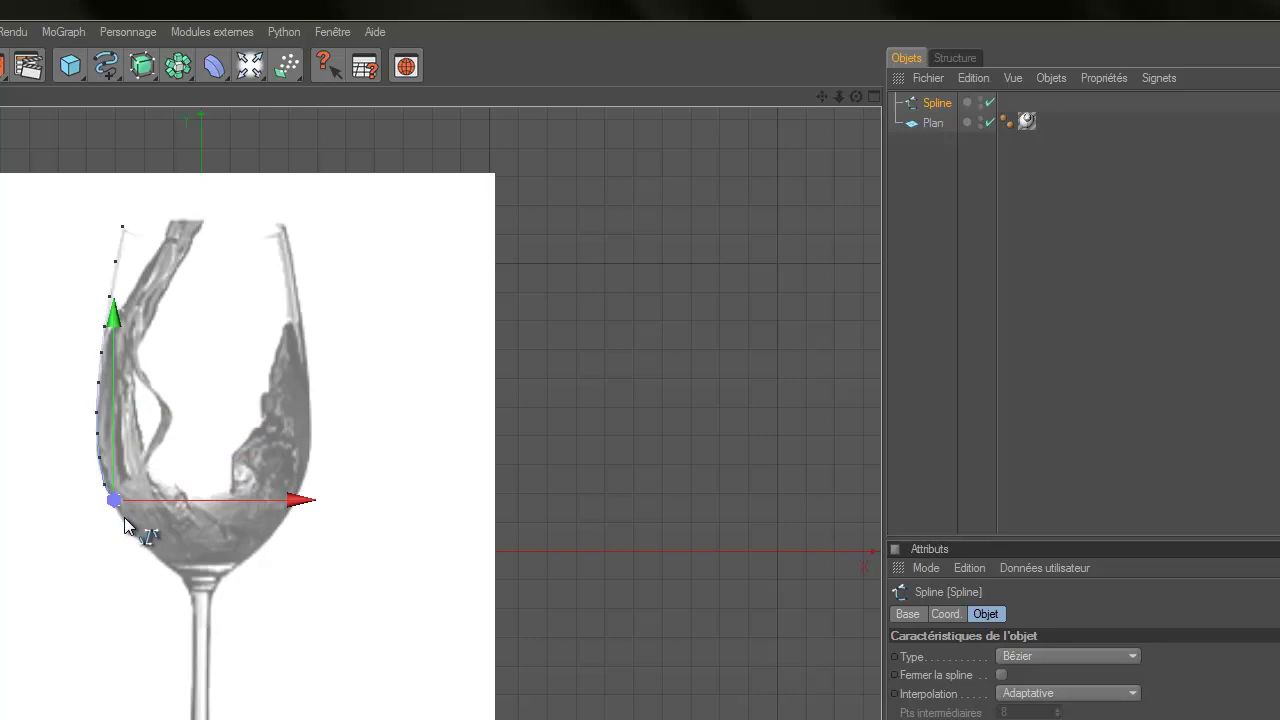
pyautogui.click(122, 518)
pyautogui.click(132, 535)
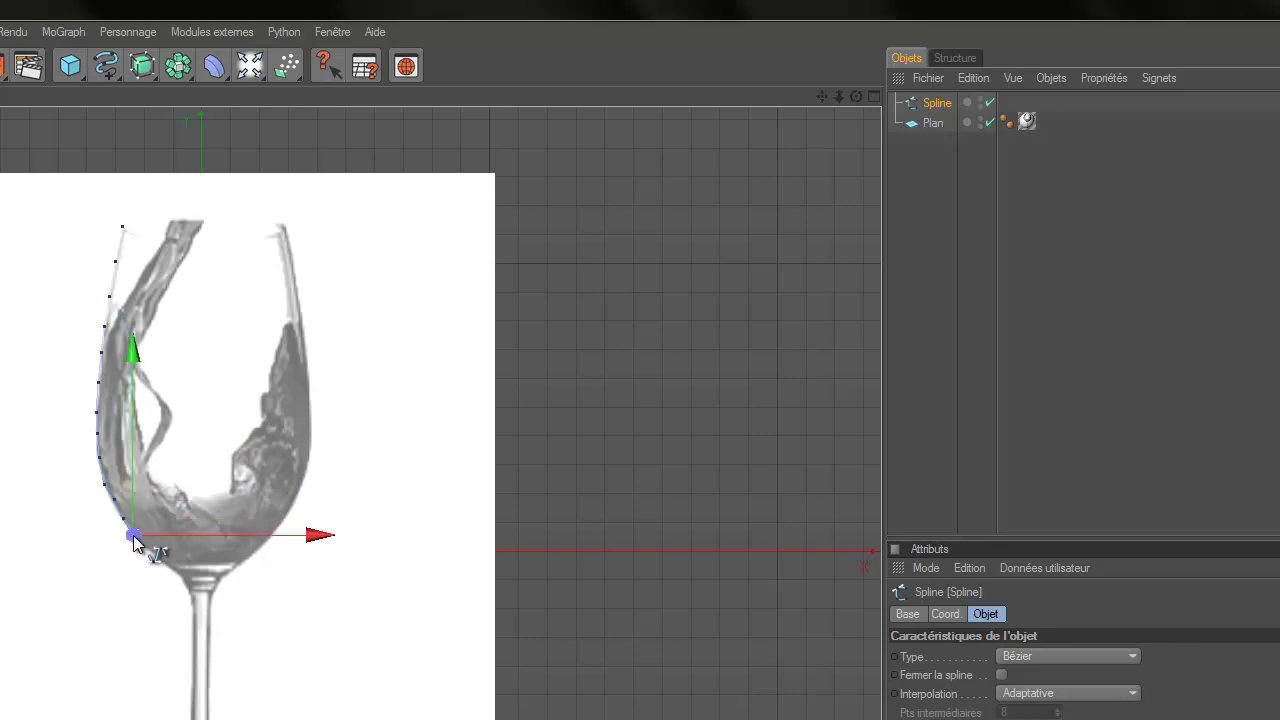
pyautogui.click(159, 560)
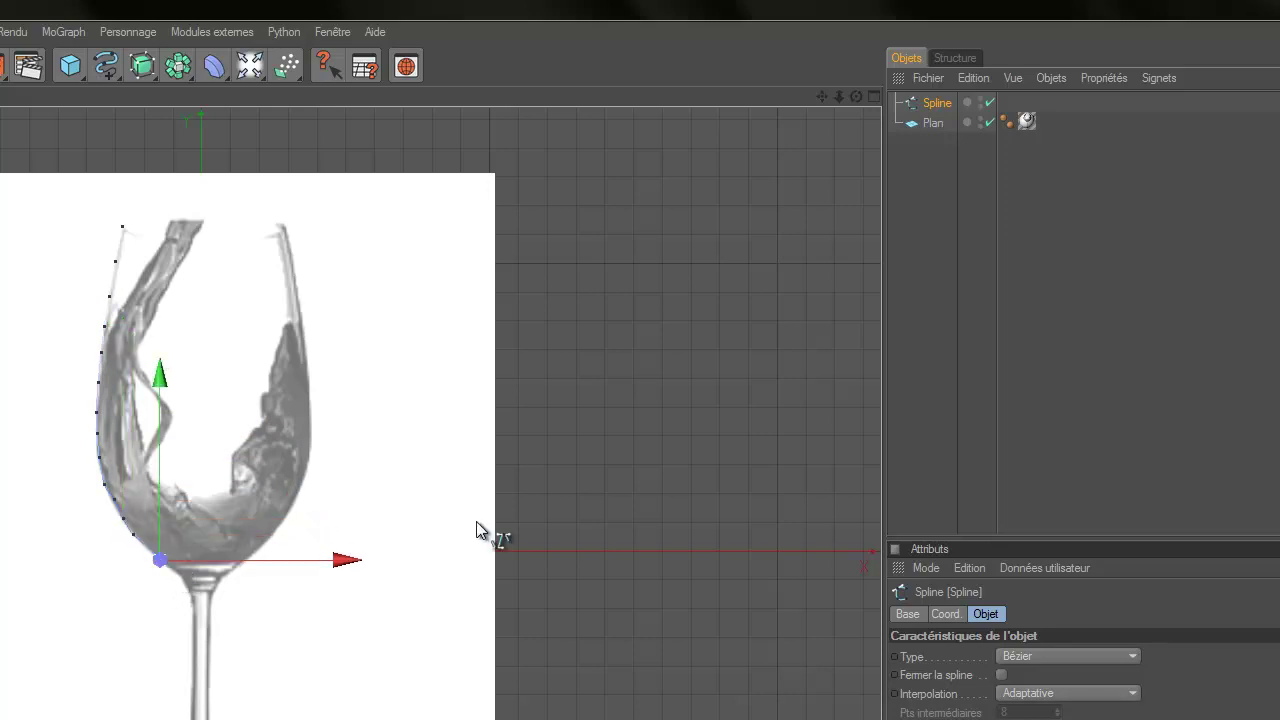
# - Trace the junction between bowl and stem and carry the spline down the stem's left edge past its middle
pyautogui.click(177, 569)
pyautogui.click(187, 584)
pyautogui.click(189, 600)
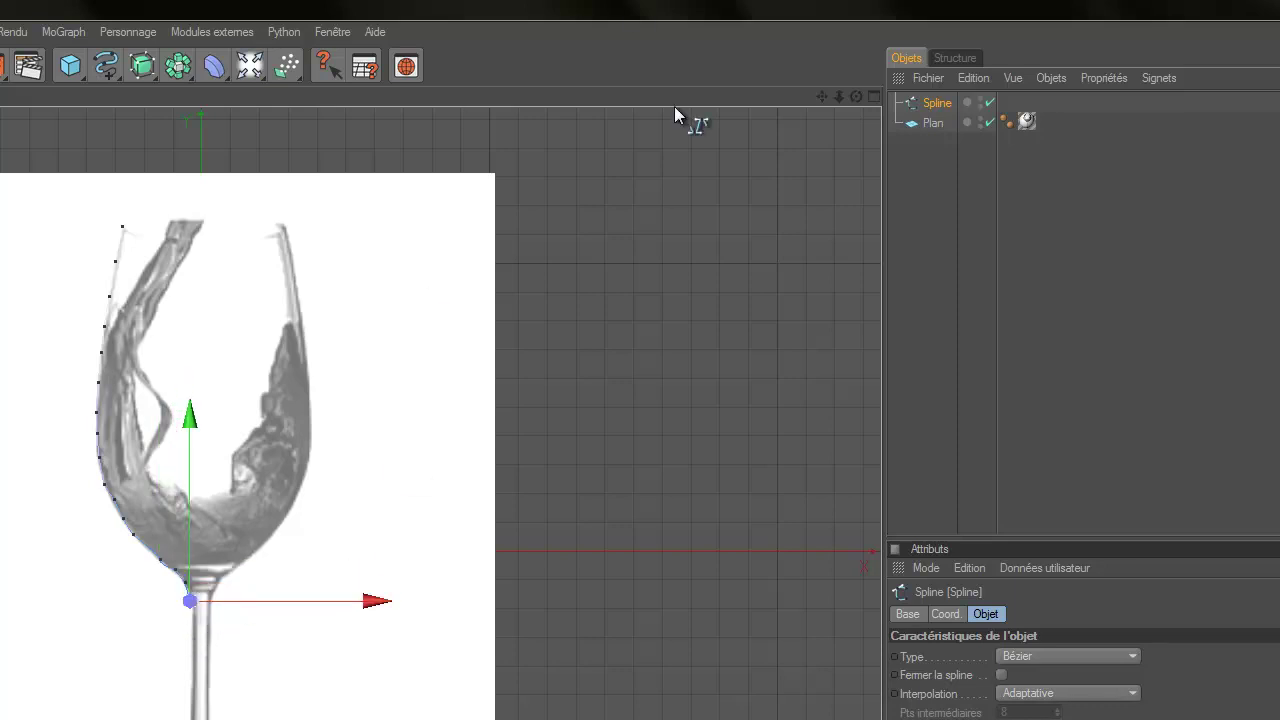
pyautogui.moveTo(821, 96); pyautogui.dragTo(266, 408)
pyautogui.click(197, 406)
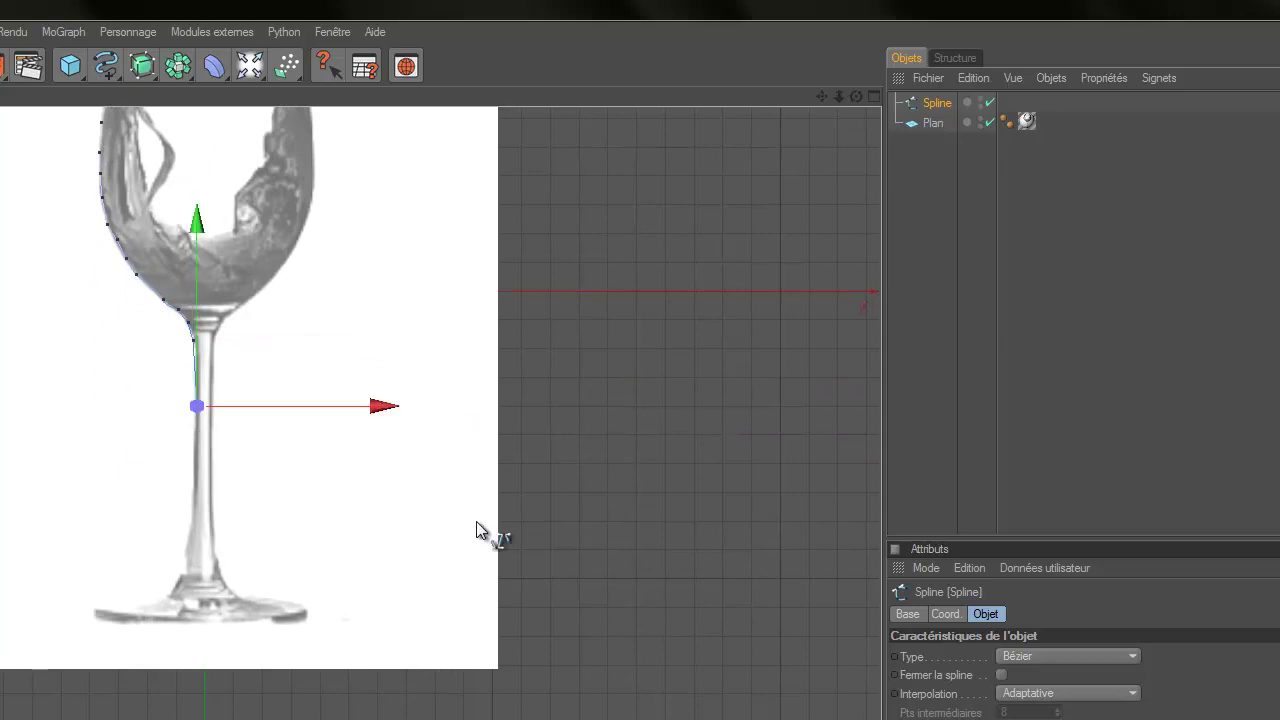
pyautogui.click(195, 473)
pyautogui.click(186, 531)
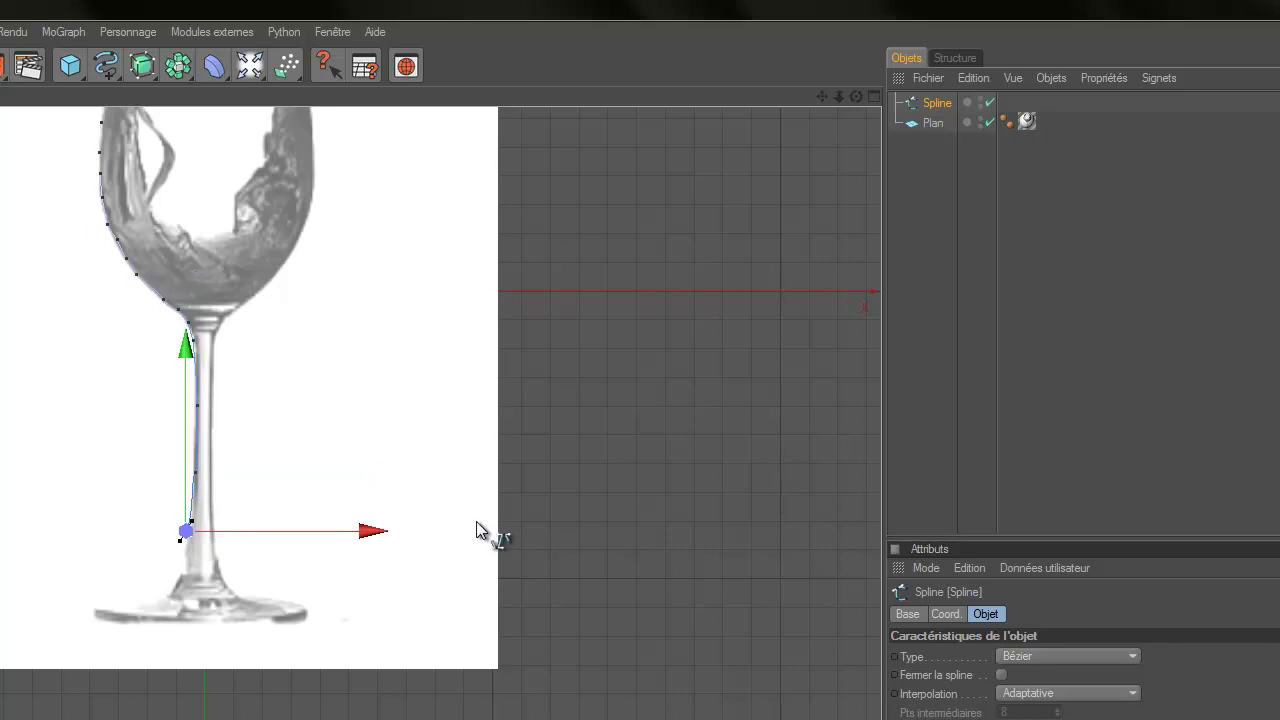
pyautogui.click(177, 577)
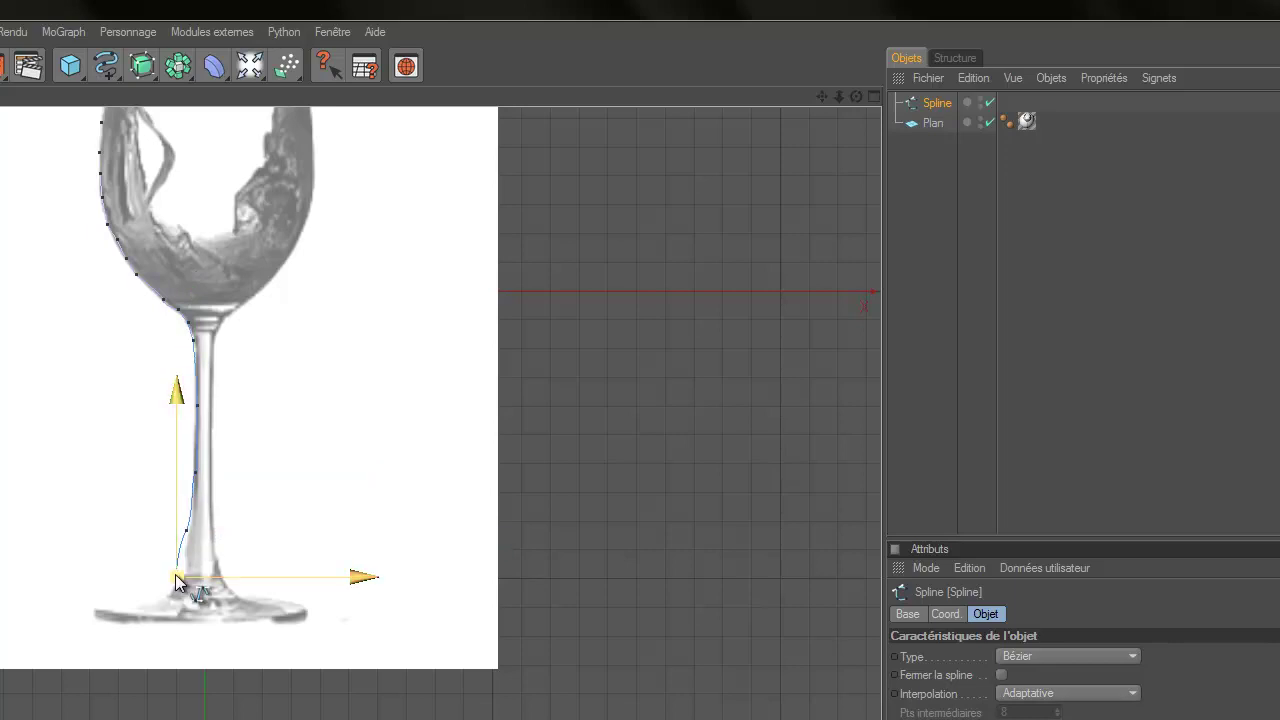
pyautogui.hotkey('ctrl', 'z')
pyautogui.hotkey('ctrl', 'z')
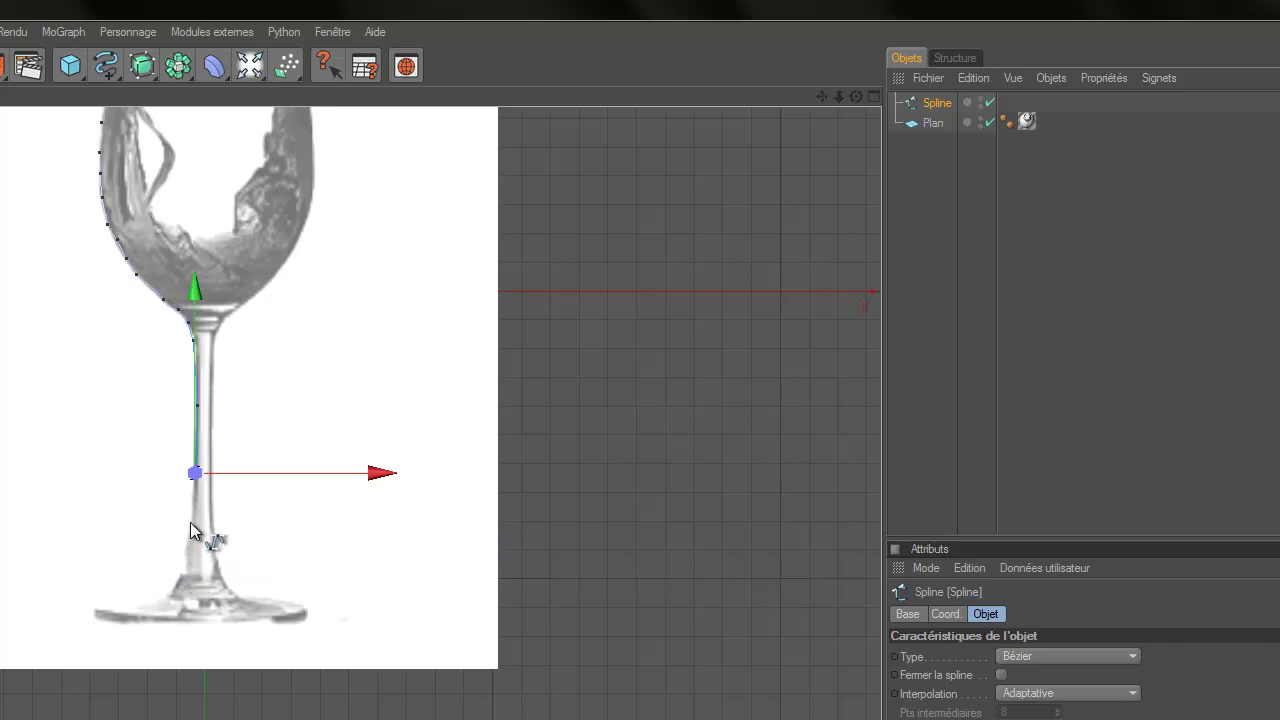
# - Trace the flaring lower stem and the top of the foot out to its left edge with five spline points
pyautogui.click(191, 517)
pyautogui.click(185, 553)
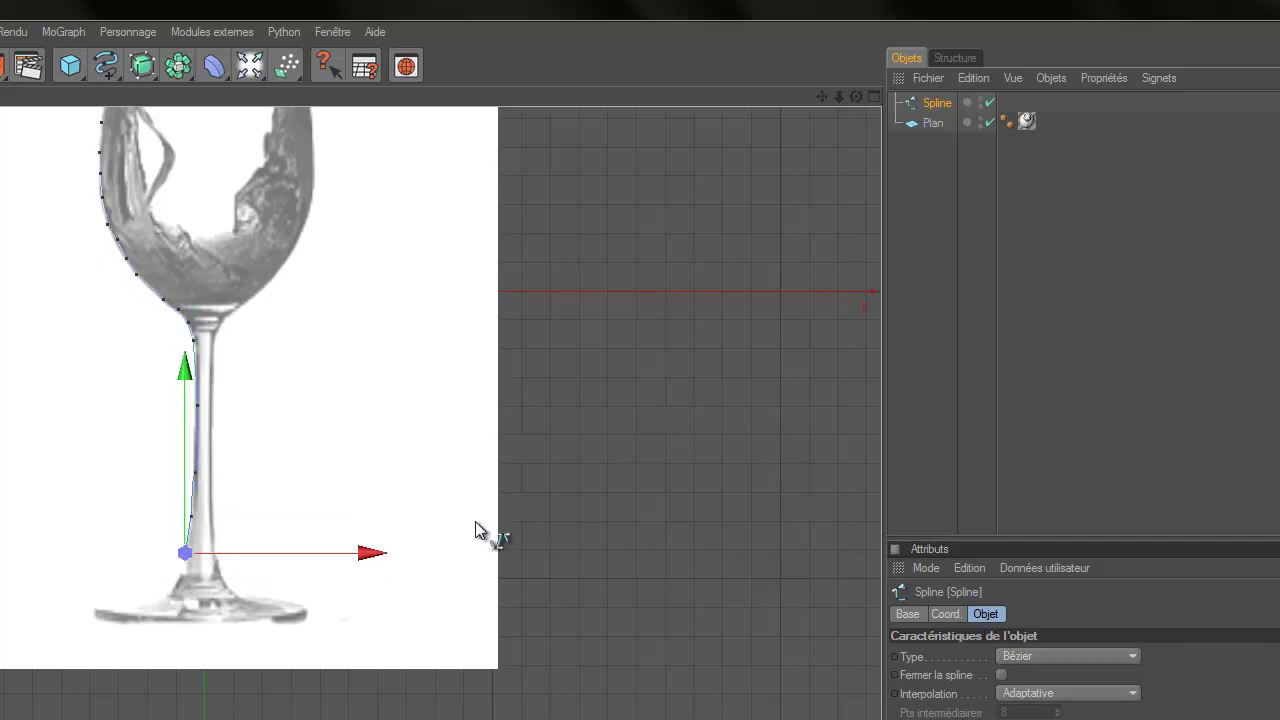
pyautogui.click(171, 585)
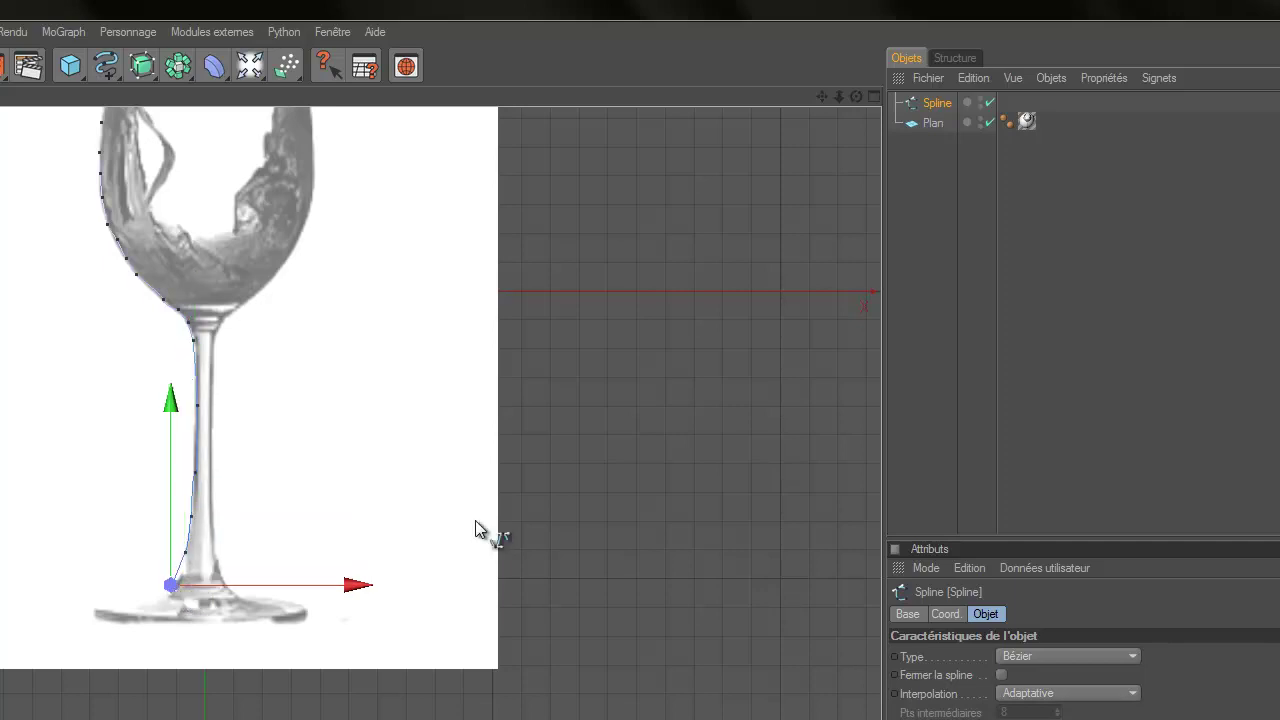
pyautogui.click(145, 604)
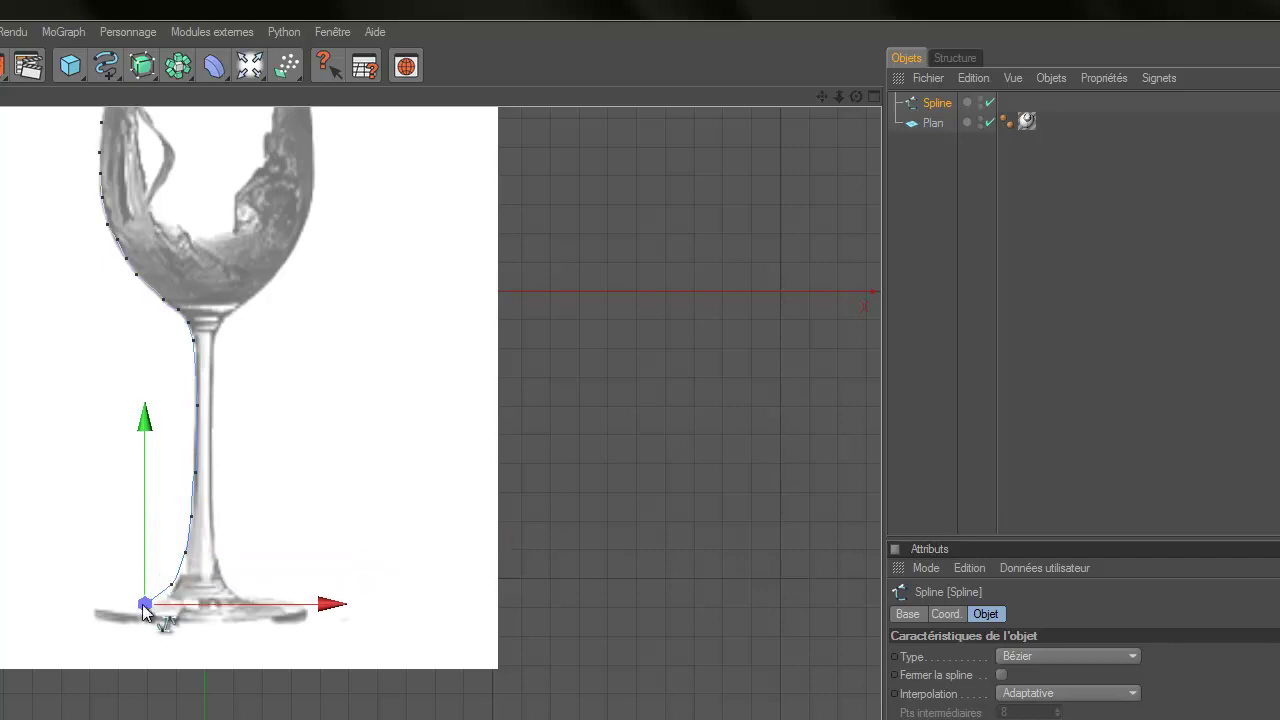
pyautogui.click(101, 608)
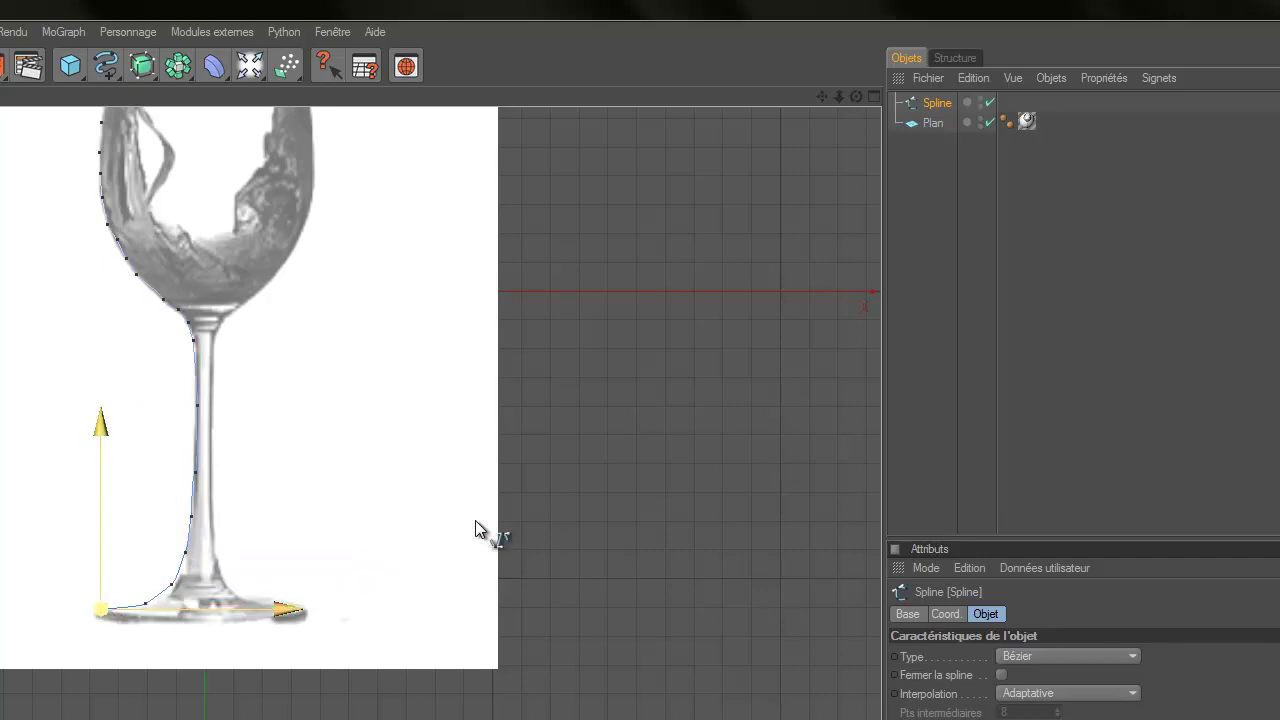
# - Trace the foot's underside with a curved point at about X -27.8 cm, and end the spline near the central axis at about X -1.7 cm
pyautogui.click(124, 621)
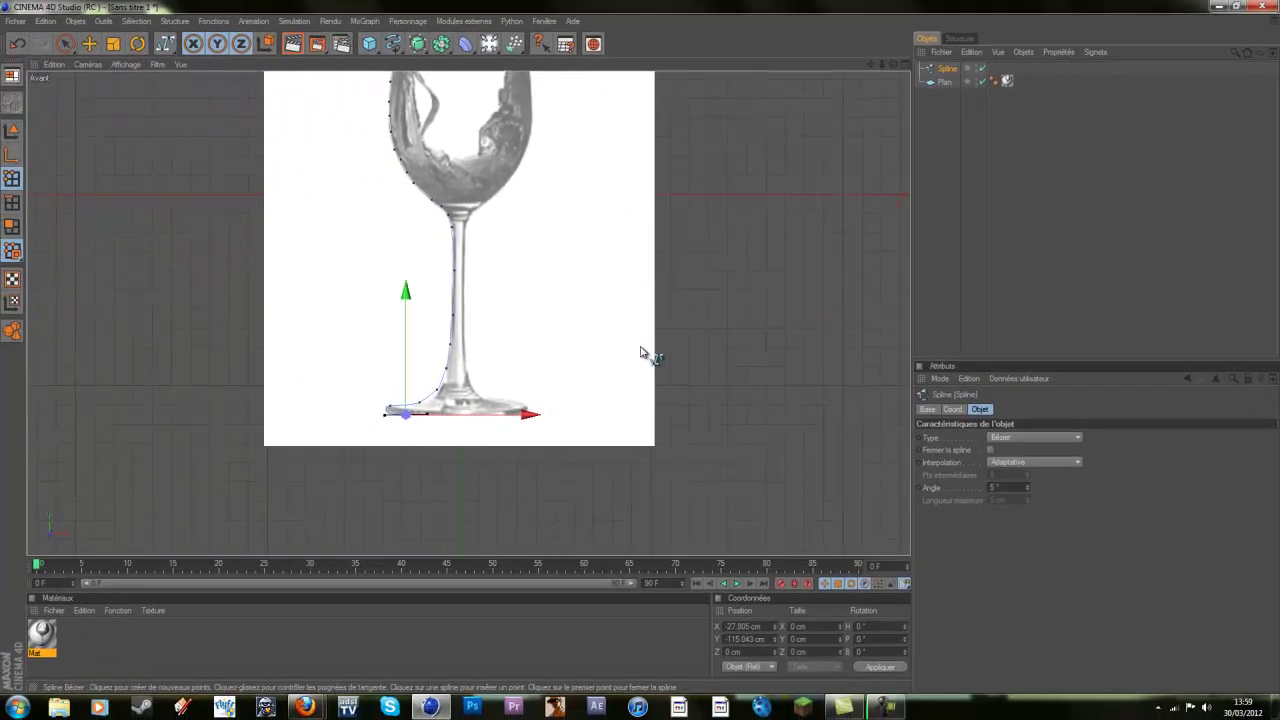
pyautogui.scroll(5, 457, 428)
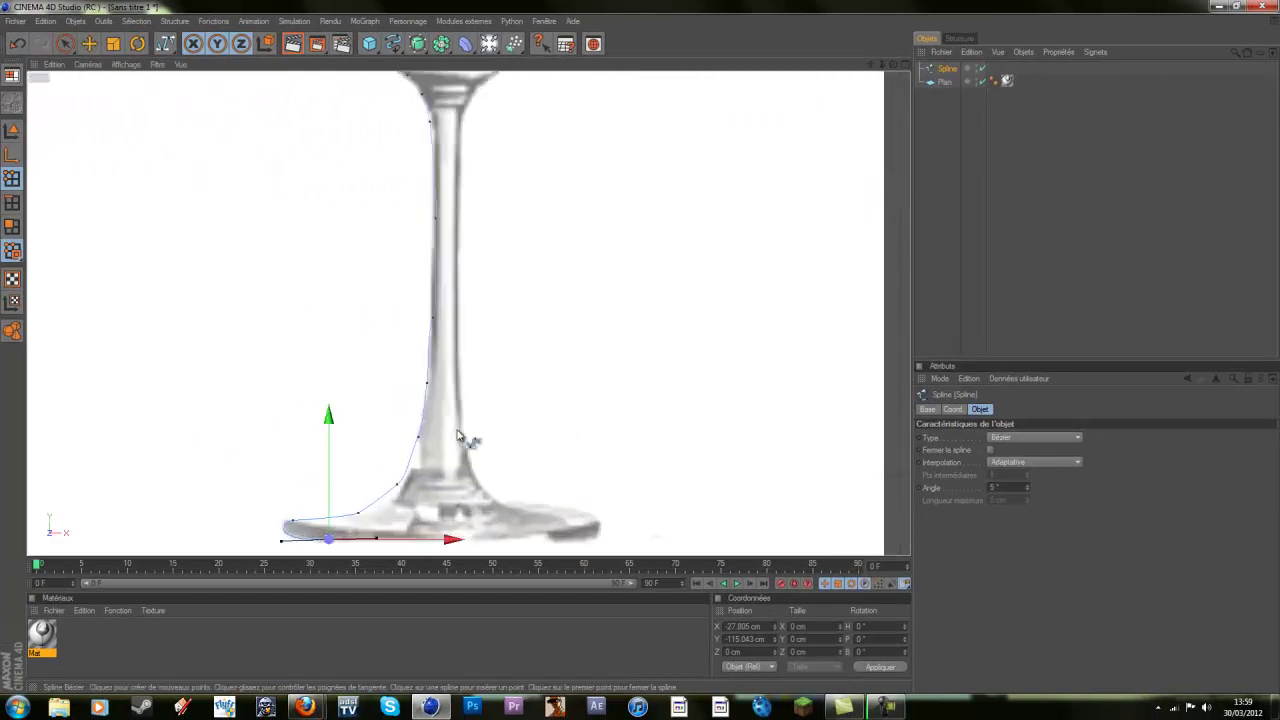
pyautogui.moveTo(870, 67); pyautogui.dragTo(868, 2)
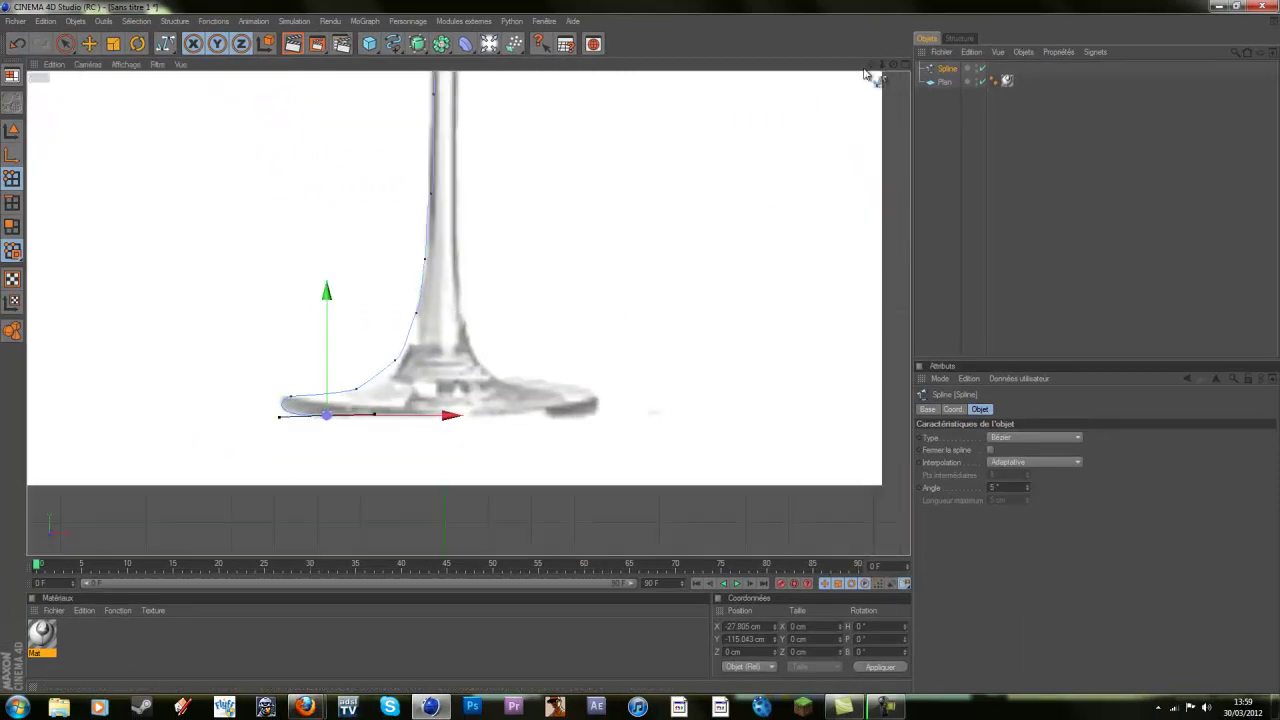
pyautogui.scroll(4, 612, 281)
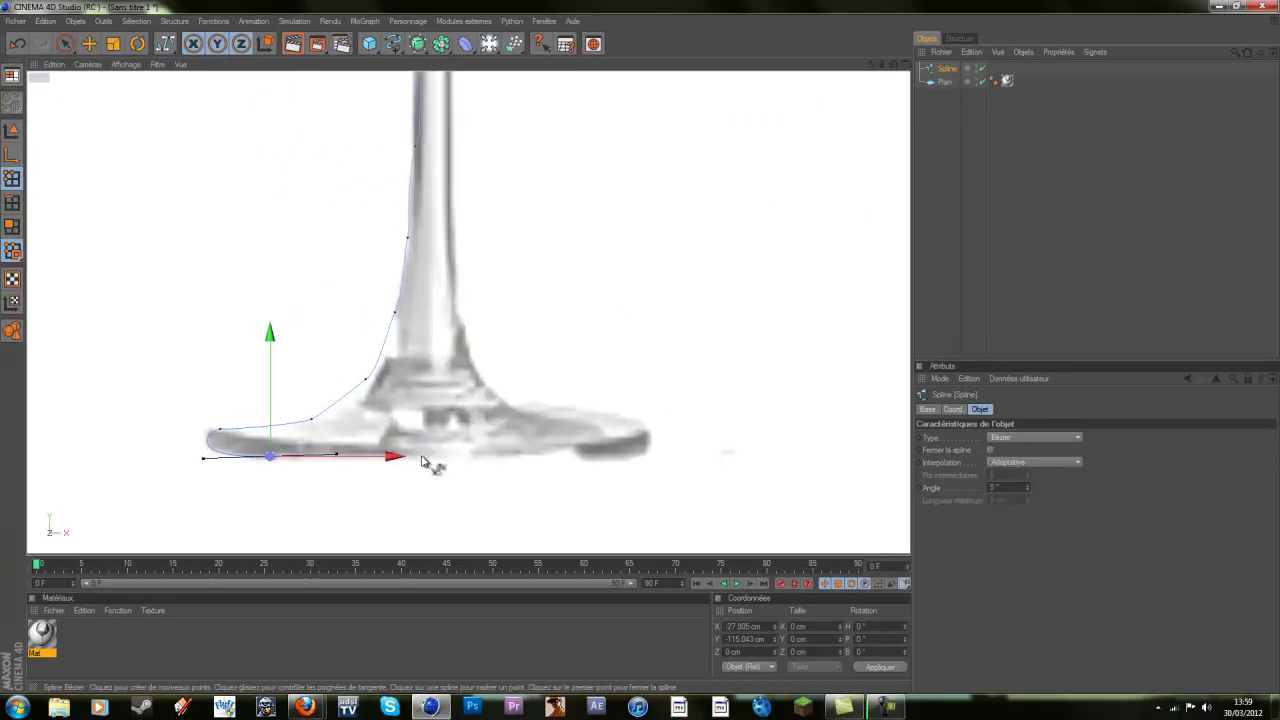
pyautogui.click(428, 458)
# - Switch to the perspective view and add a Révolution NURBS object to the scene
pyautogui.scroll(-10, 566, 220)
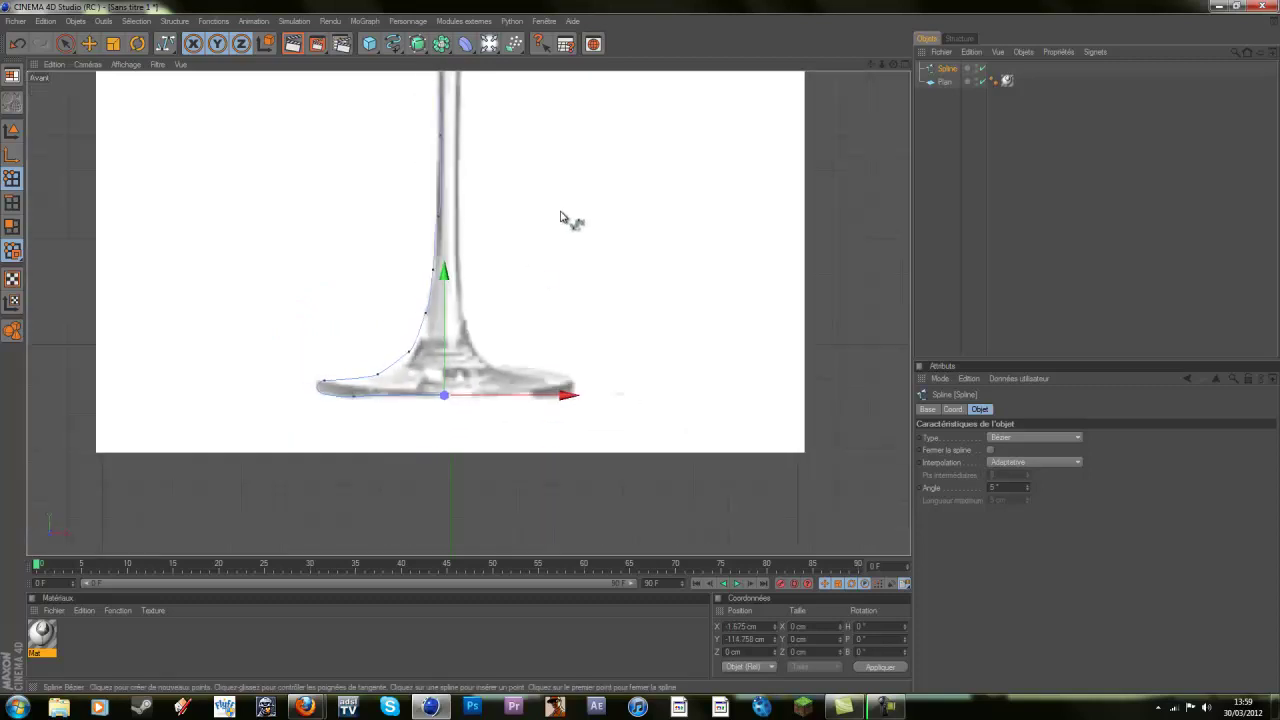
pyautogui.moveTo(879, 60); pyautogui.dragTo(847, 56)
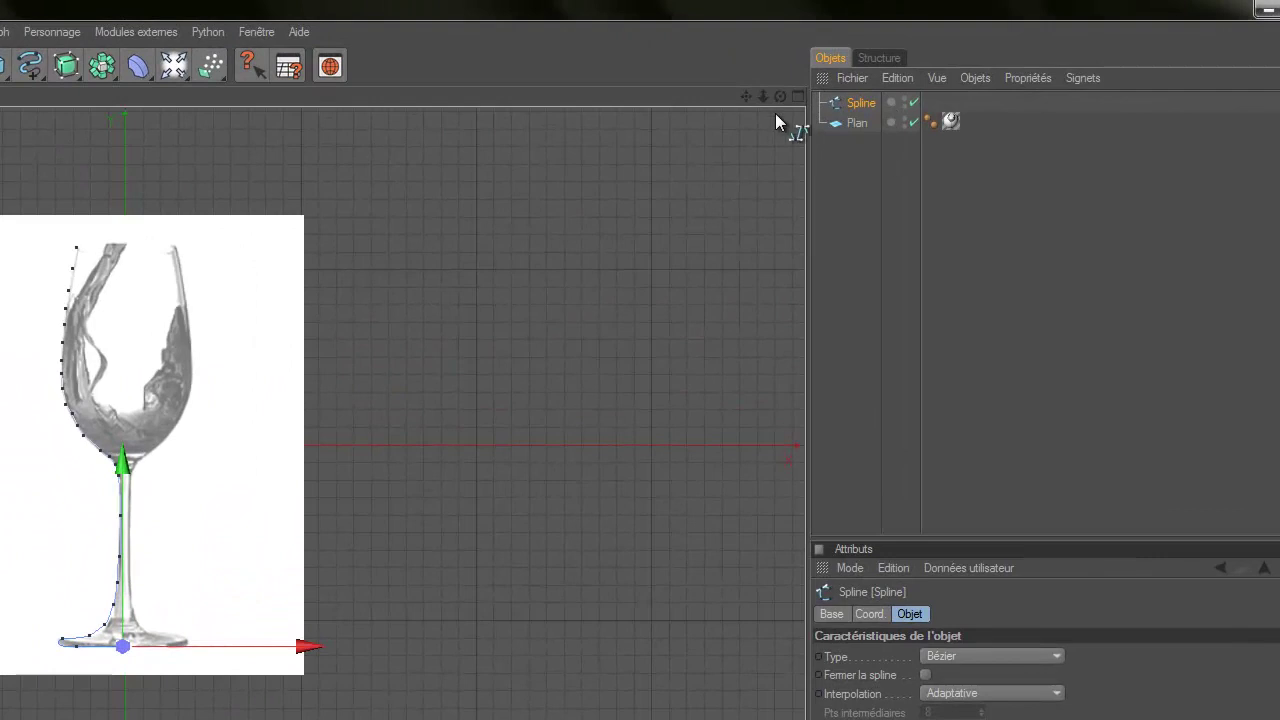
pyautogui.click(798, 97)
pyautogui.click(131, 97)
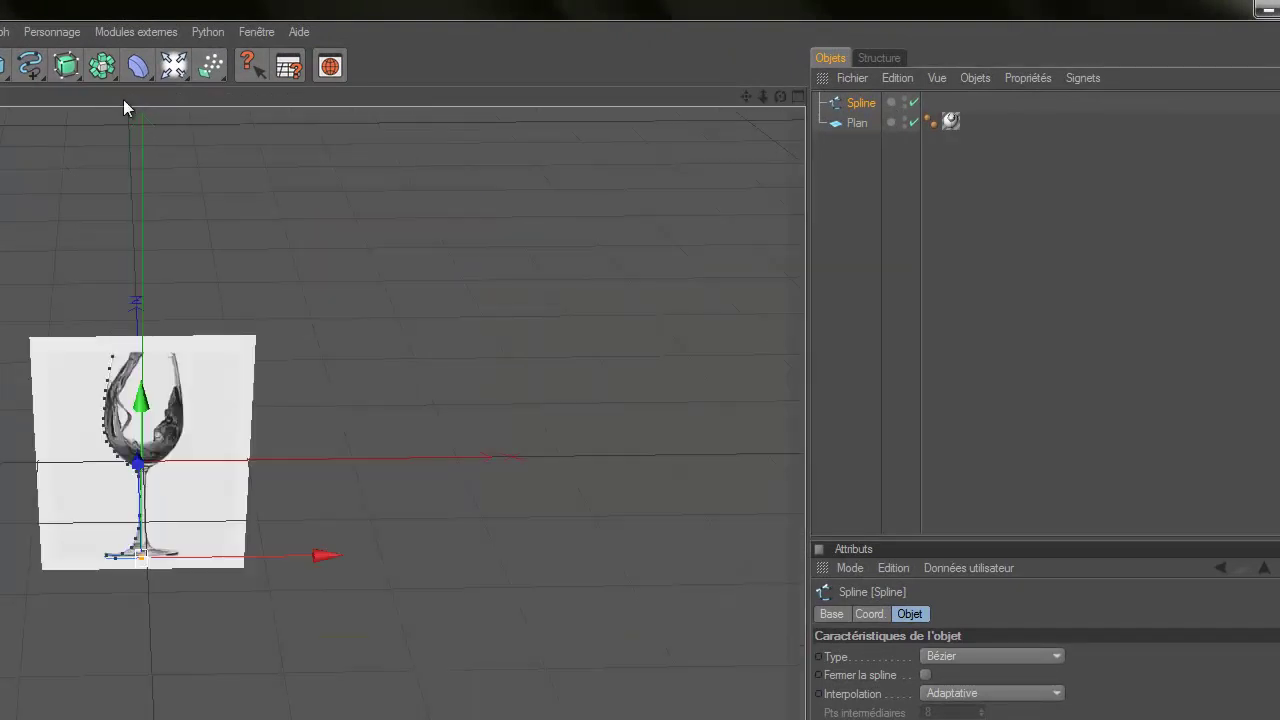
pyautogui.click(104, 66)
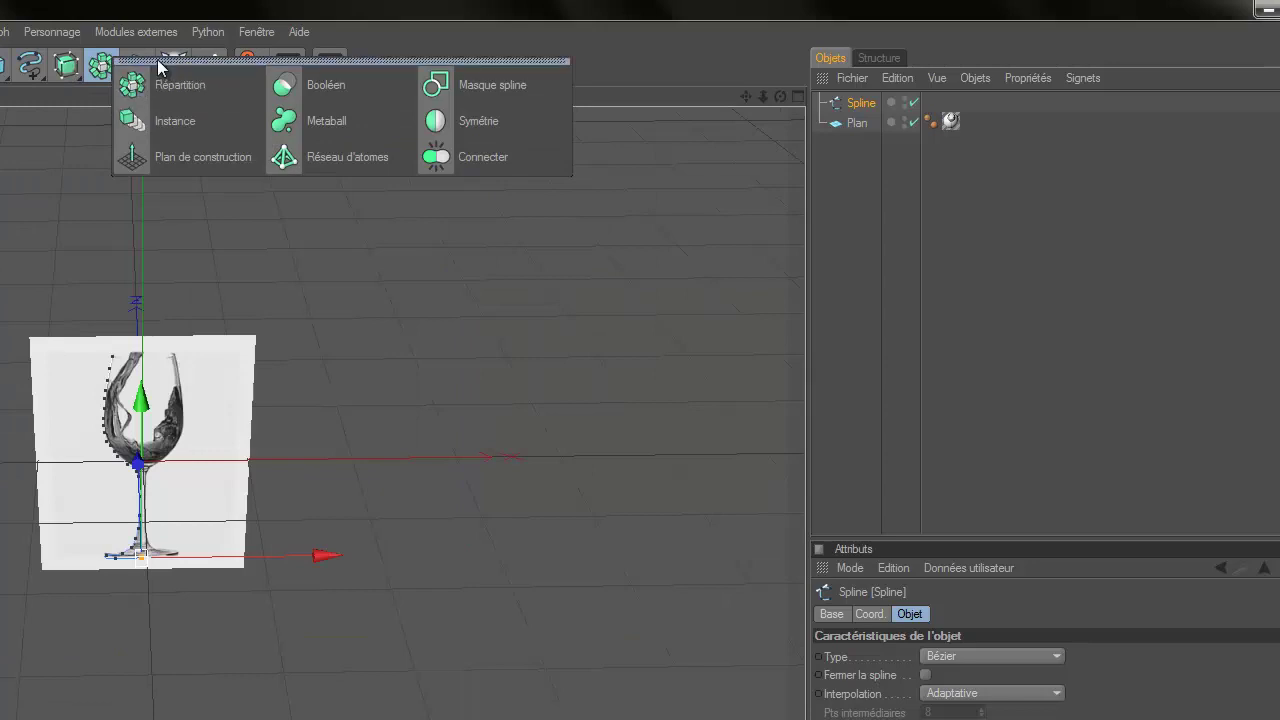
pyautogui.click(66, 68)
pyautogui.click(118, 120)
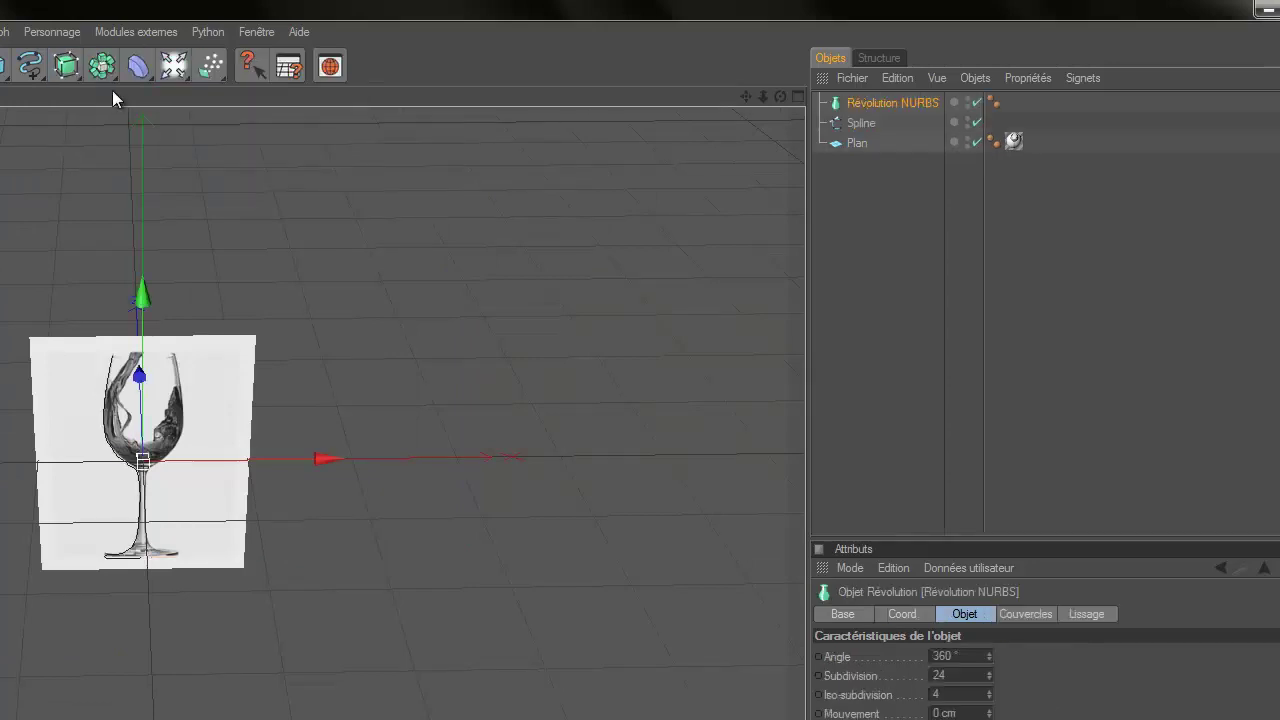
# - Make the spline a child of the Révolution NURBS object and delete the reference image plane
pyautogui.moveTo(848, 123)
pyautogui.mouseDown()
pyautogui.moveTo(874, 114)
pyautogui.moveTo(862, 106)
pyautogui.mouseUp()
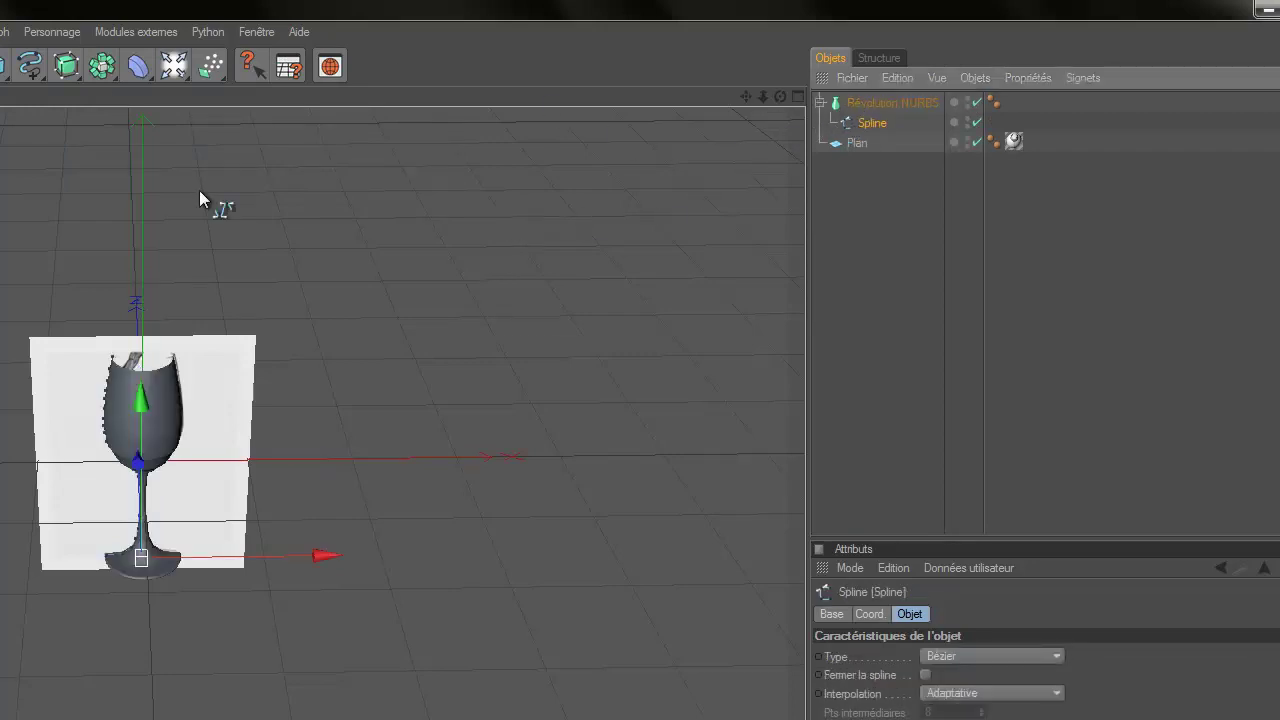
pyautogui.click(857, 143)
pyautogui.press('Delete')
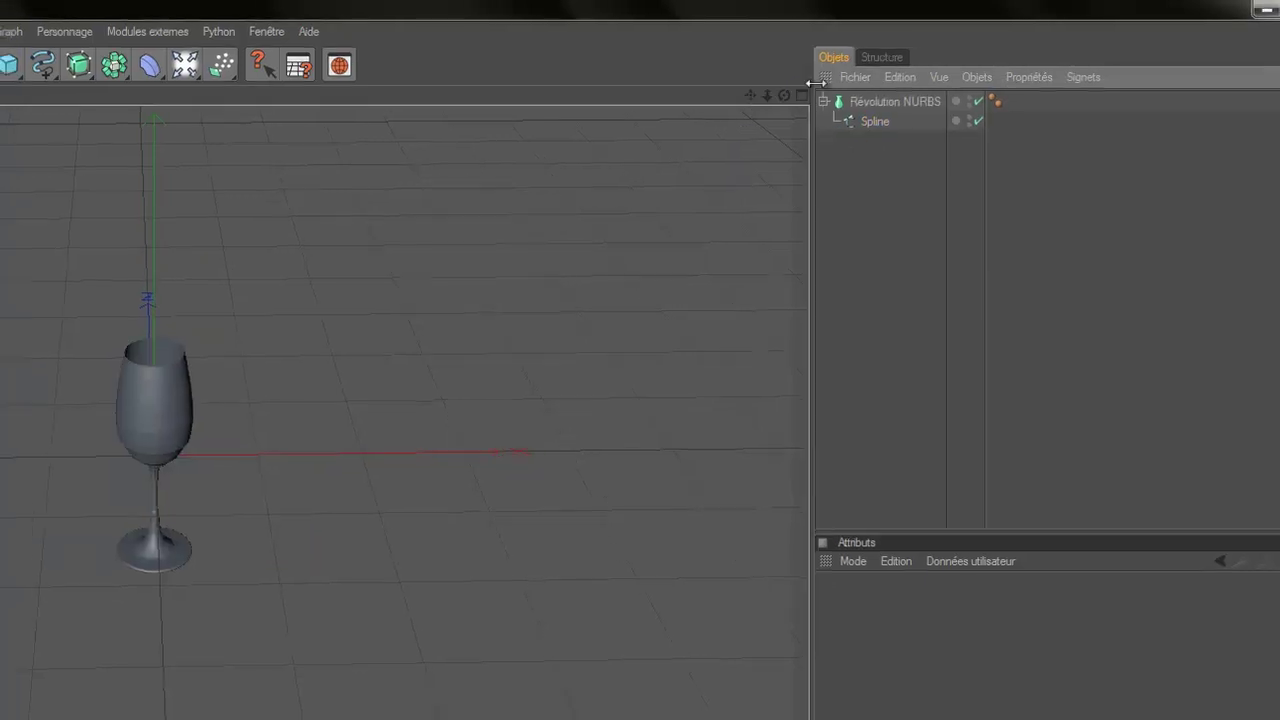
# - Render the revolved glass in the perspective view, seen from slightly above
pyautogui.keyDown('alt'); pyautogui.moveTo(399, 520); pyautogui.dragTo(366, 524); pyautogui.keyUp('alt')
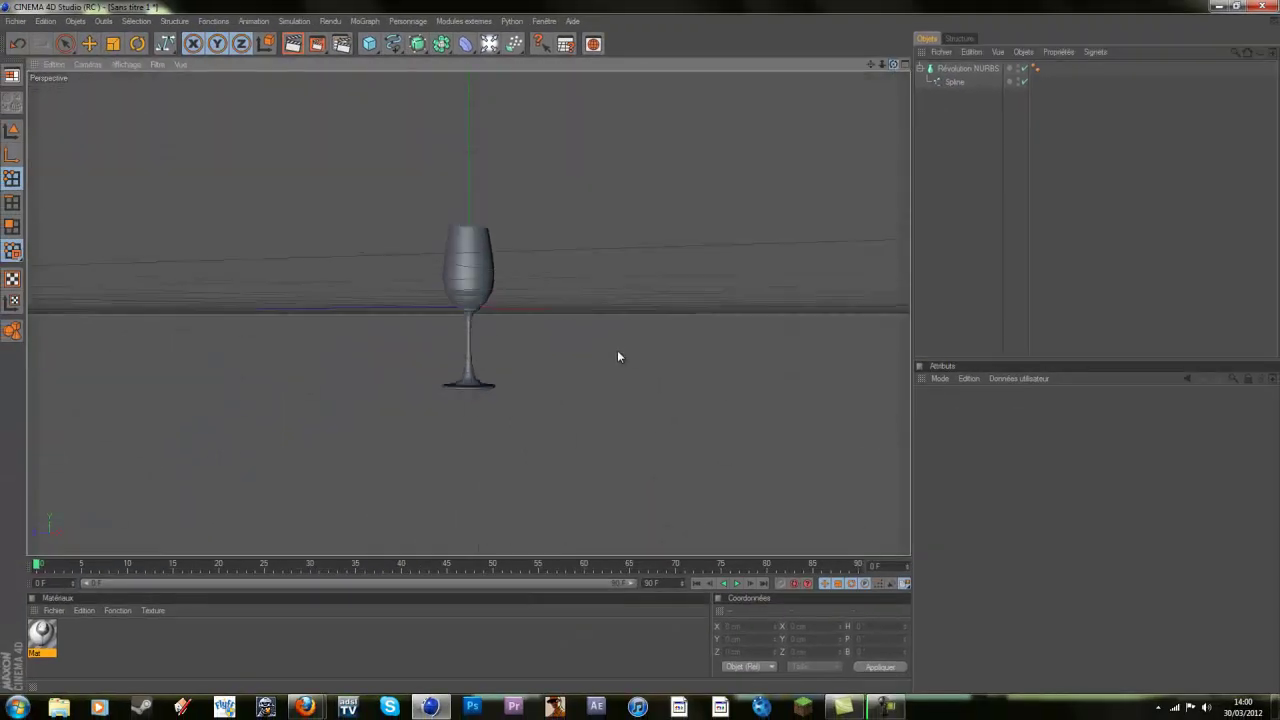
pyautogui.keyDown('alt'); pyautogui.moveTo(618, 357); pyautogui.dragTo(641, 352); pyautogui.keyUp('alt')
pyautogui.click(465, 43)
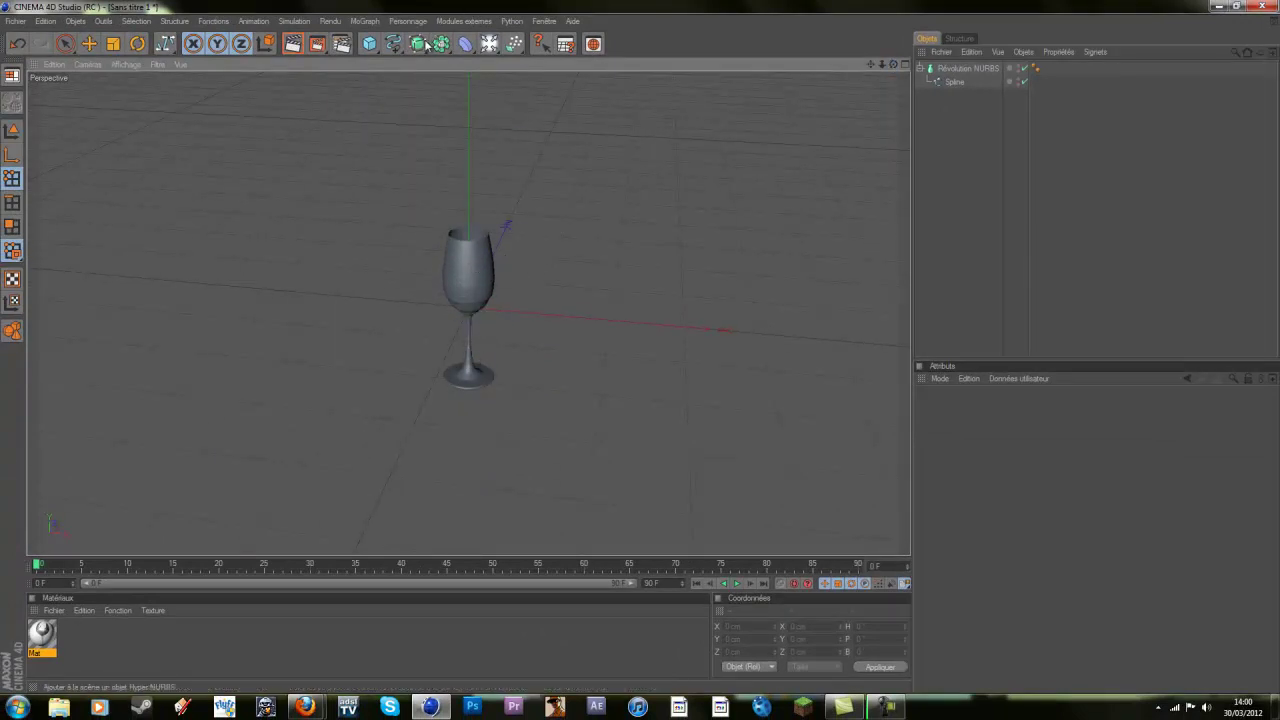
pyautogui.moveTo(892, 65); pyautogui.dragTo(641, 351)
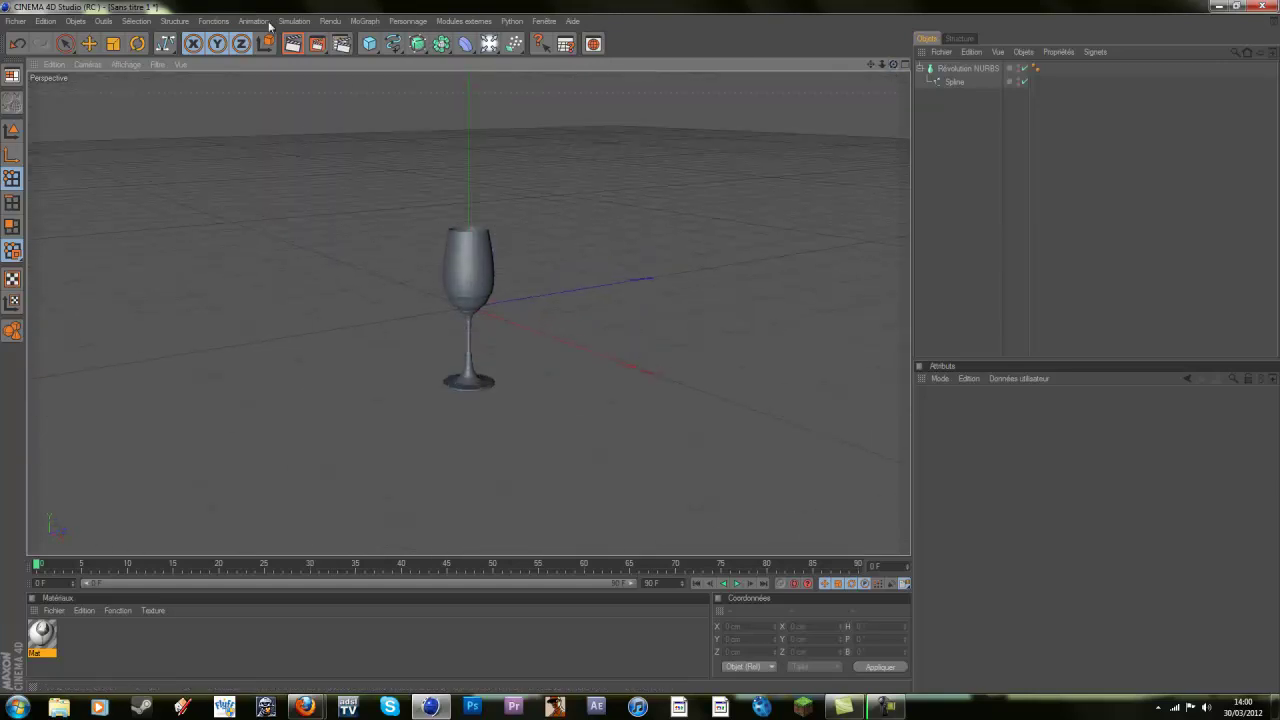
pyautogui.click(292, 45)
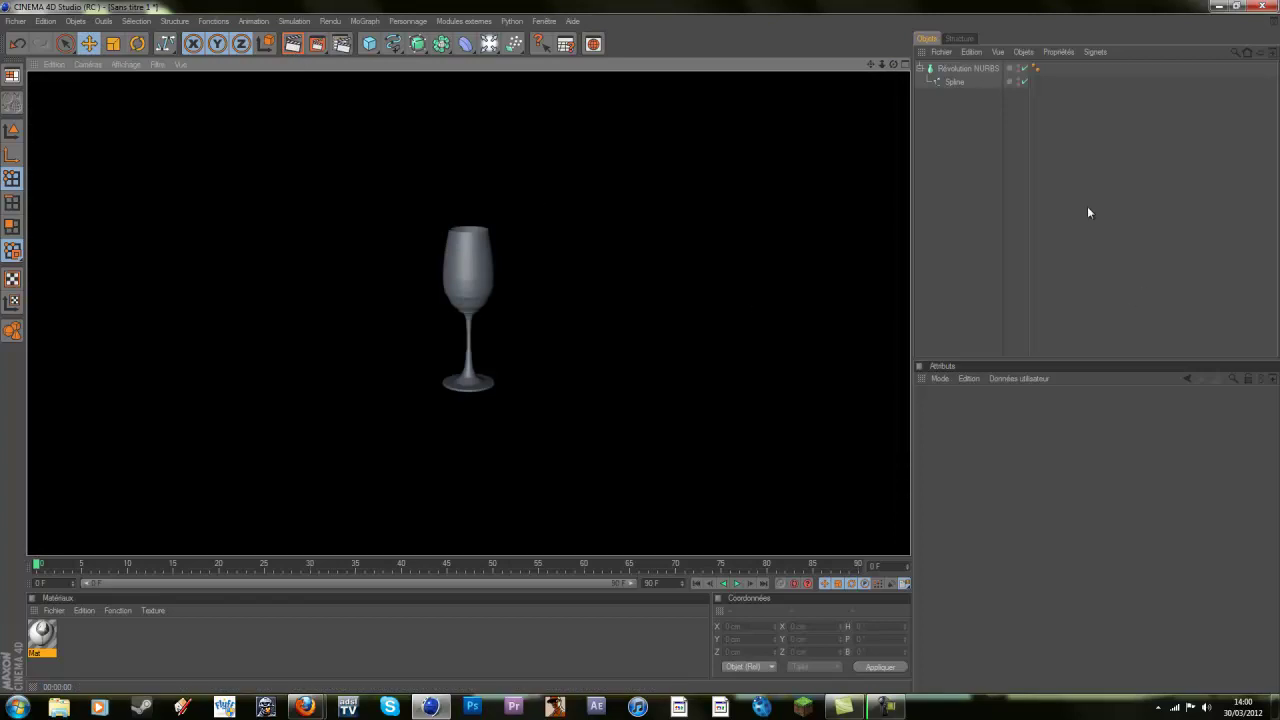
# - Add a Hyper NURBS object and make the Révolution NURBS object its child
pyautogui.click(495, 105)
pyautogui.click(489, 44)
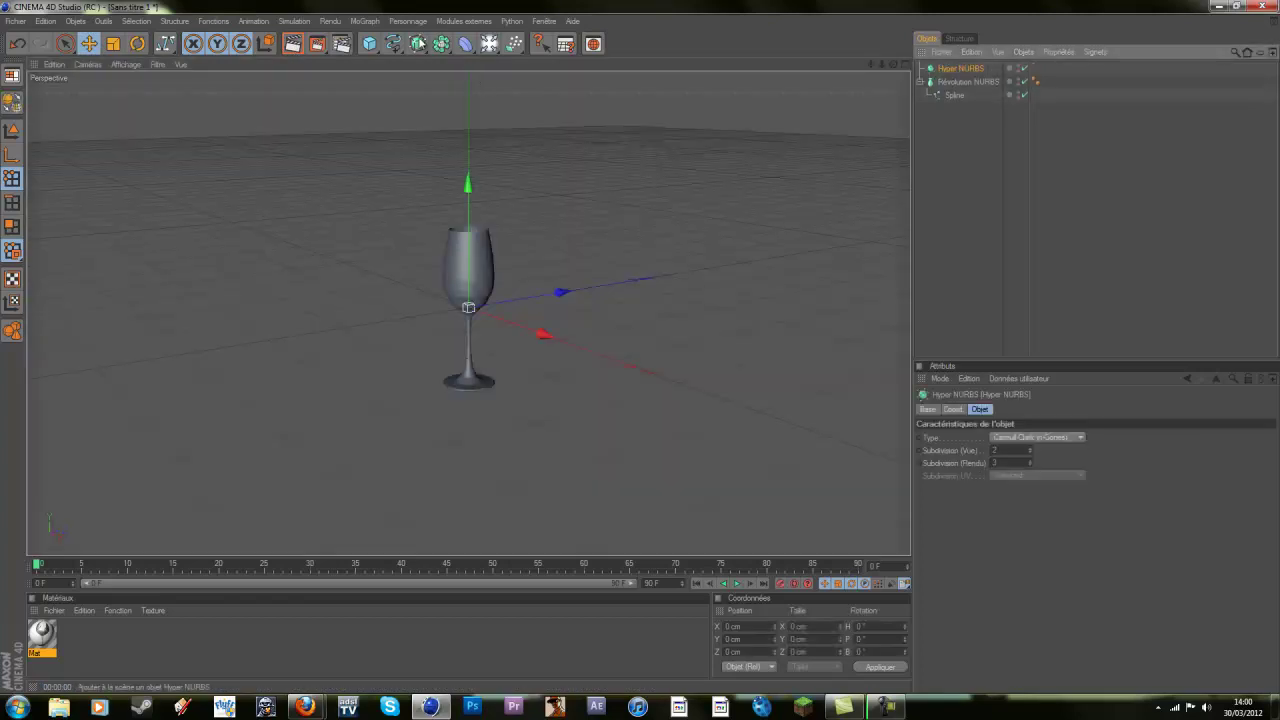
pyautogui.click(964, 87)
pyautogui.moveTo(964, 87); pyautogui.dragTo(964, 70)
pyautogui.click(962, 209)
pyautogui.moveTo(895, 65); pyautogui.dragTo(402, 163)
pyautogui.click(88, 650)
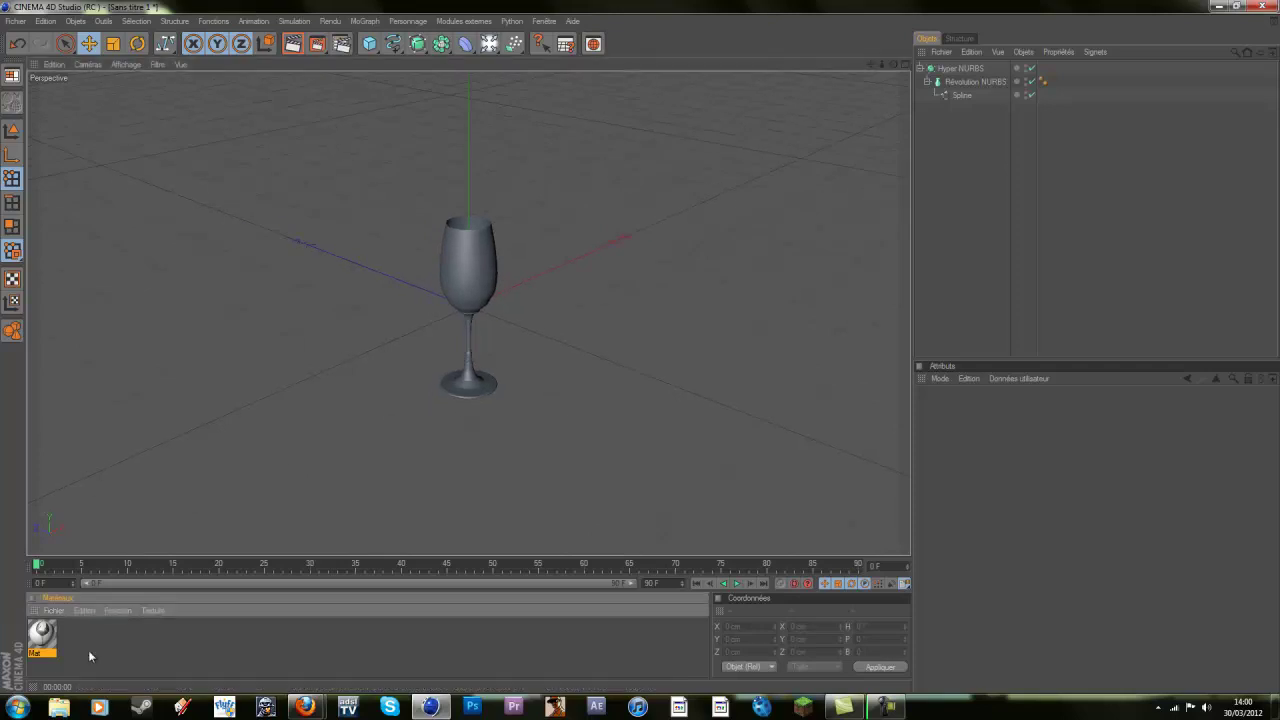
pyautogui.doubleClick(128, 654)
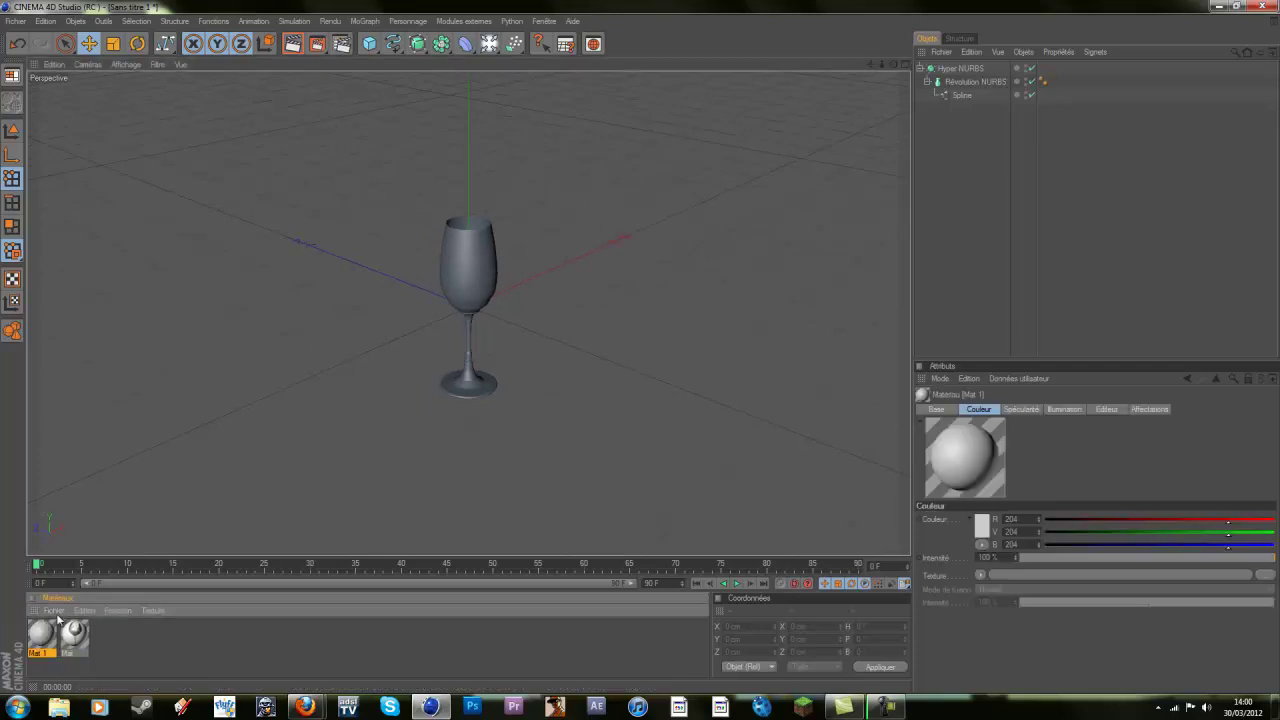
pyautogui.press('Delete')
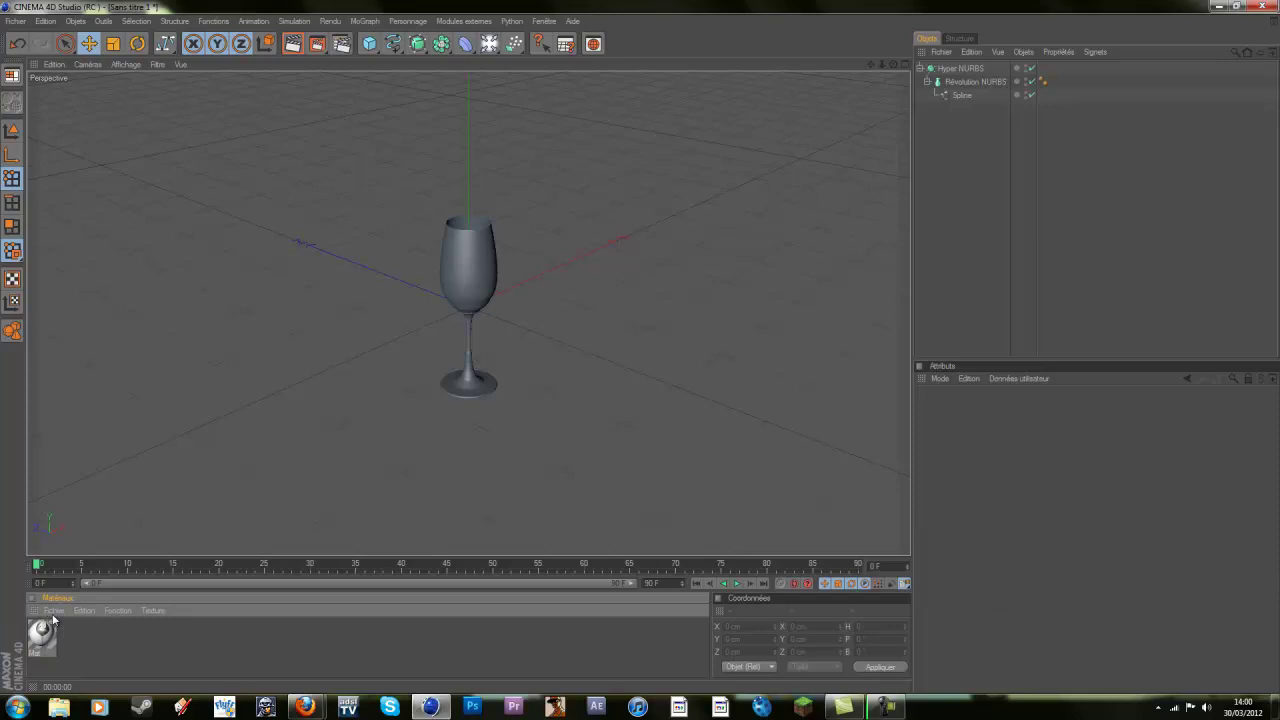
# - Create a Banji material and apply it to the revolved glass
pyautogui.rightClick(43, 645)
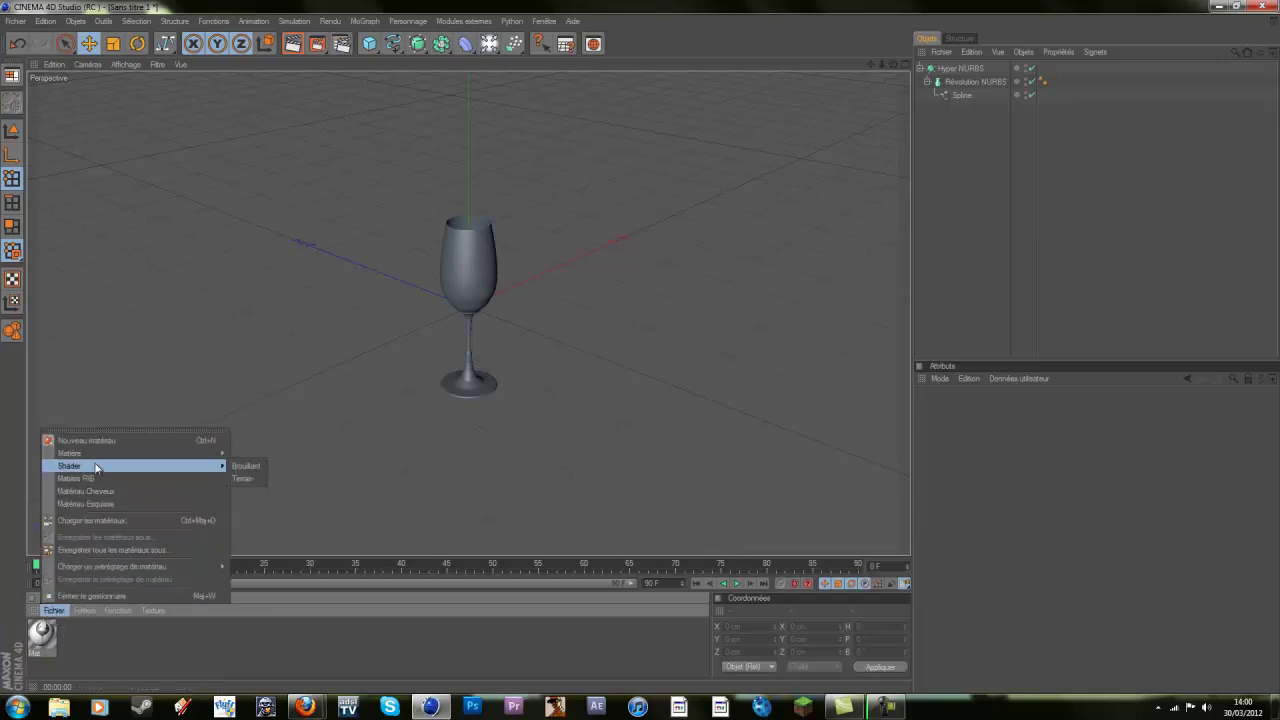
pyautogui.moveTo(117, 453)
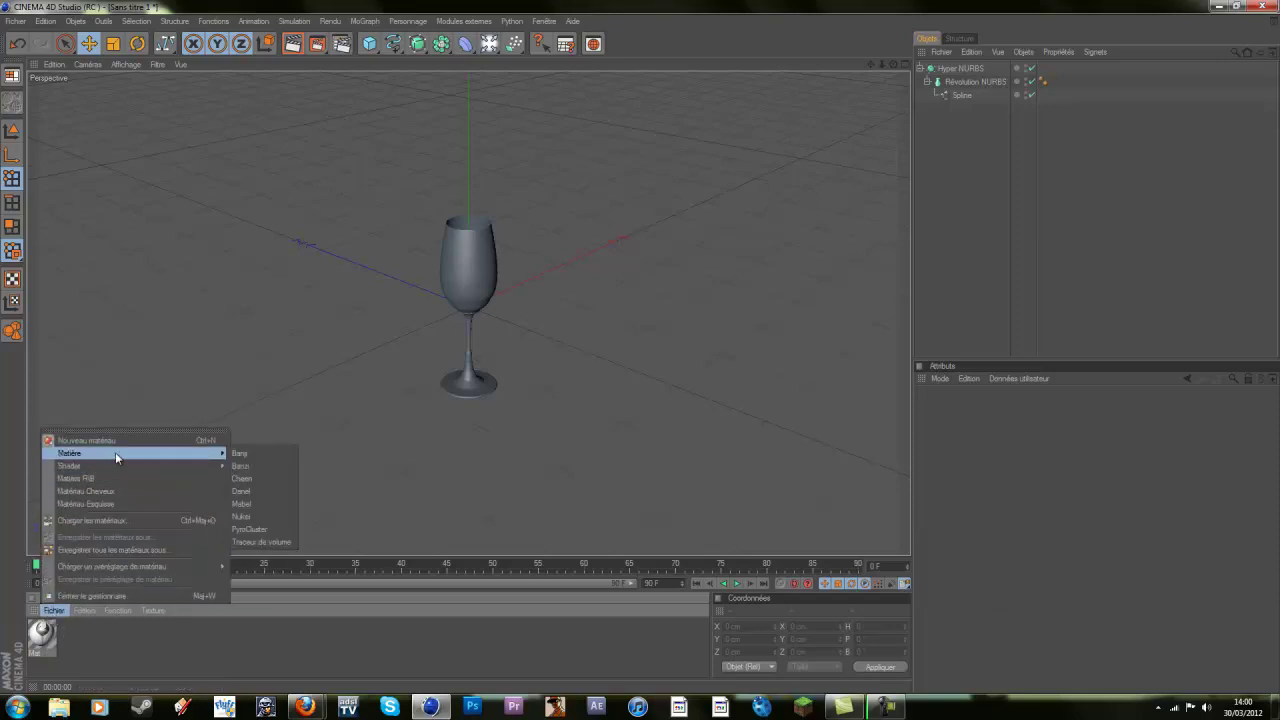
pyautogui.click(240, 455)
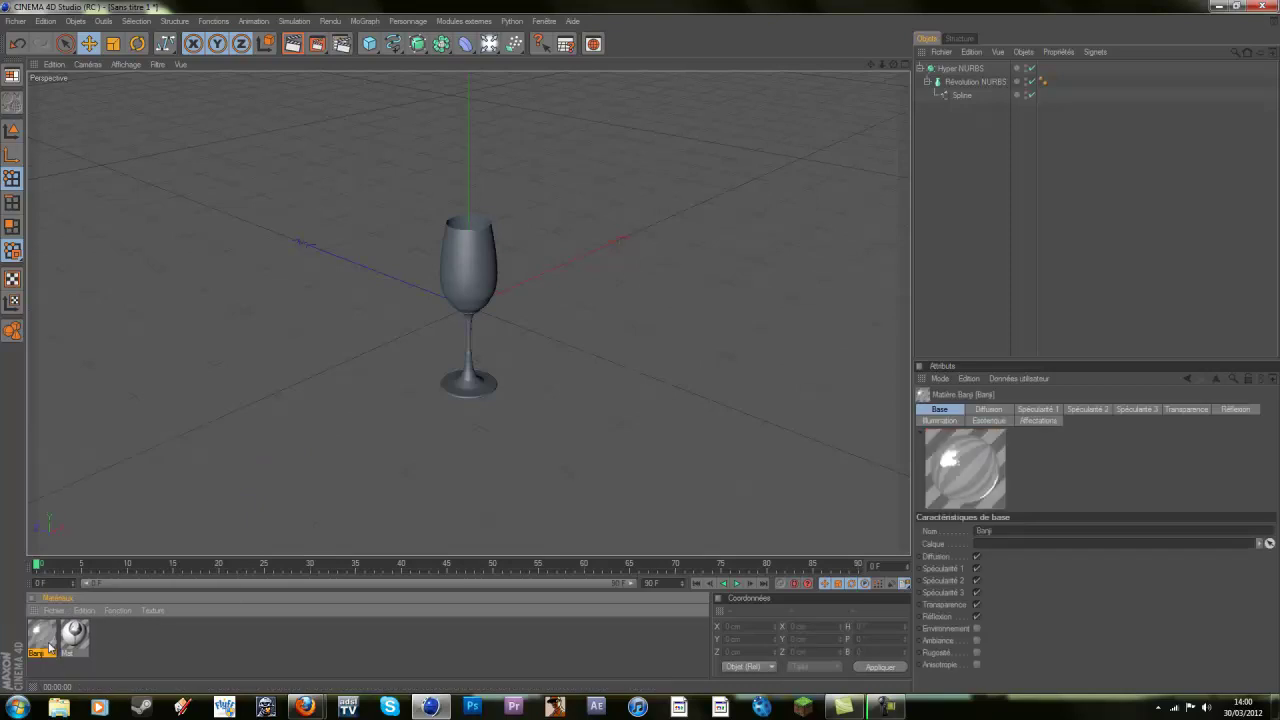
pyautogui.moveTo(43, 640); pyautogui.dragTo(449, 295)
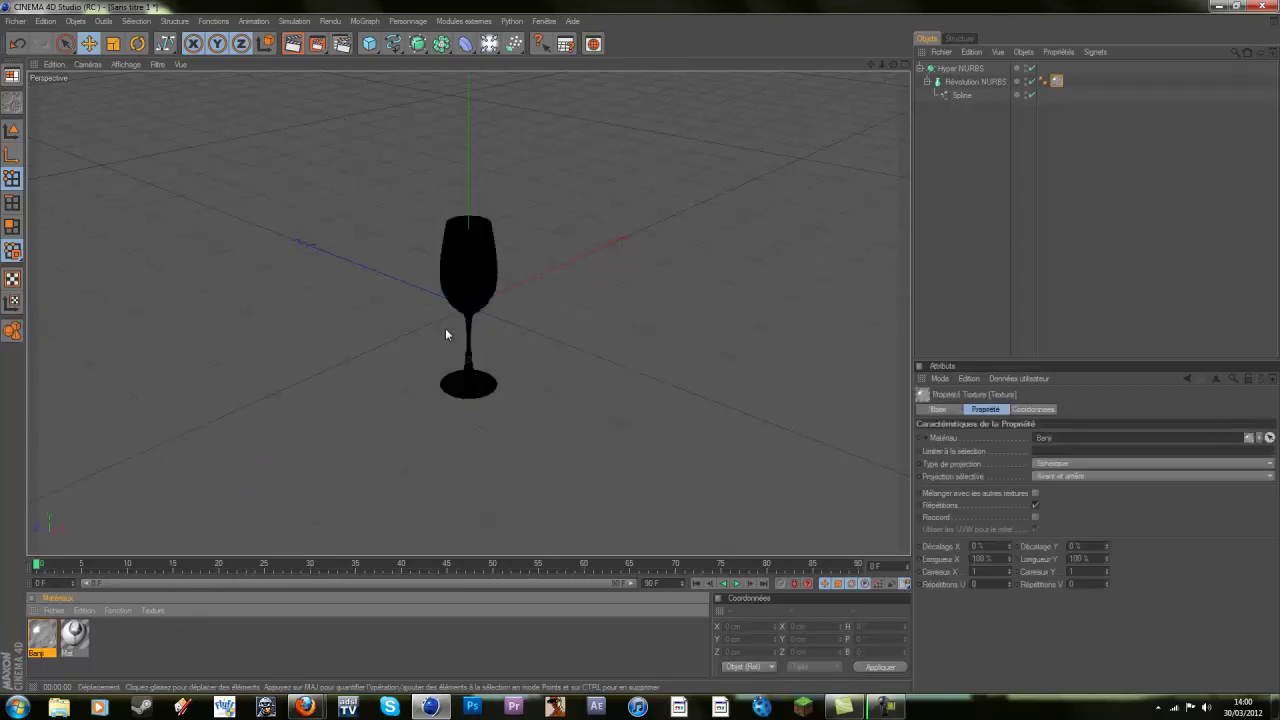
# - Add a cylinder and shape it into a flat tabletop beneath the glass, about 457 cm in radius, 25.8 cm high, at about Y -132 cm
pyautogui.keyDown('alt'); pyautogui.moveTo(884, 104); pyautogui.dragTo(643, 351); pyautogui.keyUp('alt')
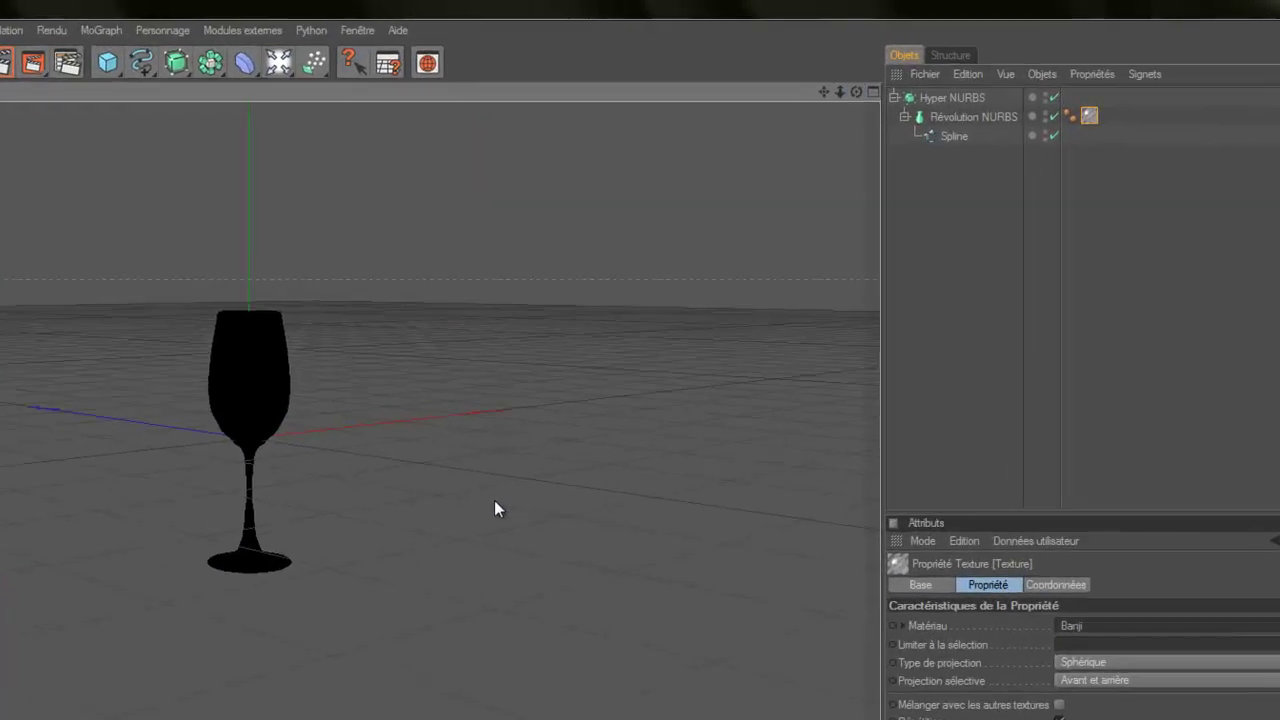
pyautogui.click(68, 73)
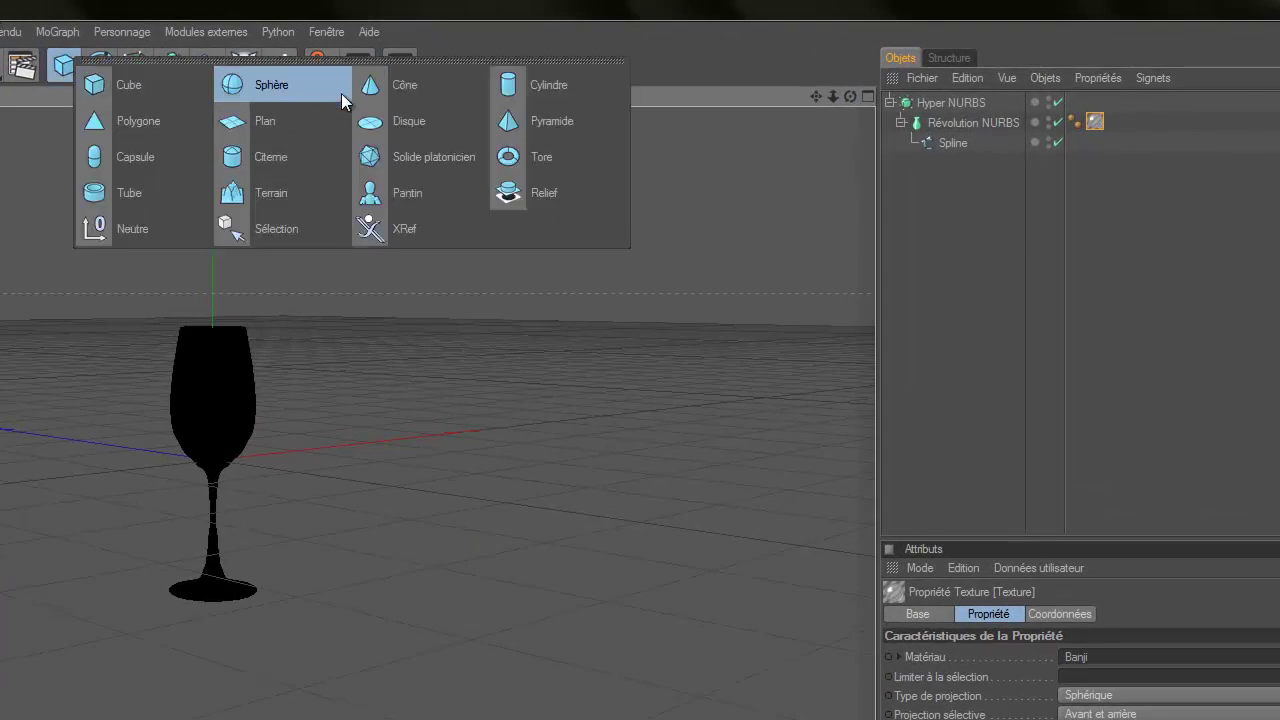
pyautogui.click(511, 95)
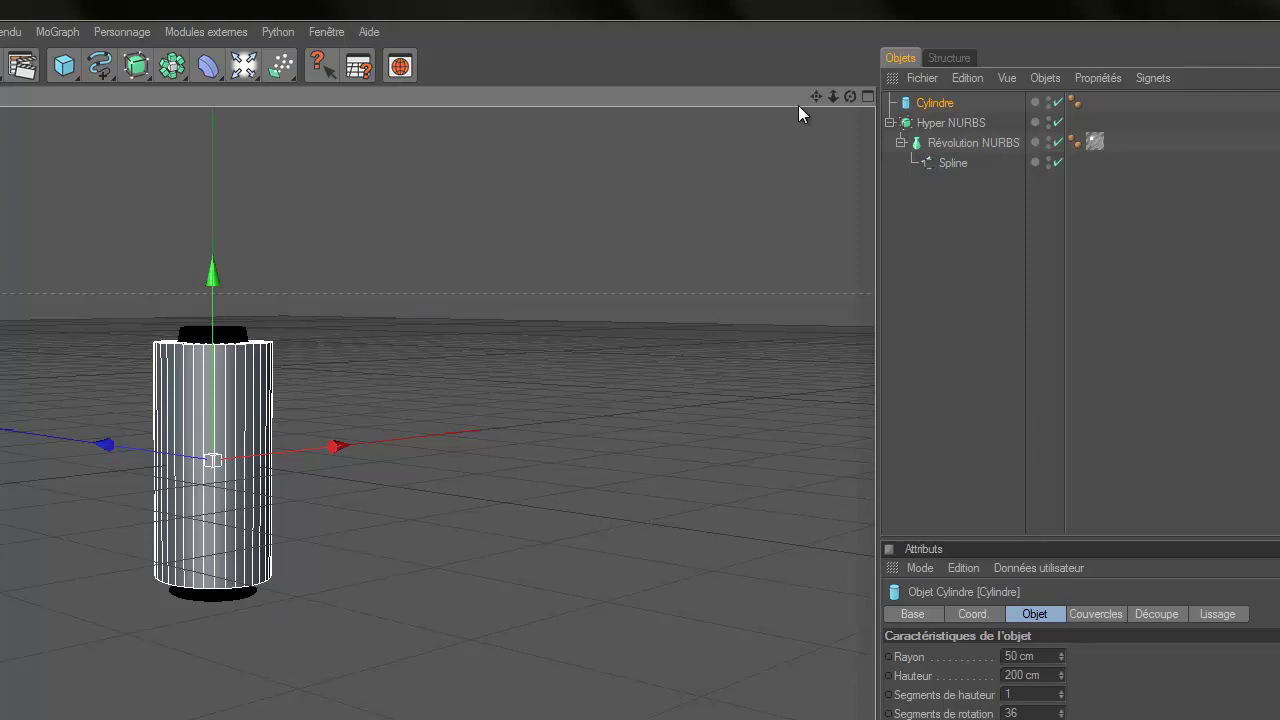
pyautogui.moveTo(856, 94); pyautogui.dragTo(470, 519)
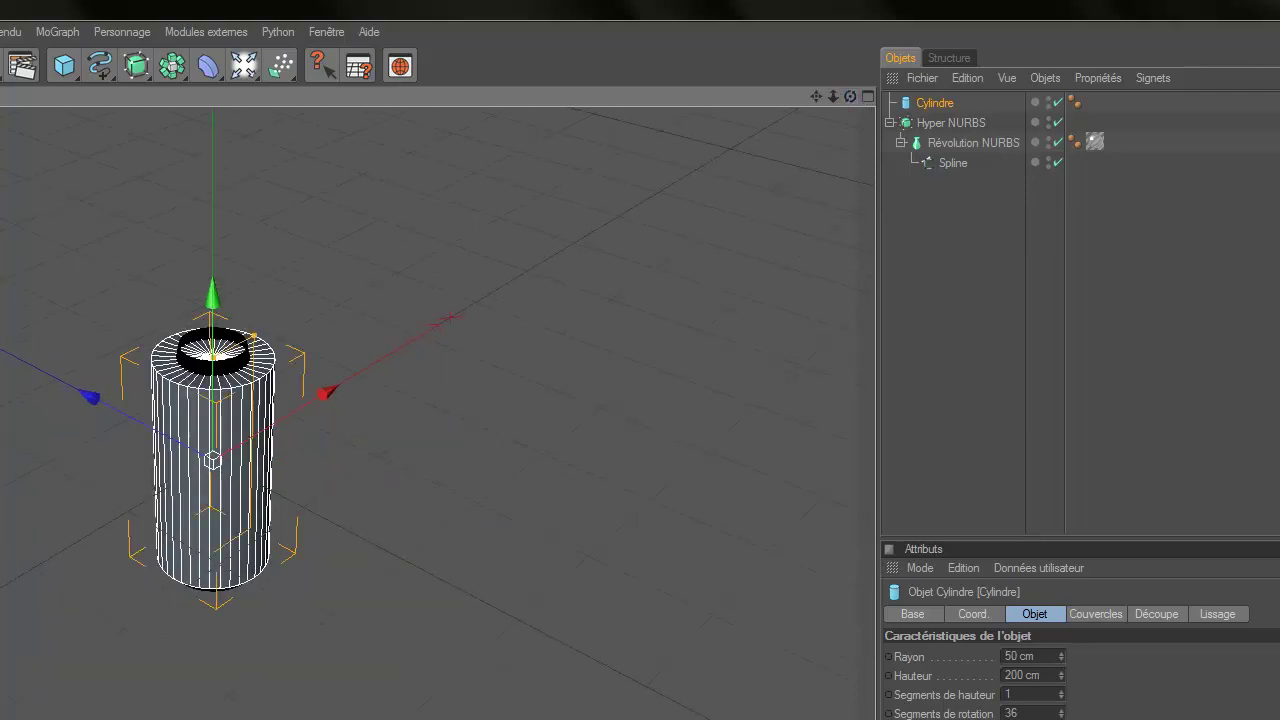
pyautogui.moveTo(224, 358); pyautogui.dragTo(470, 522)
pyautogui.moveTo(258, 425); pyautogui.dragTo(157, 494)
pyautogui.moveTo(470, 523); pyautogui.dragTo(475, 524)
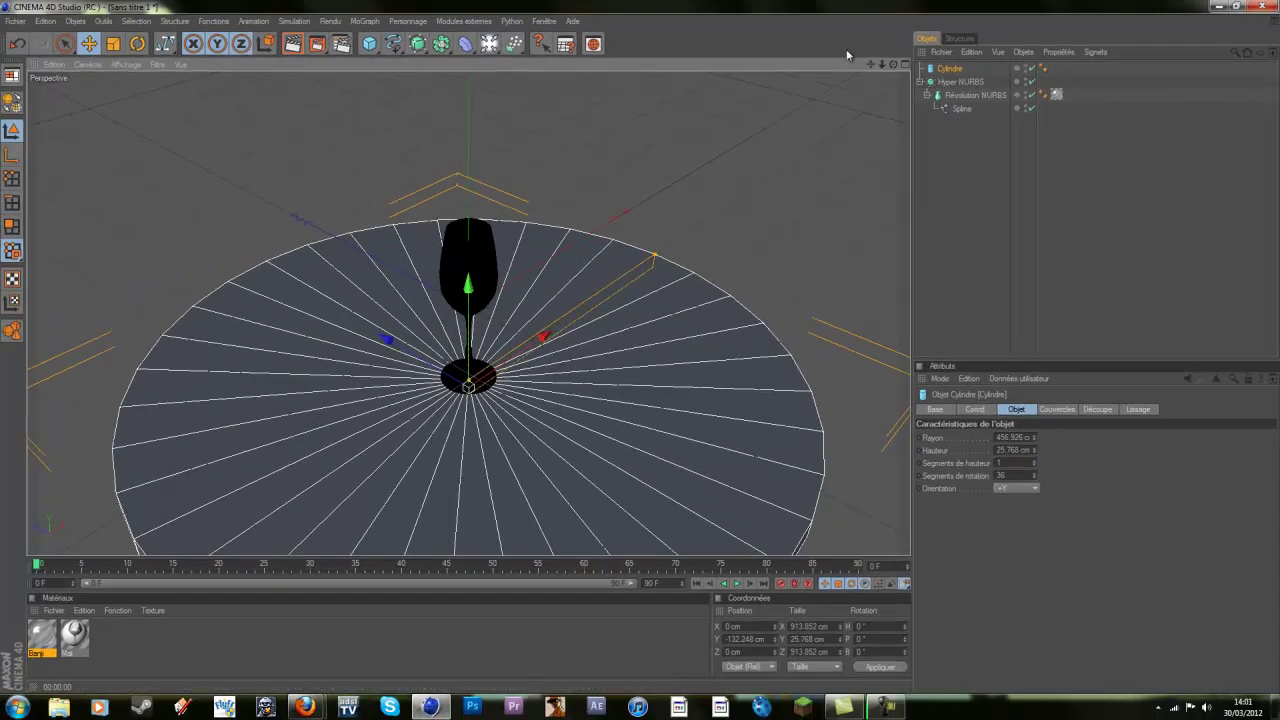
# - Add an Omni light above and in front of the glass at about Y 202 cm, Z -239 cm, and render the view
pyautogui.moveTo(893, 64); pyautogui.dragTo(893, 120)
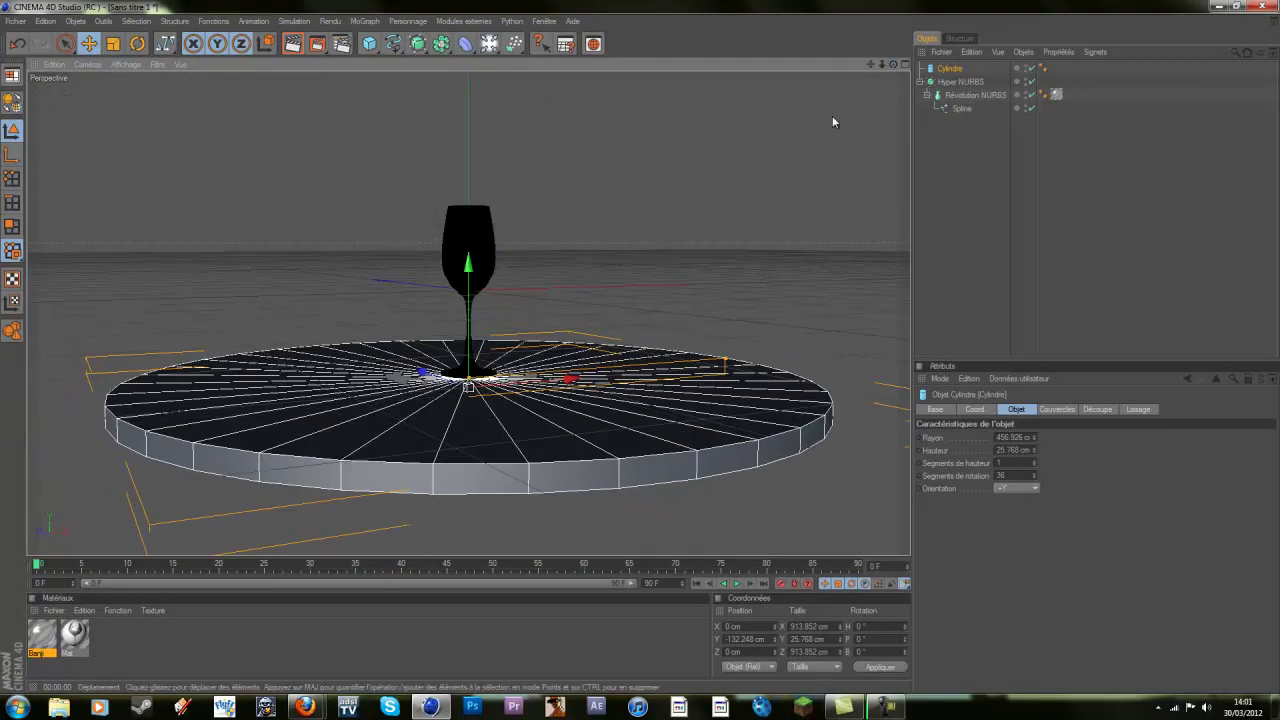
pyautogui.click(489, 44)
pyautogui.moveTo(480, 188); pyautogui.dragTo(670, 365)
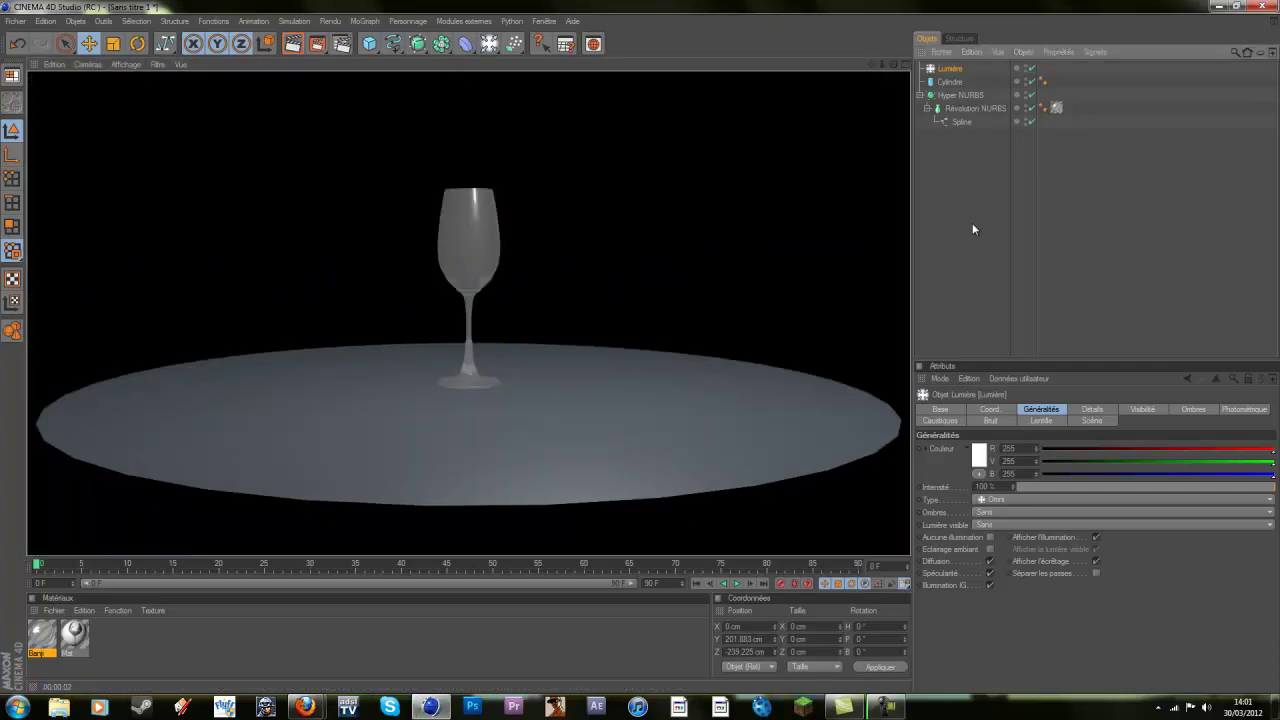
pyautogui.click(972, 229)
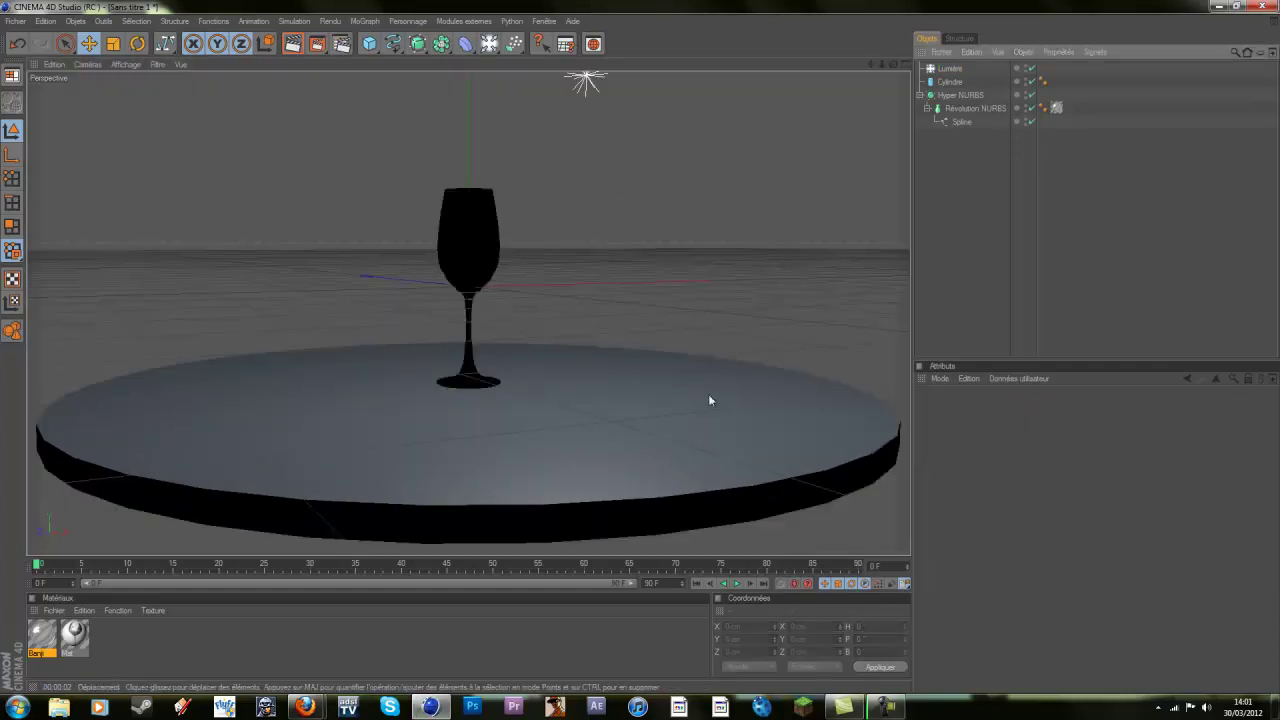
# - Raise the tabletop cylinder's rotation segments to 424
pyautogui.click(950, 81)
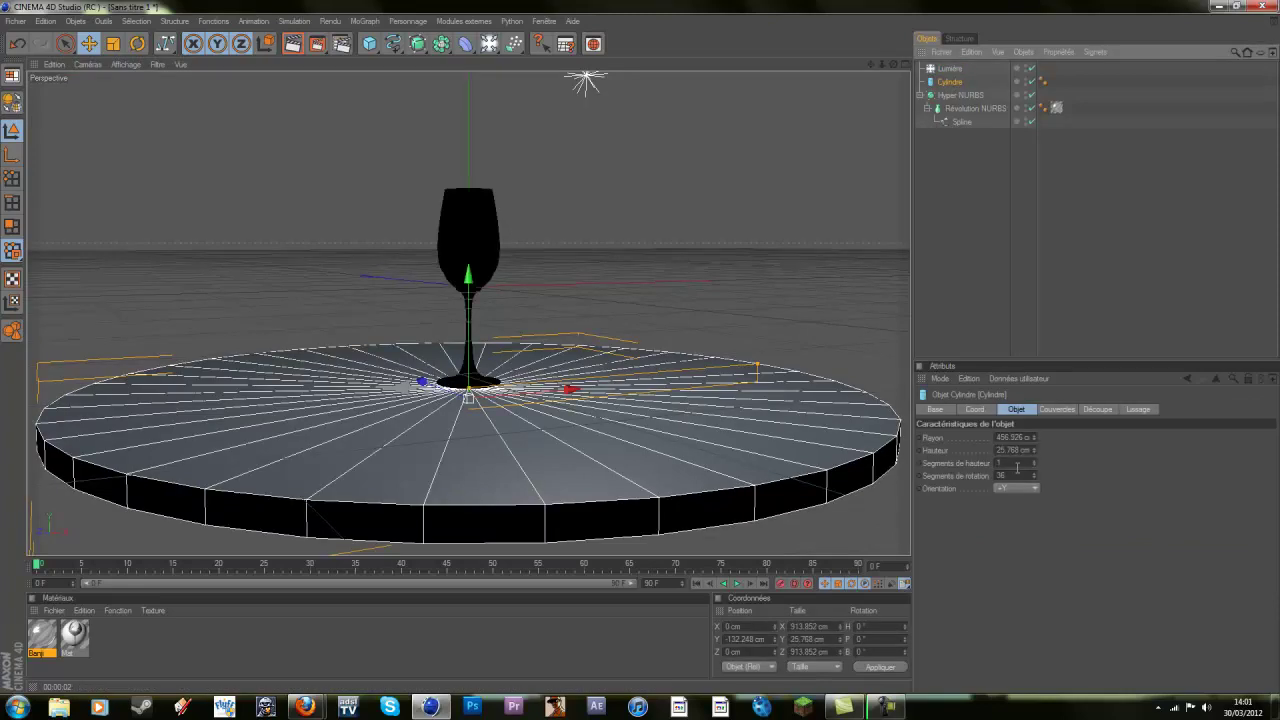
pyautogui.moveTo(1034, 476); pyautogui.dragTo(893, 476)
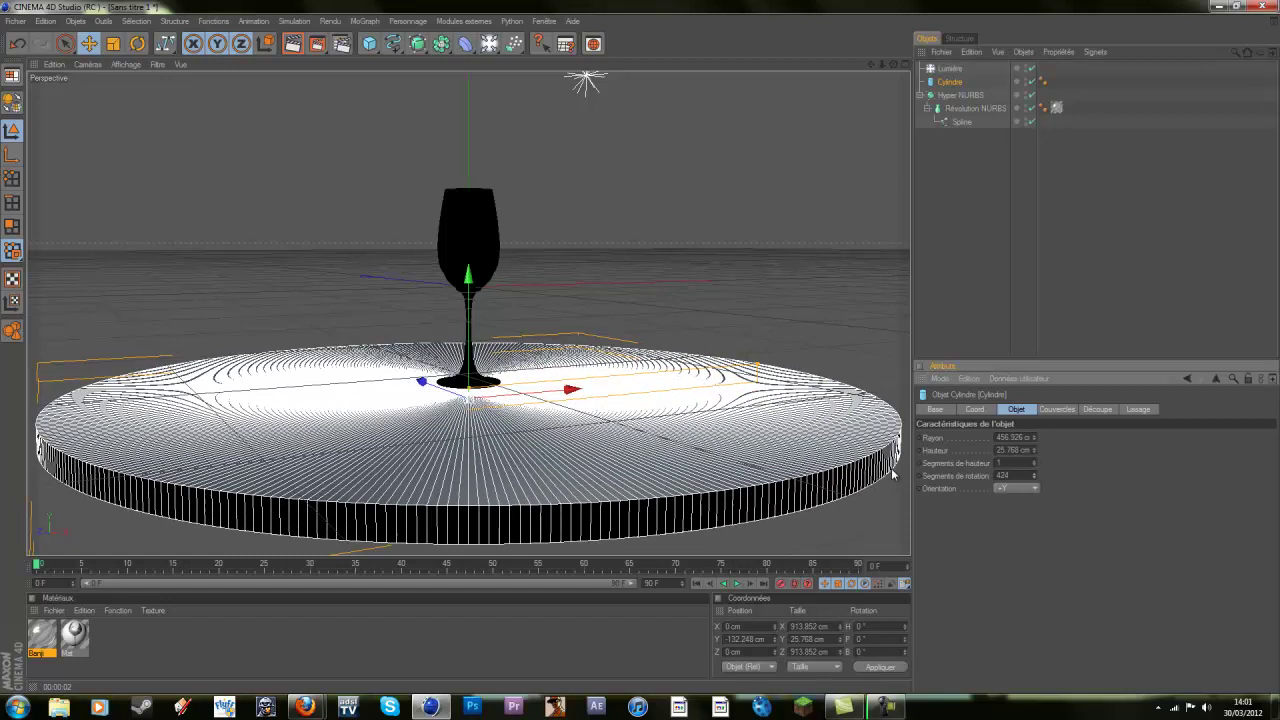
pyautogui.click(1063, 253)
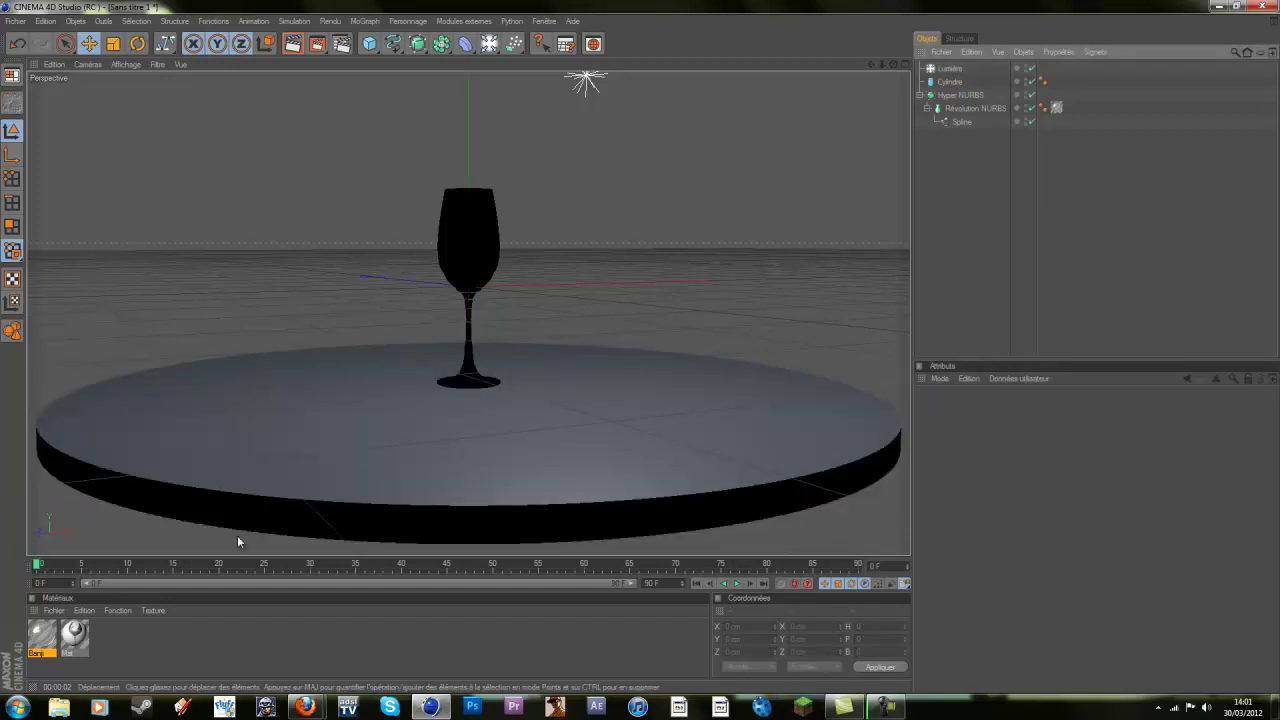
# - Create a new standard material and enable its Relief channel with a Brut texture
pyautogui.doubleClick(142, 655)
pyautogui.doubleClick(41, 634)
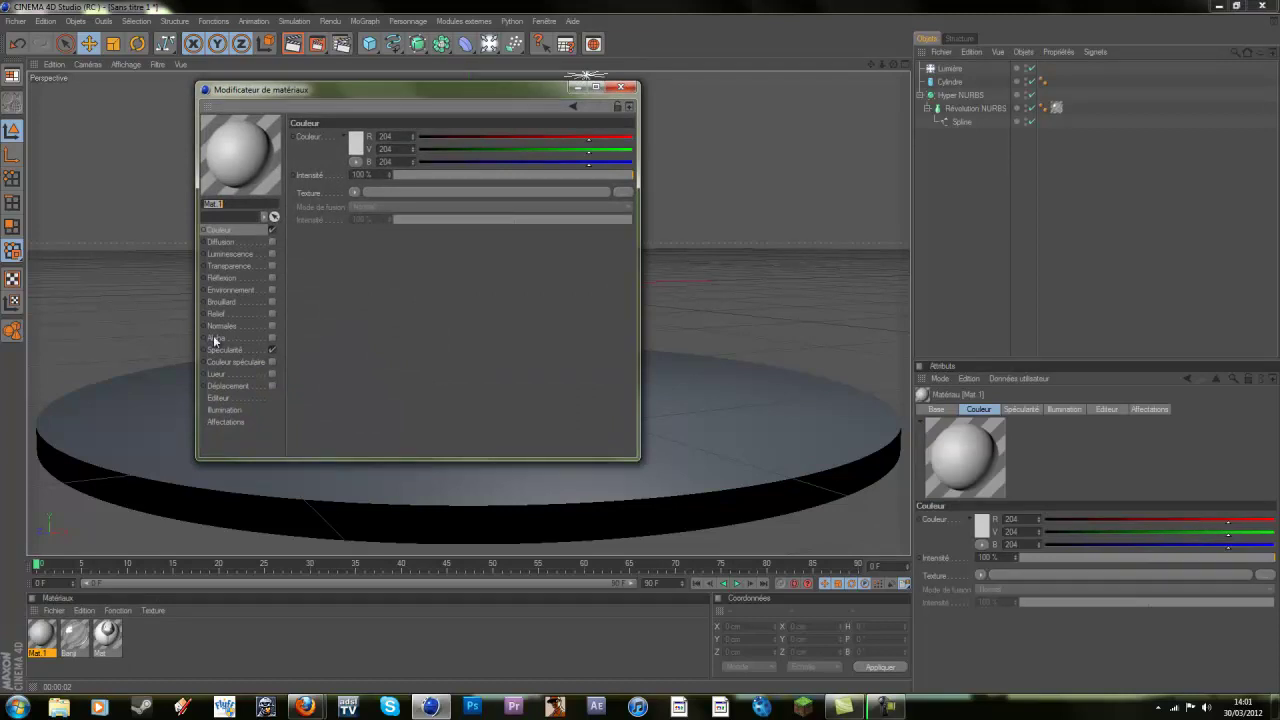
pyautogui.click(216, 314)
pyautogui.click(271, 313)
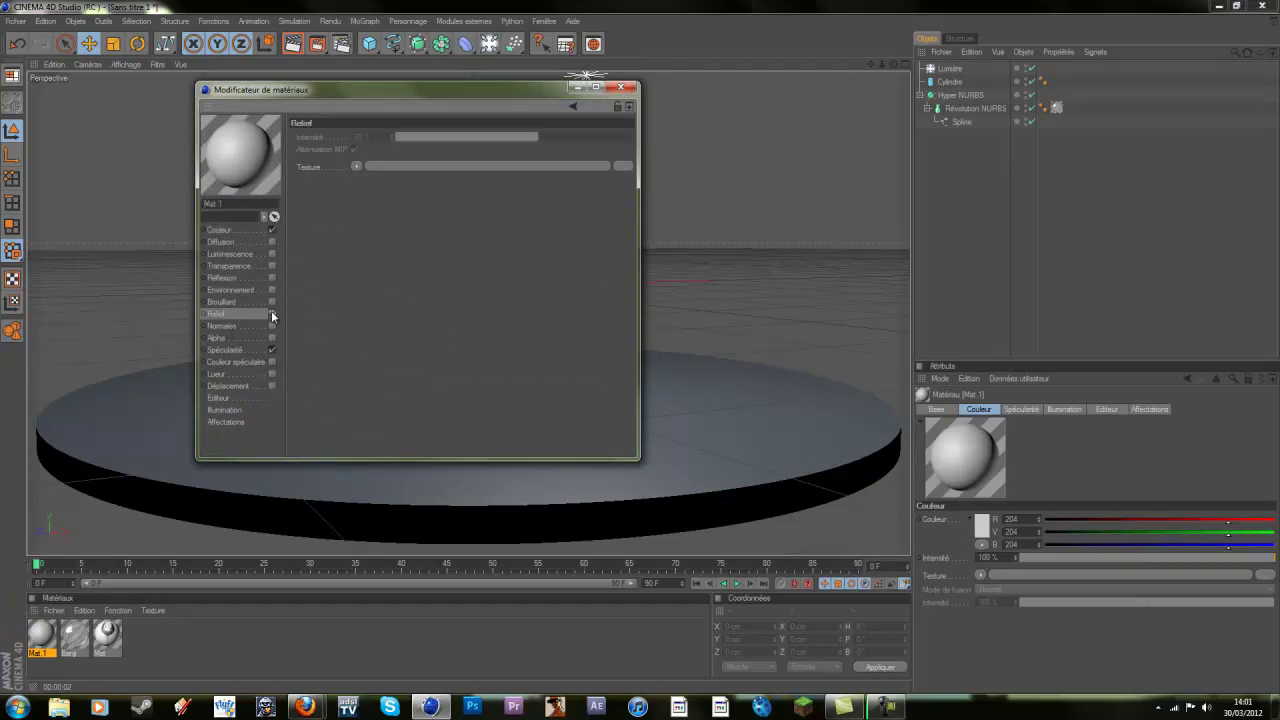
pyautogui.click(355, 167)
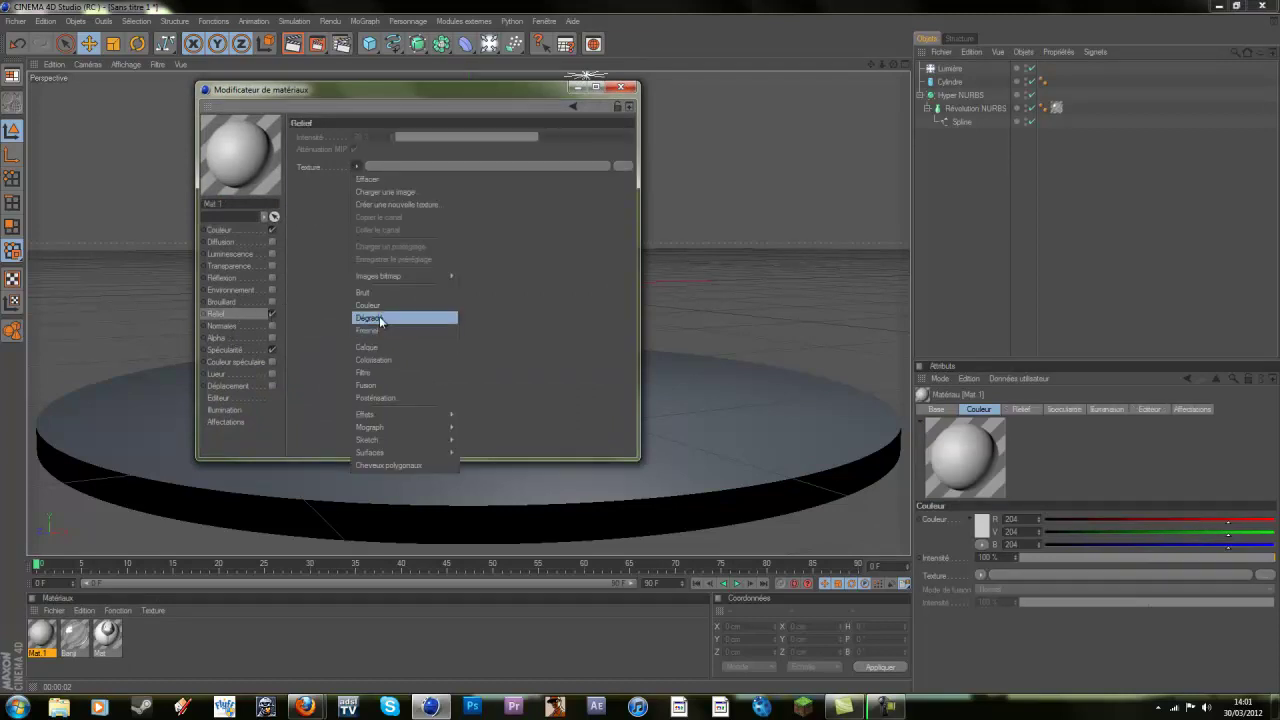
pyautogui.click(381, 293)
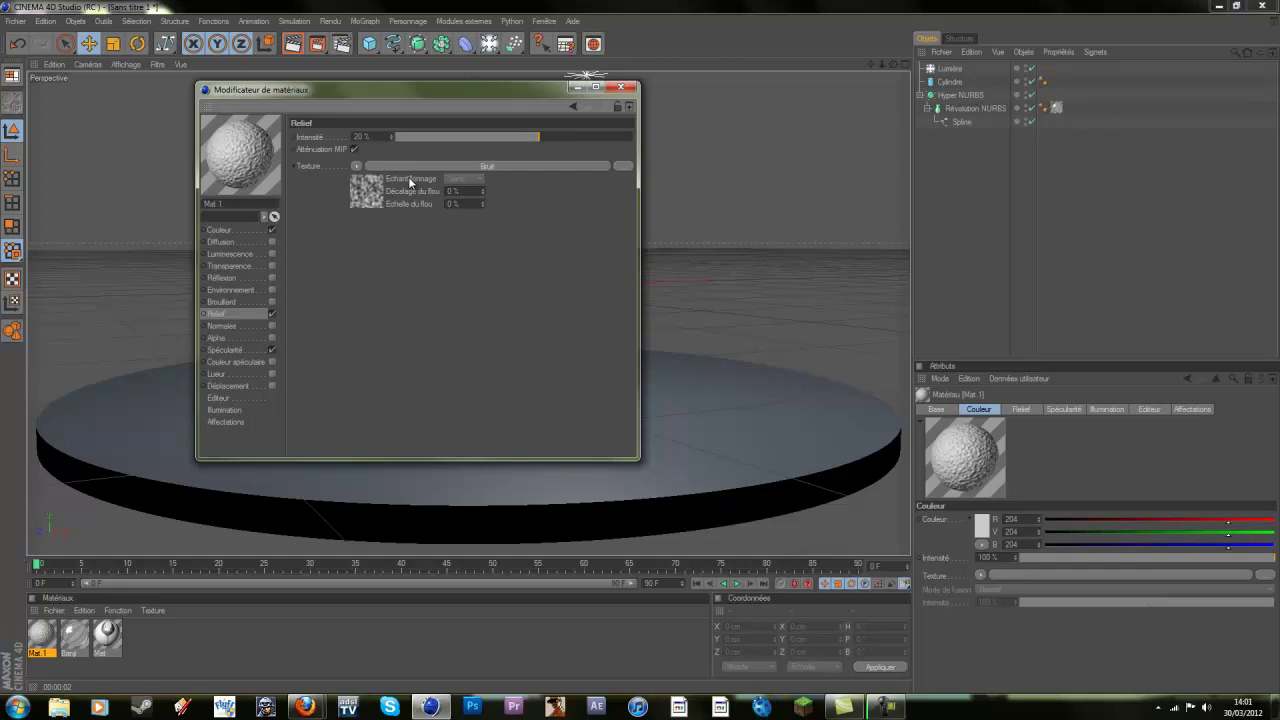
# - Try the relief noise with a global scale of 50 %, then 400 %, and a delta of 400 %
pyautogui.click(371, 166)
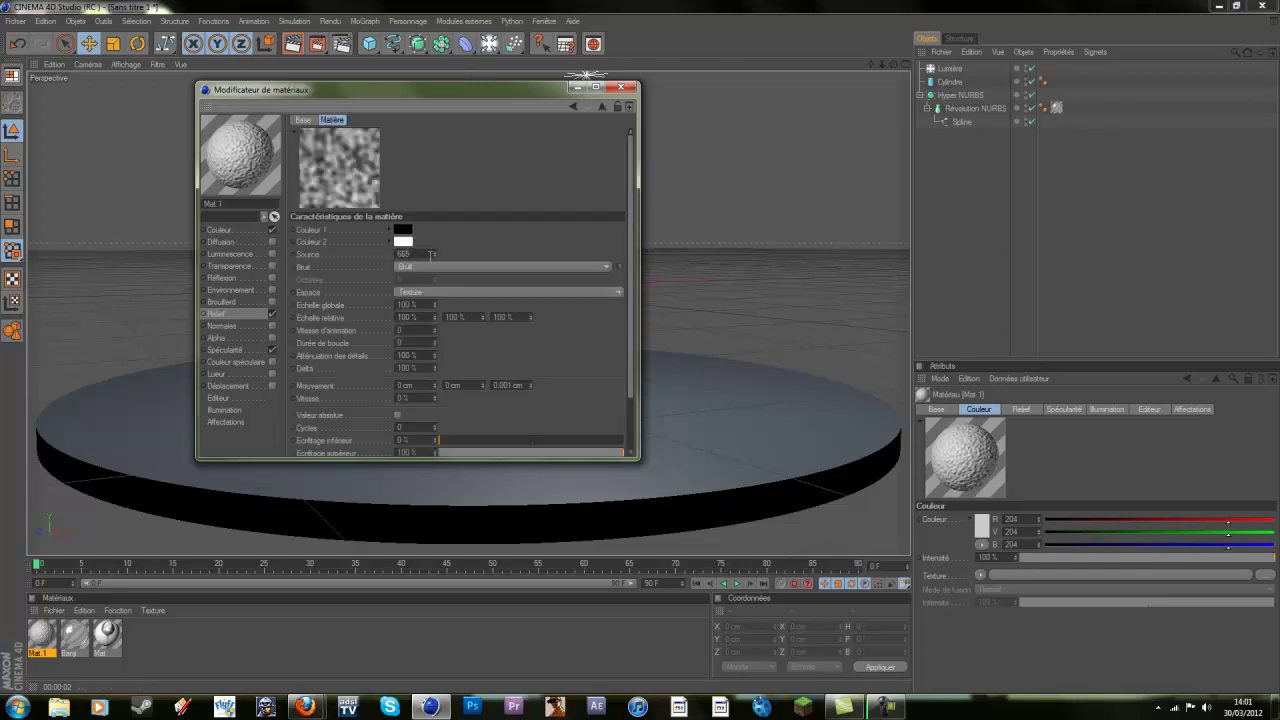
pyautogui.doubleClick(428, 303)
pyautogui.write('50')
pyautogui.press('Return')
pyautogui.doubleClick(420, 305)
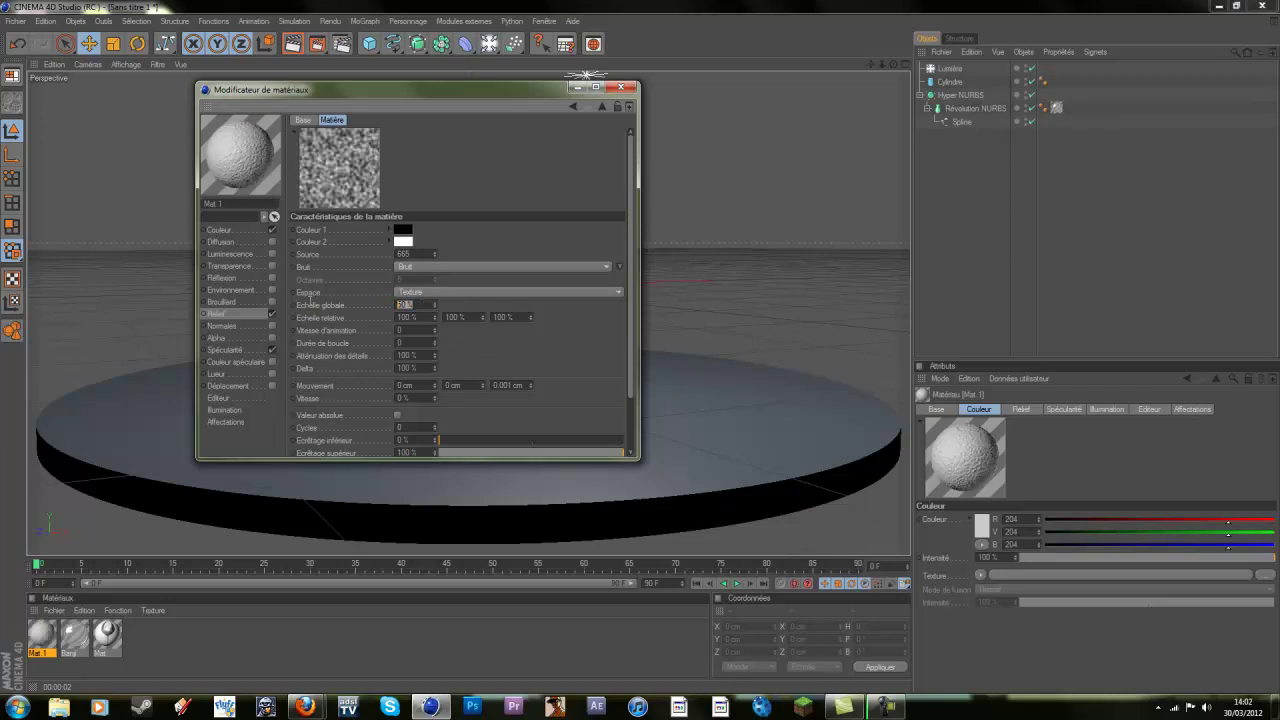
pyautogui.write('400')
pyautogui.press('Return')
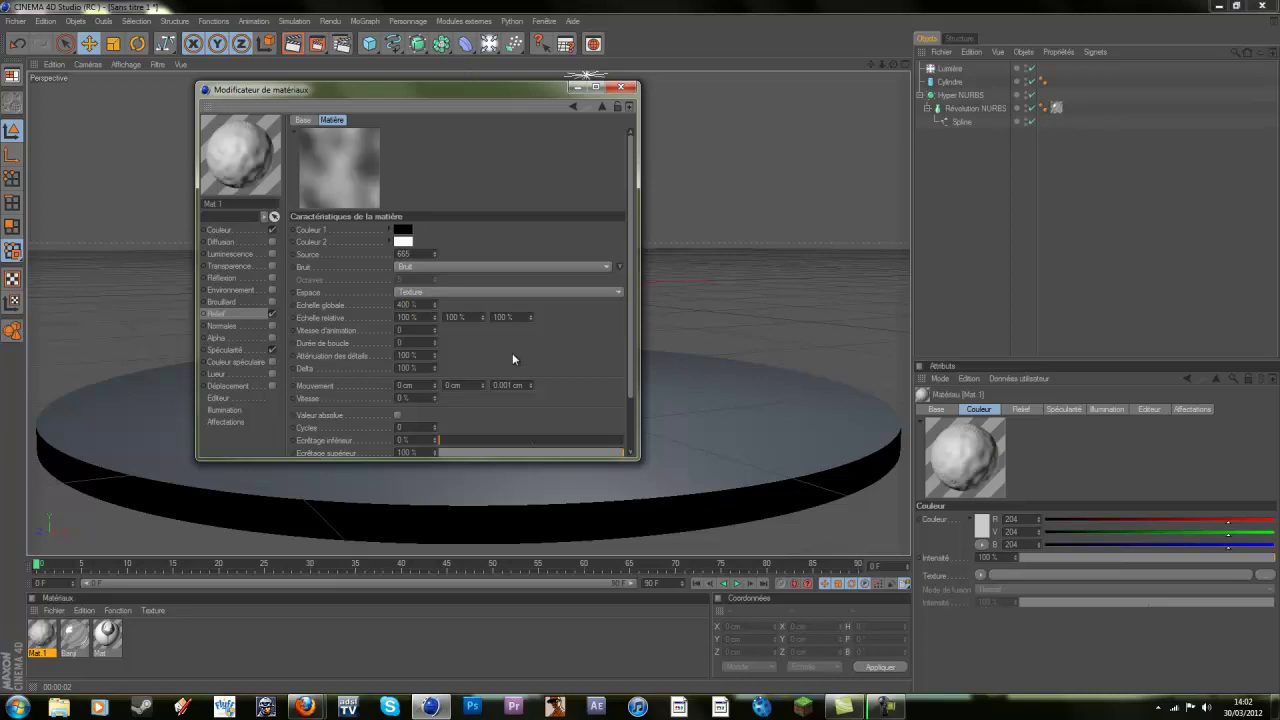
pyautogui.doubleClick(420, 367)
pyautogui.write('400')
pyautogui.press('Return')
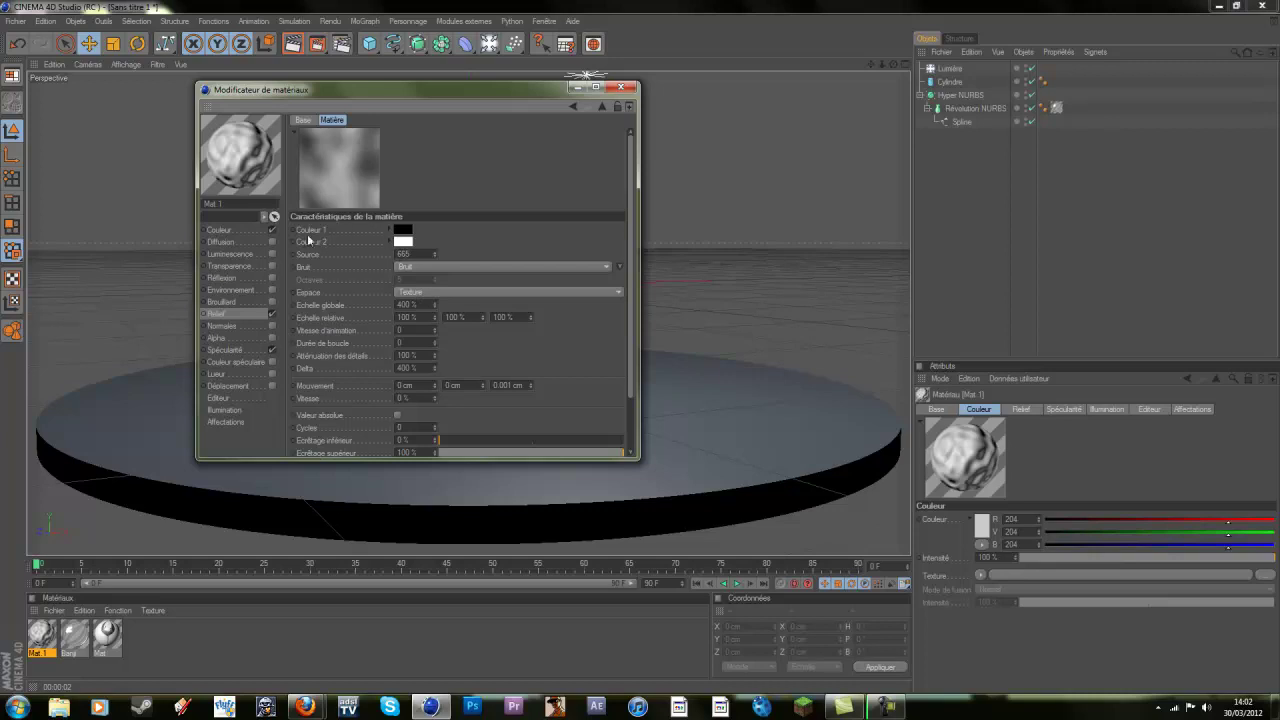
# - Choose Brut again as the Relief channel's texture and reopen its noise settings
pyautogui.click(252, 315)
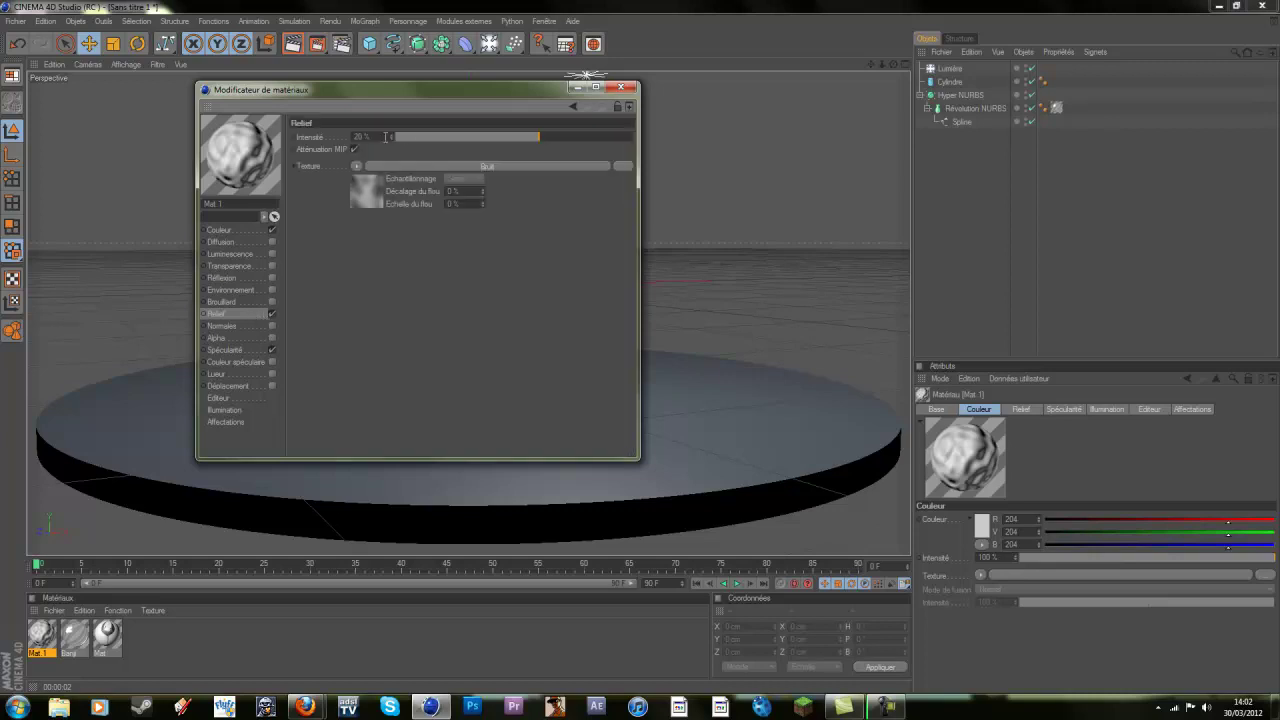
pyautogui.click(357, 166)
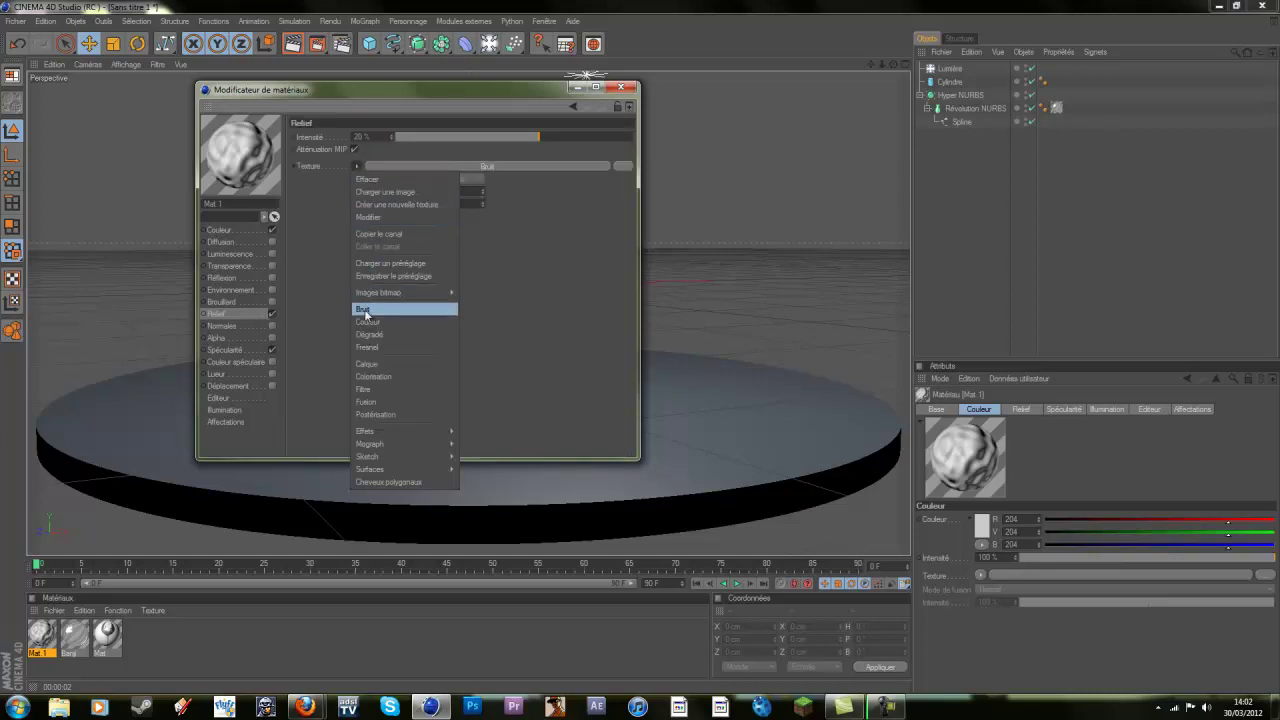
pyautogui.click(364, 311)
pyautogui.click(357, 166)
pyautogui.click(420, 200)
pyautogui.click(464, 166)
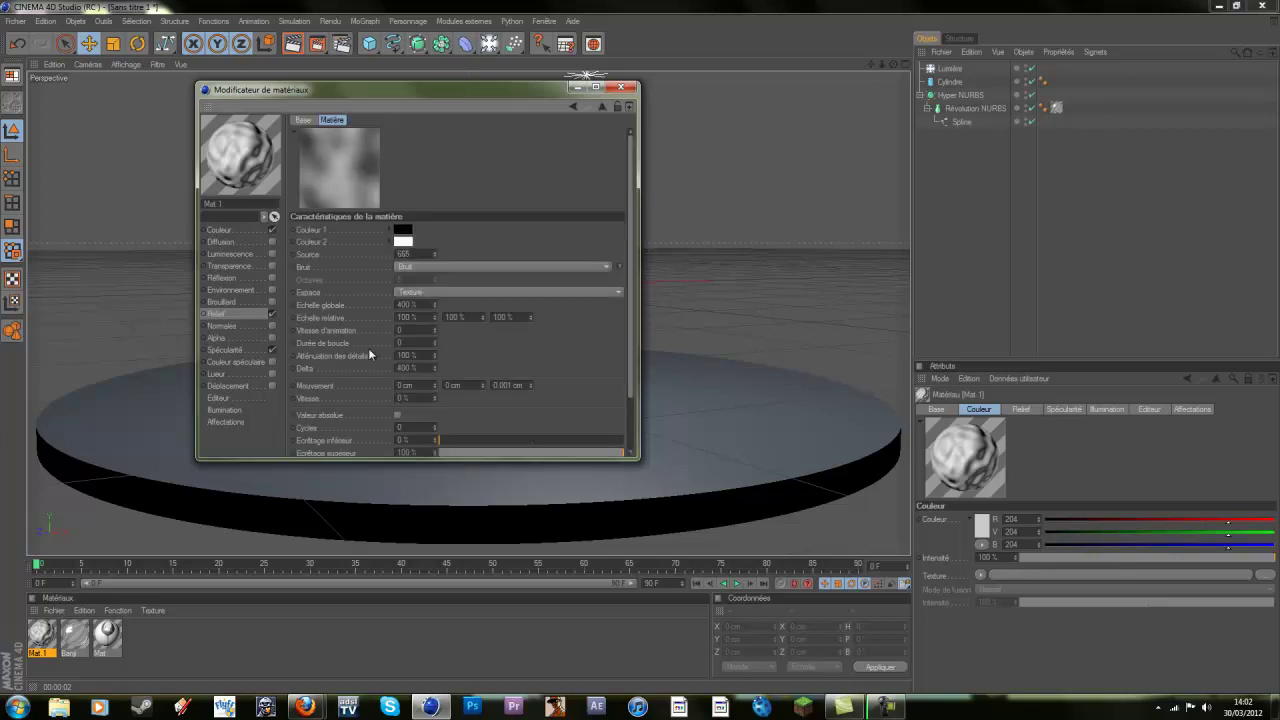
# - Set the relief noise's global scale to 60 % and its delta to 60 %
pyautogui.moveTo(433, 306); pyautogui.dragTo(379, 304)
pyautogui.write('60')
pyautogui.press('Return')
pyautogui.moveTo(421, 367); pyautogui.dragTo(366, 366)
pyautogui.write('60')
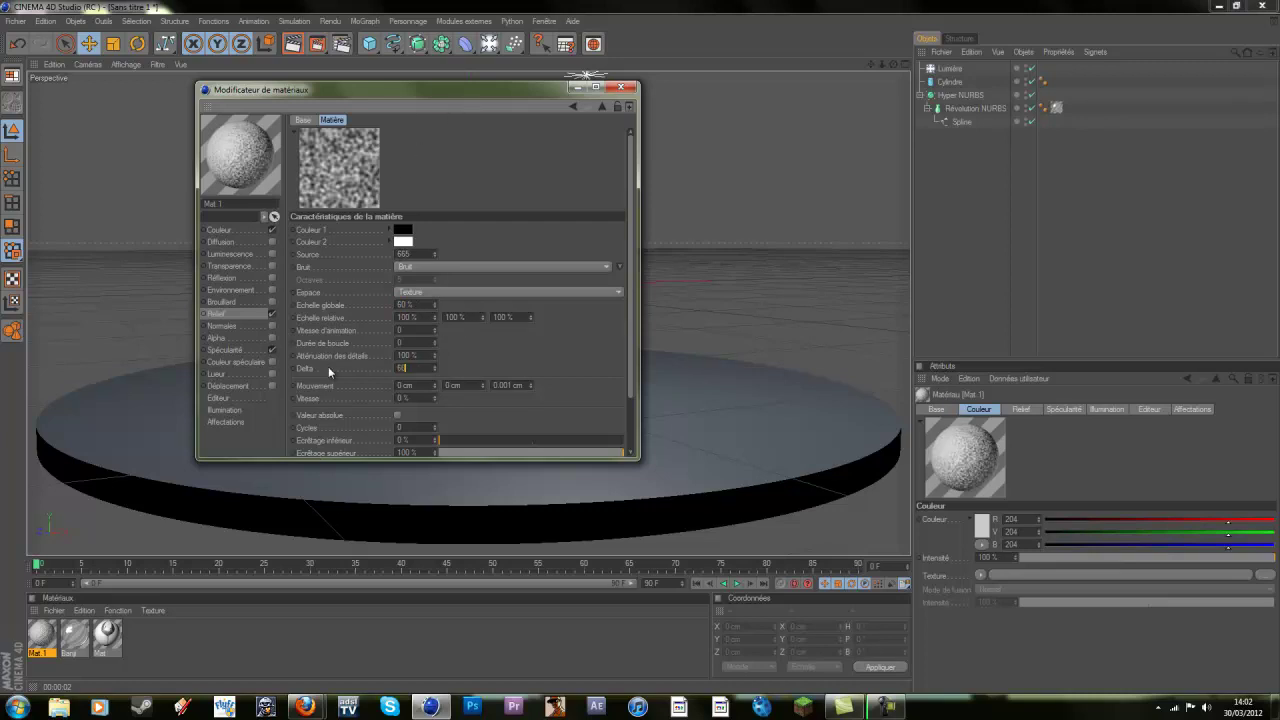
pyautogui.press('Return')
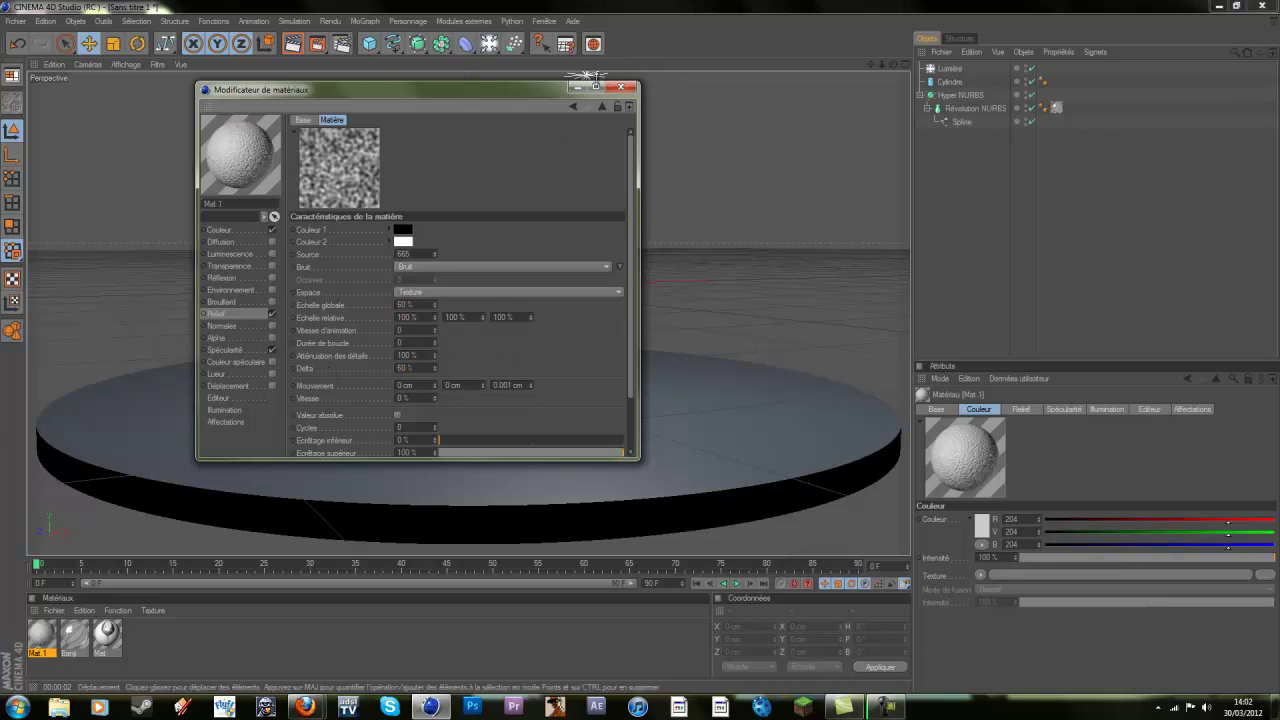
# - Minimise the material editor, apply the bumpy material to the tabletop cylinder, and render the view
pyautogui.click(577, 86)
pyautogui.moveTo(52, 636); pyautogui.dragTo(248, 475)
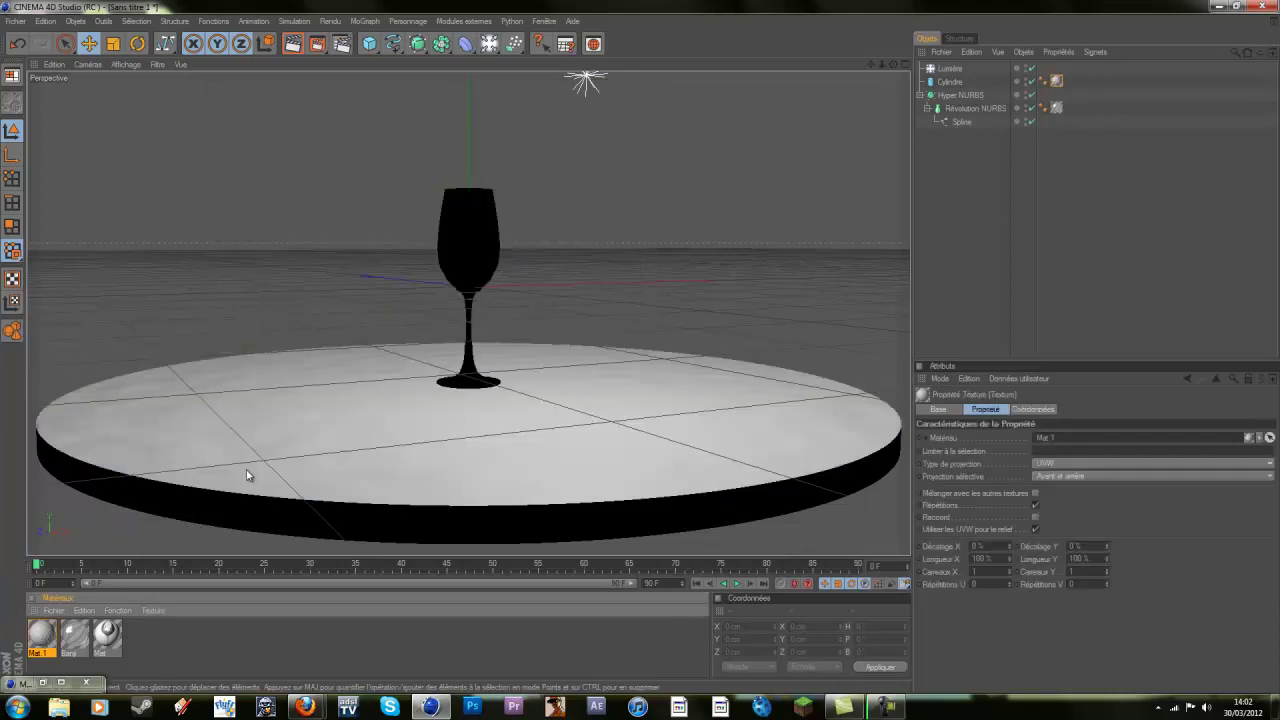
pyautogui.click(293, 45)
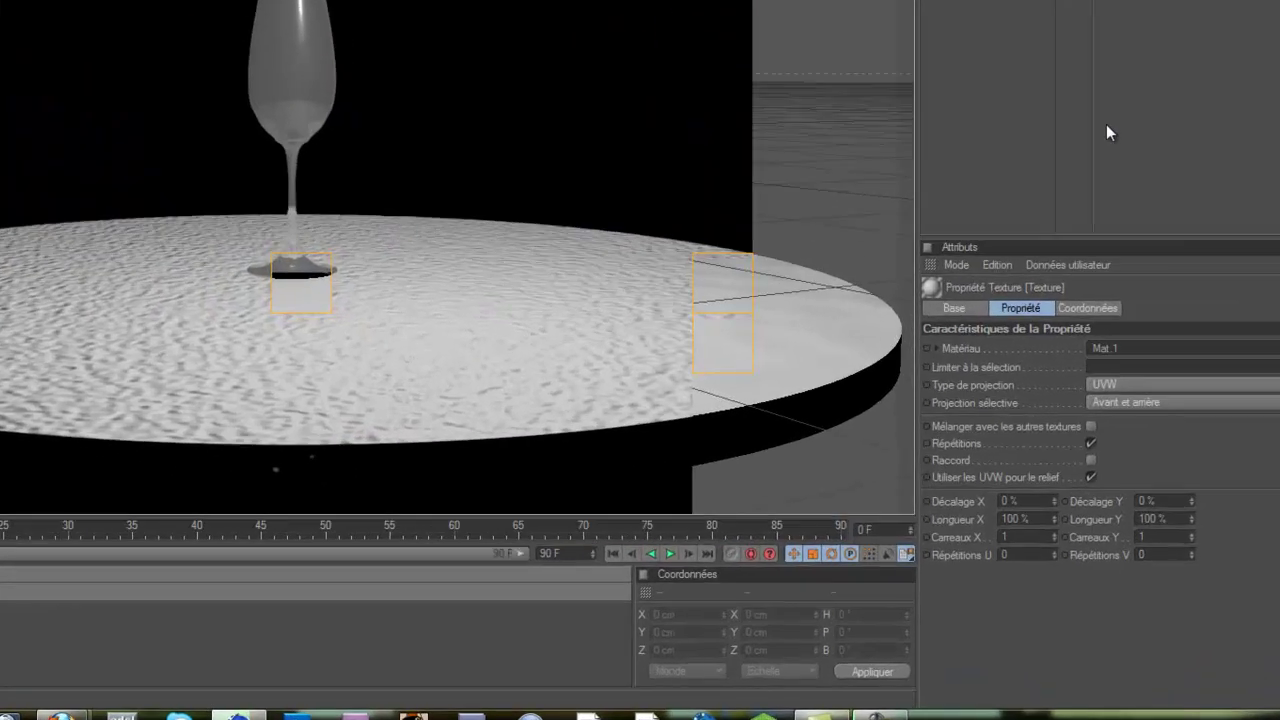
# - Set the light's shadows to soft shadow maps (Masques d'ombres, ombres diffuses)
pyautogui.click(1046, 280)
pyautogui.click(1276, 288)
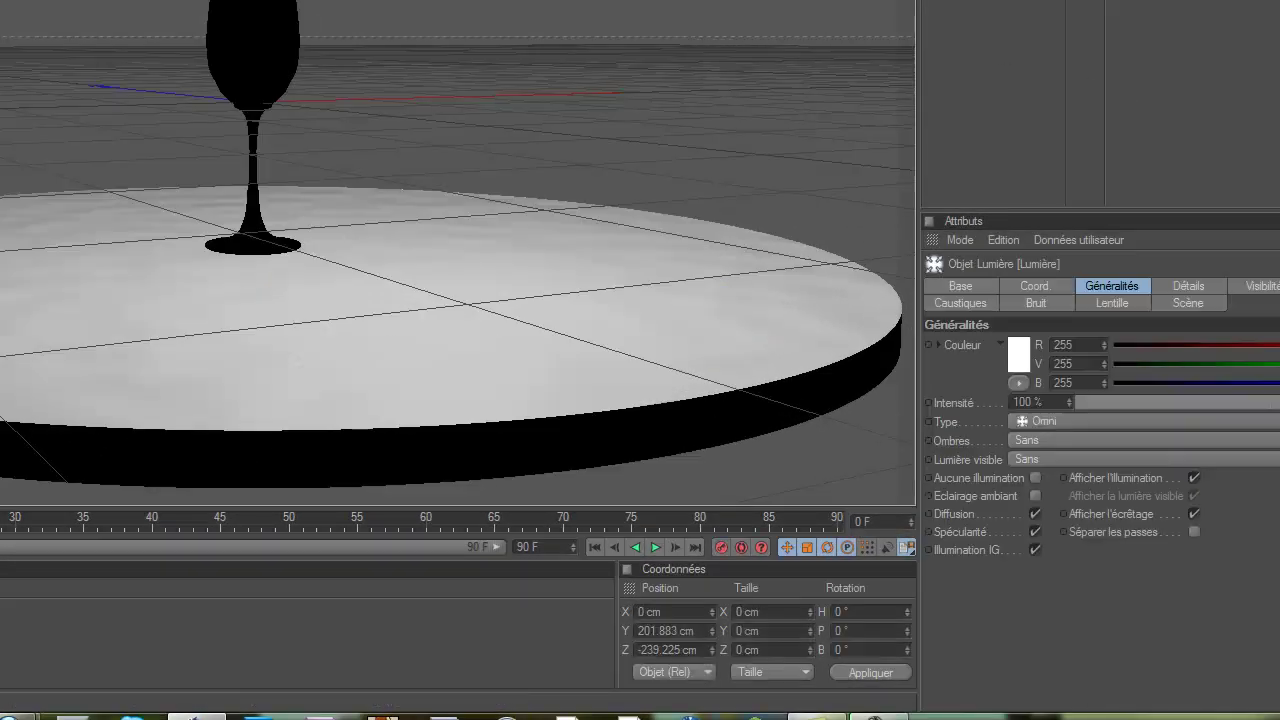
pyautogui.click(1278, 286)
pyautogui.click(1063, 347)
pyautogui.click(1079, 385)
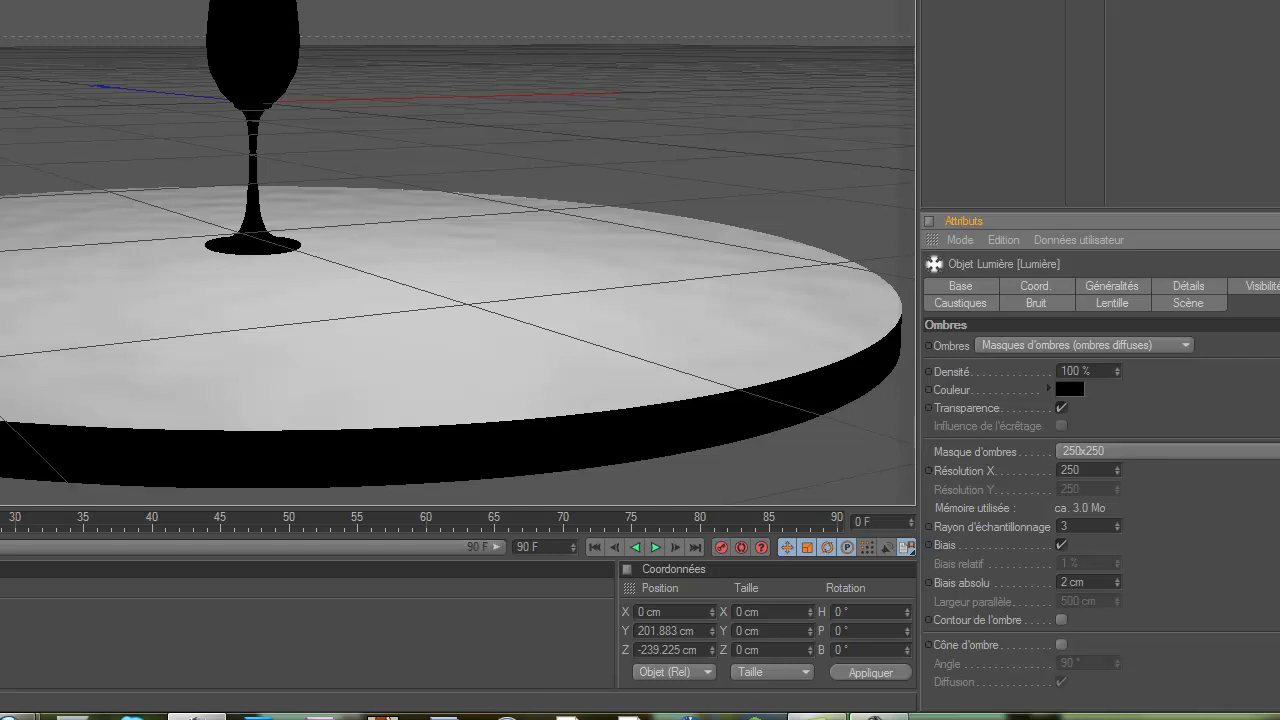
# - Load the HDRI 009 material from the content browser's HDRI presets into the scene and put the browser away
pyautogui.hotkey('shift', 'F8')
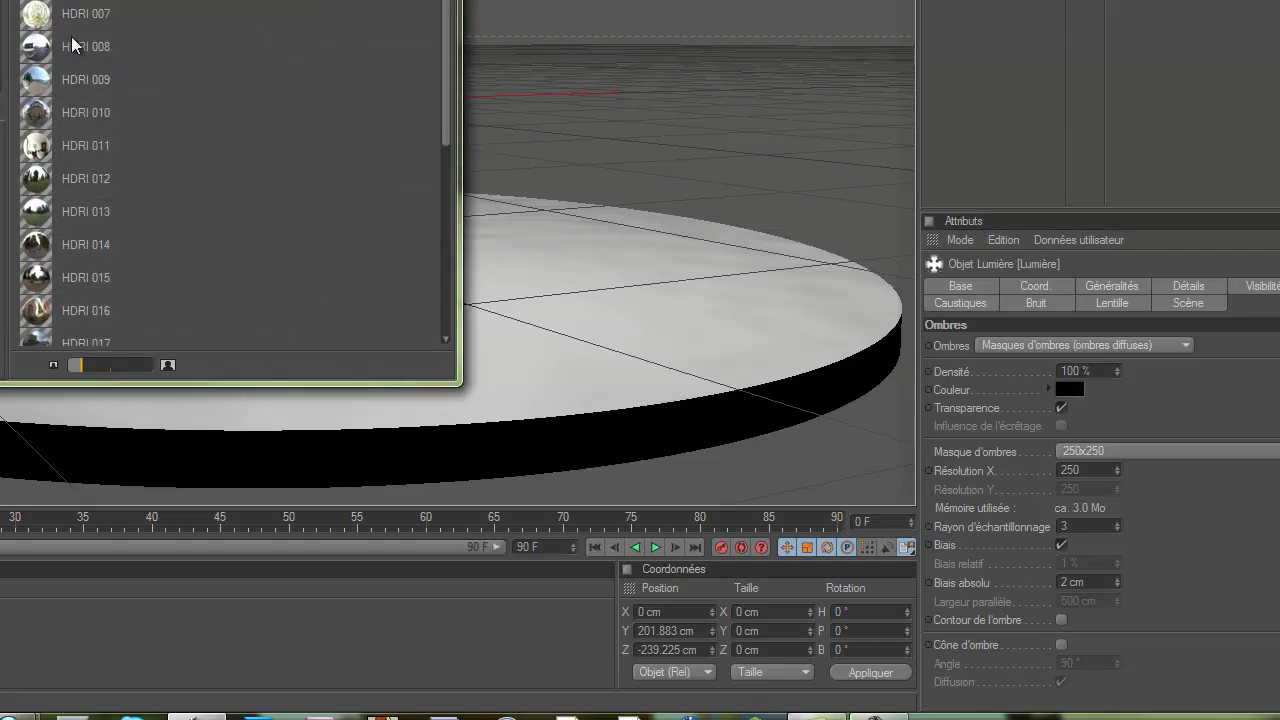
pyautogui.click(71, 55)
pyautogui.click(64, 75)
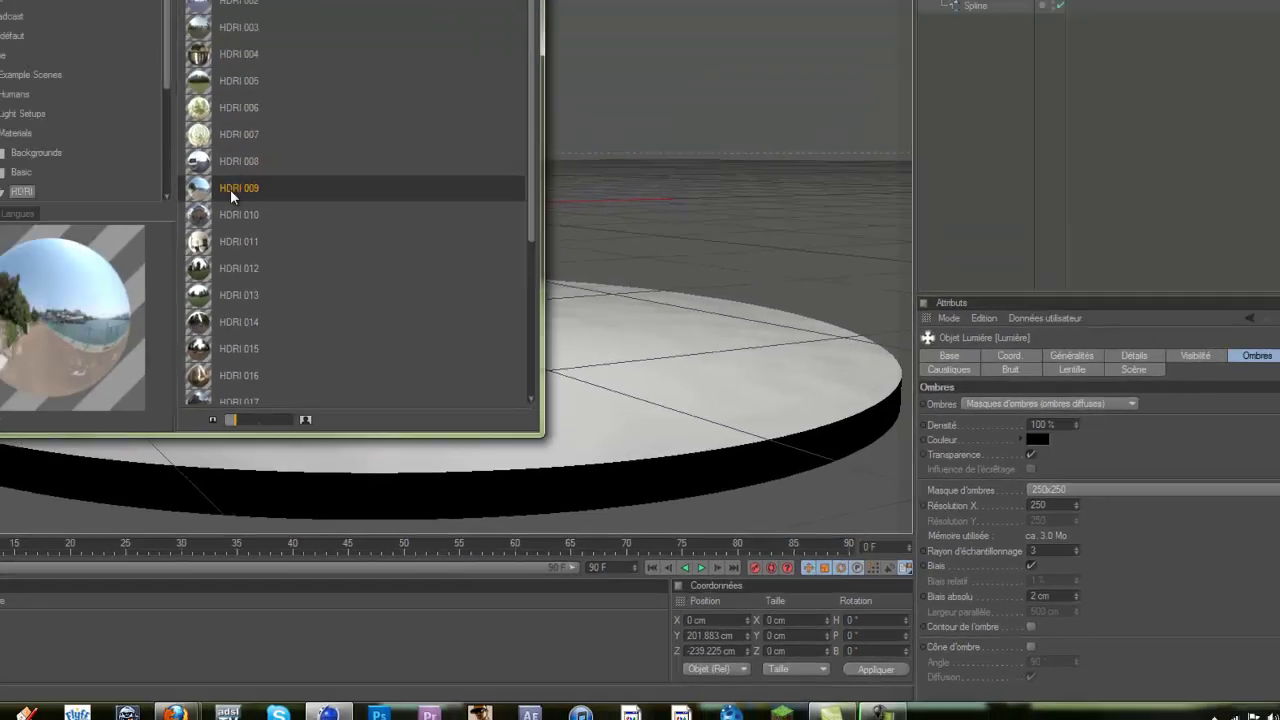
pyautogui.doubleClick(90, 79)
pyautogui.click(590, 48)
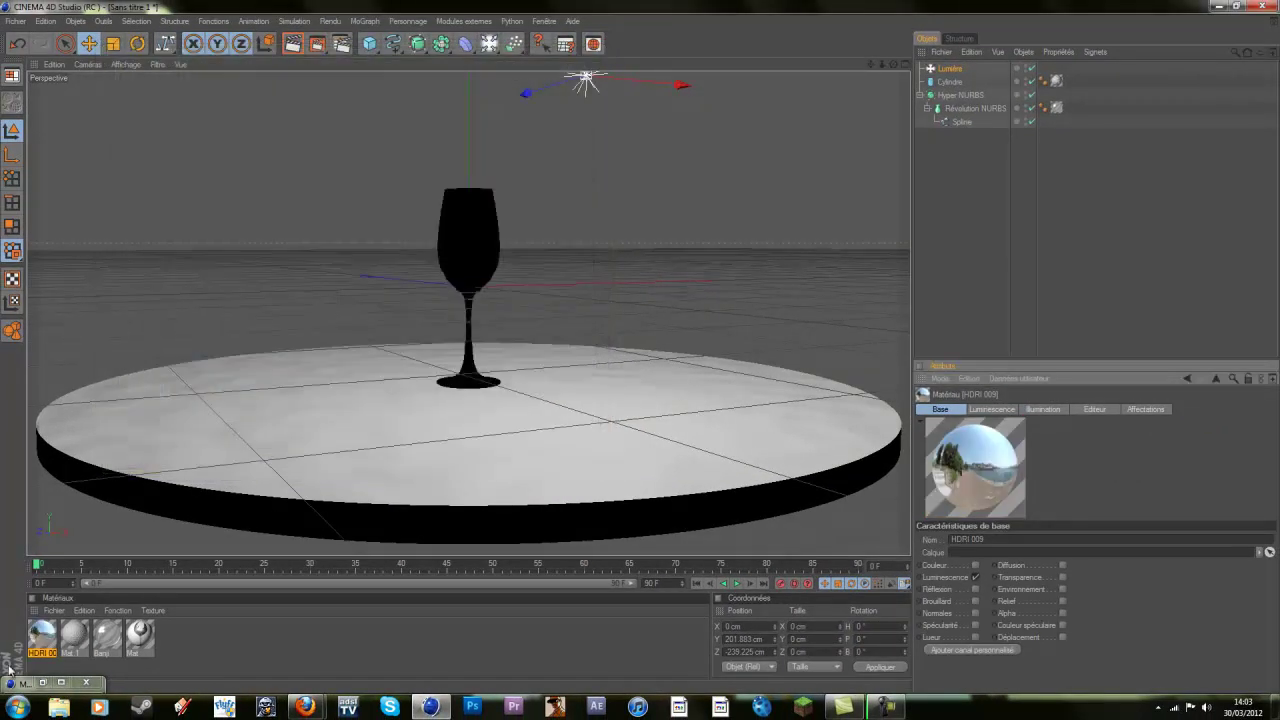
# - Add a Sky (Ciel) object with the HDRI 009 material applied and render the view
pyautogui.click(489, 44)
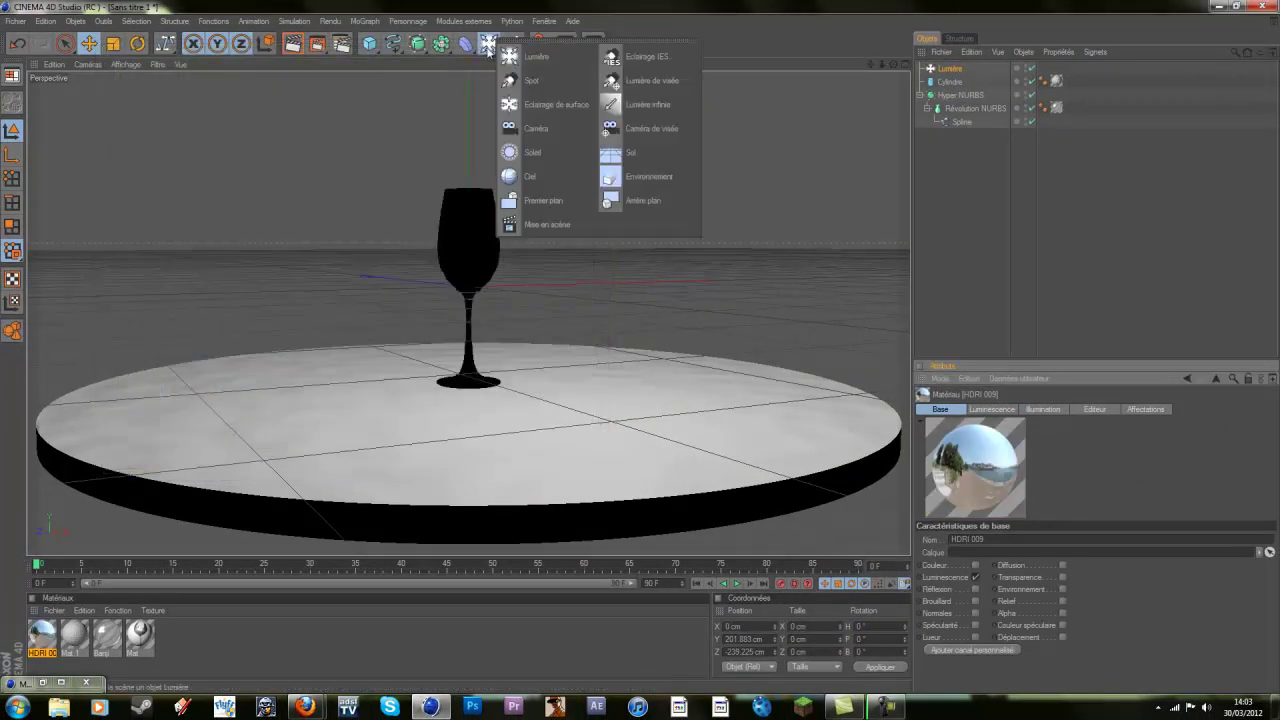
pyautogui.click(578, 177)
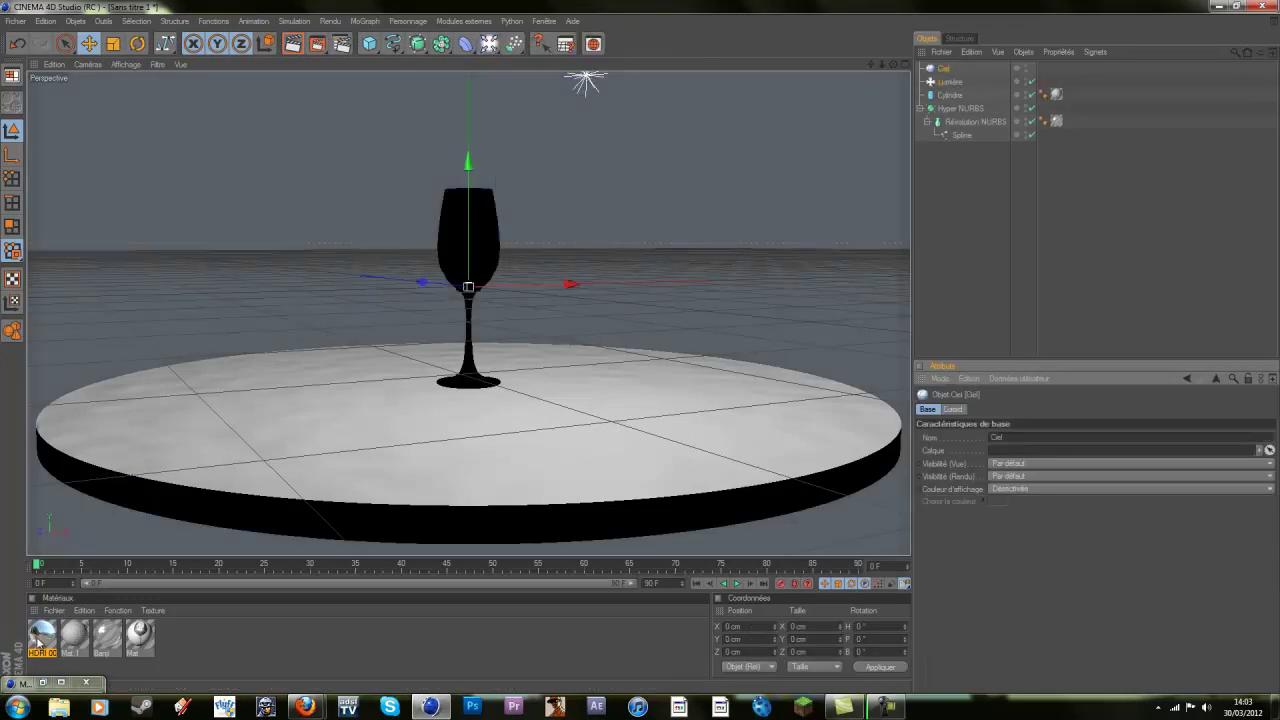
pyautogui.moveTo(884, 177); pyautogui.dragTo(945, 70)
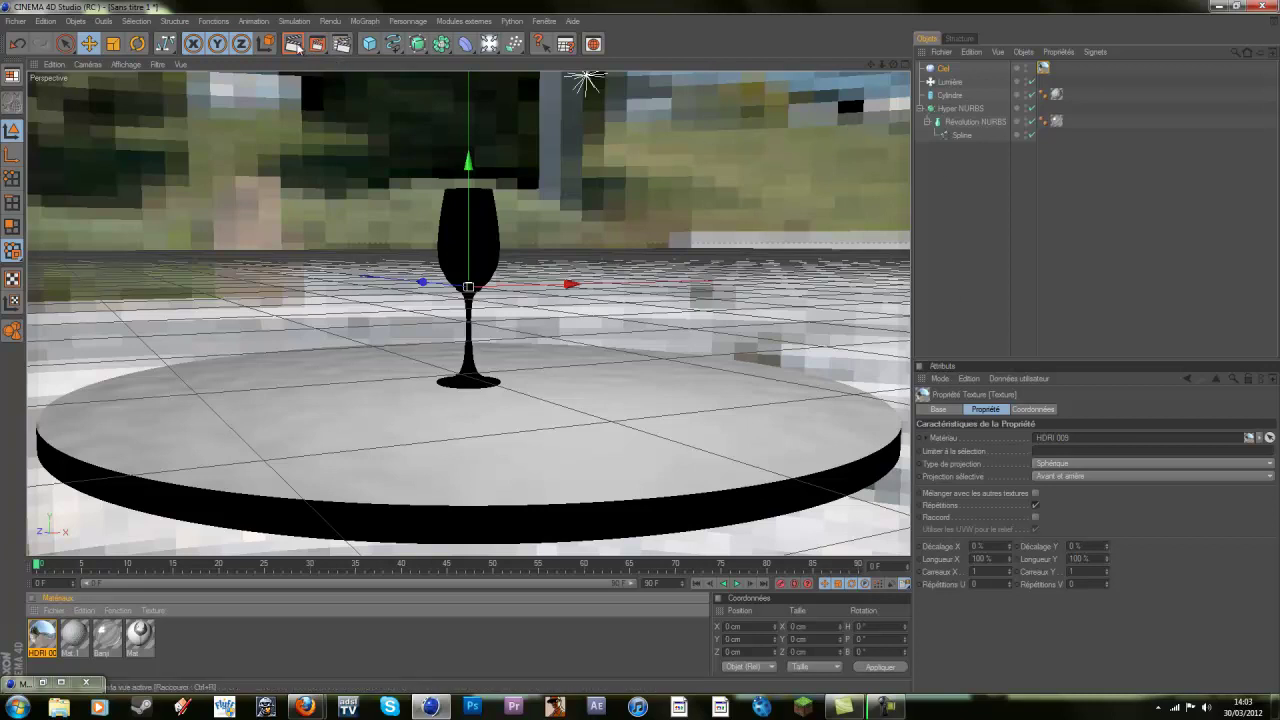
pyautogui.click(293, 46)
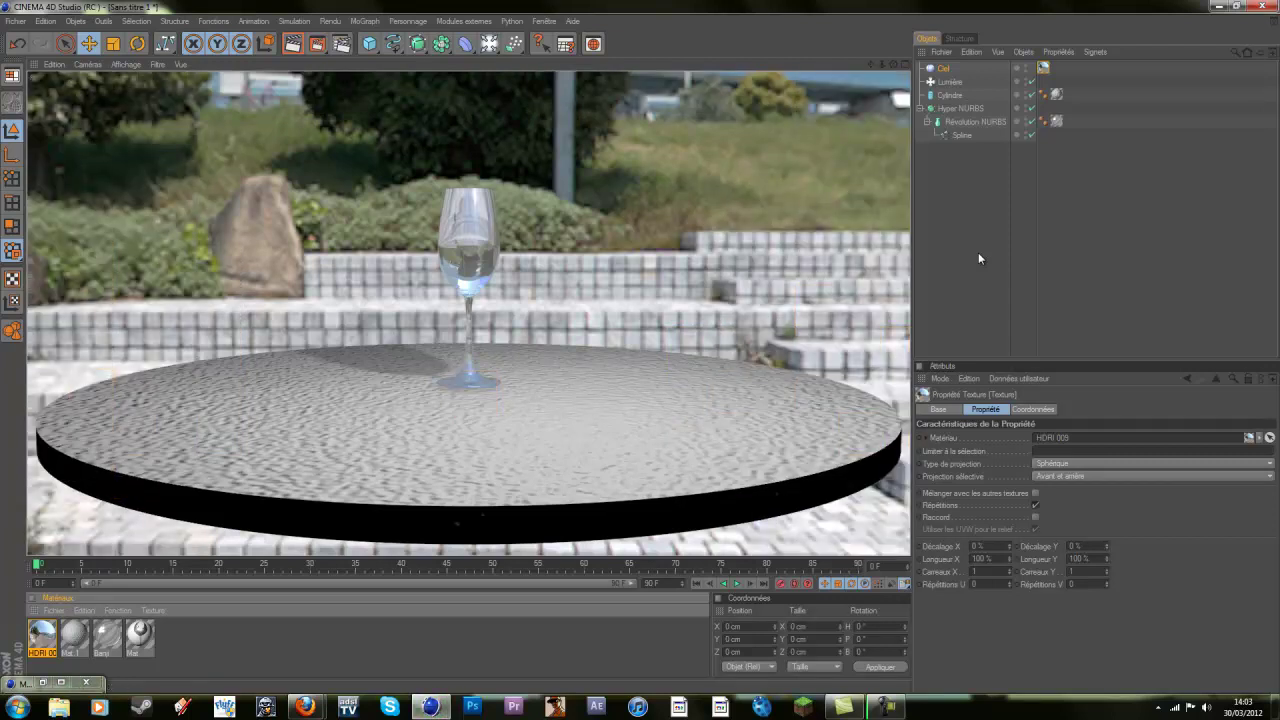
# - Set the X offset (Décalage X) of the sky's HDRI texture to 27 %
pyautogui.click(981, 255)
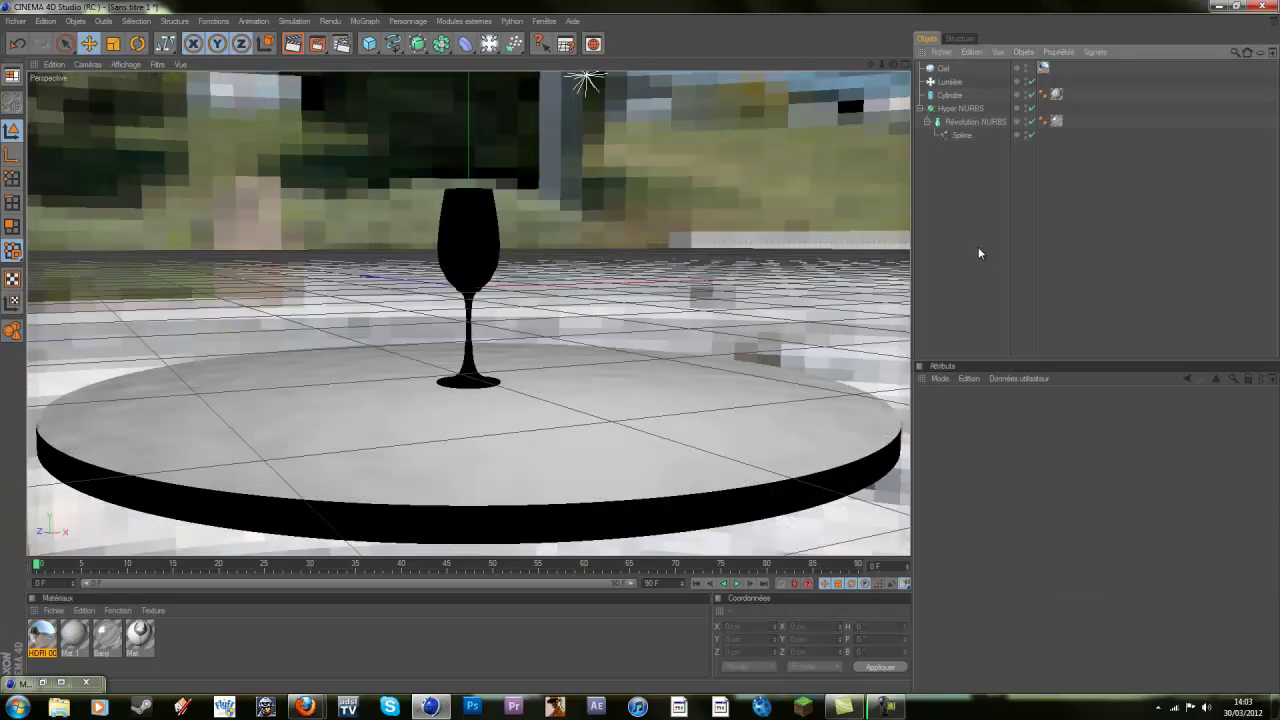
pyautogui.click(1043, 68)
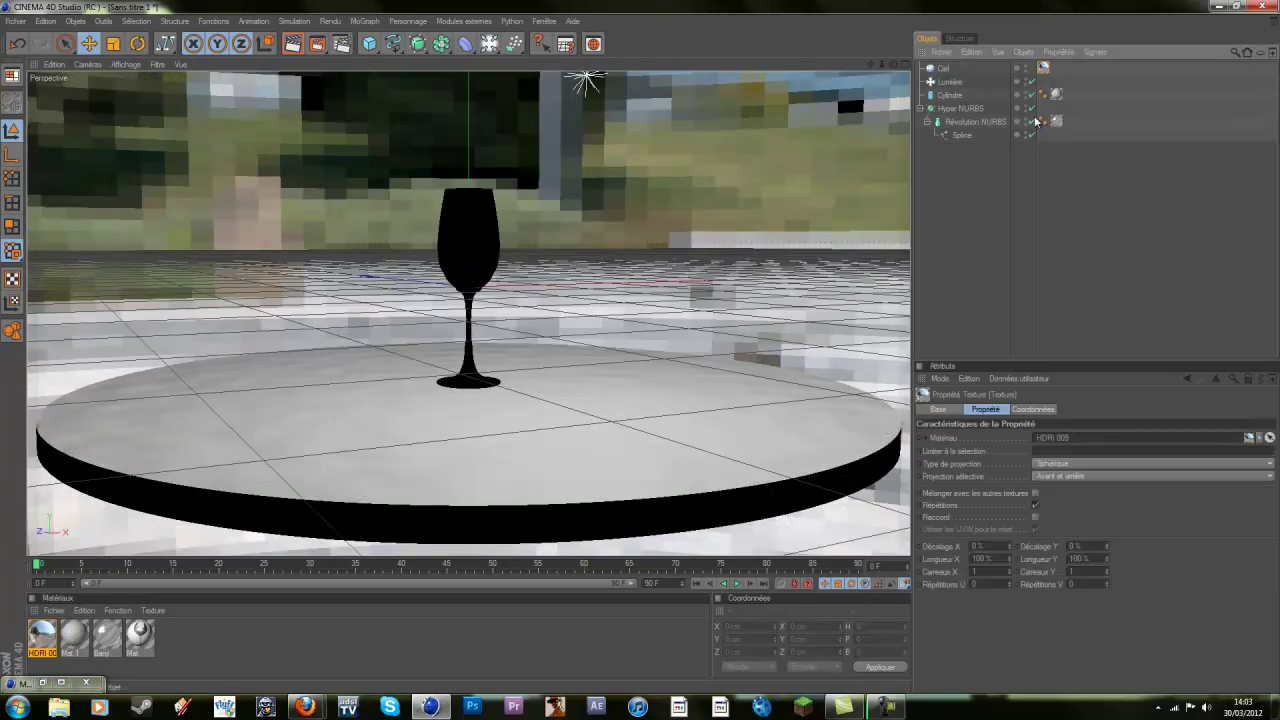
pyautogui.moveTo(1009, 546); pyautogui.dragTo(1009, 543)
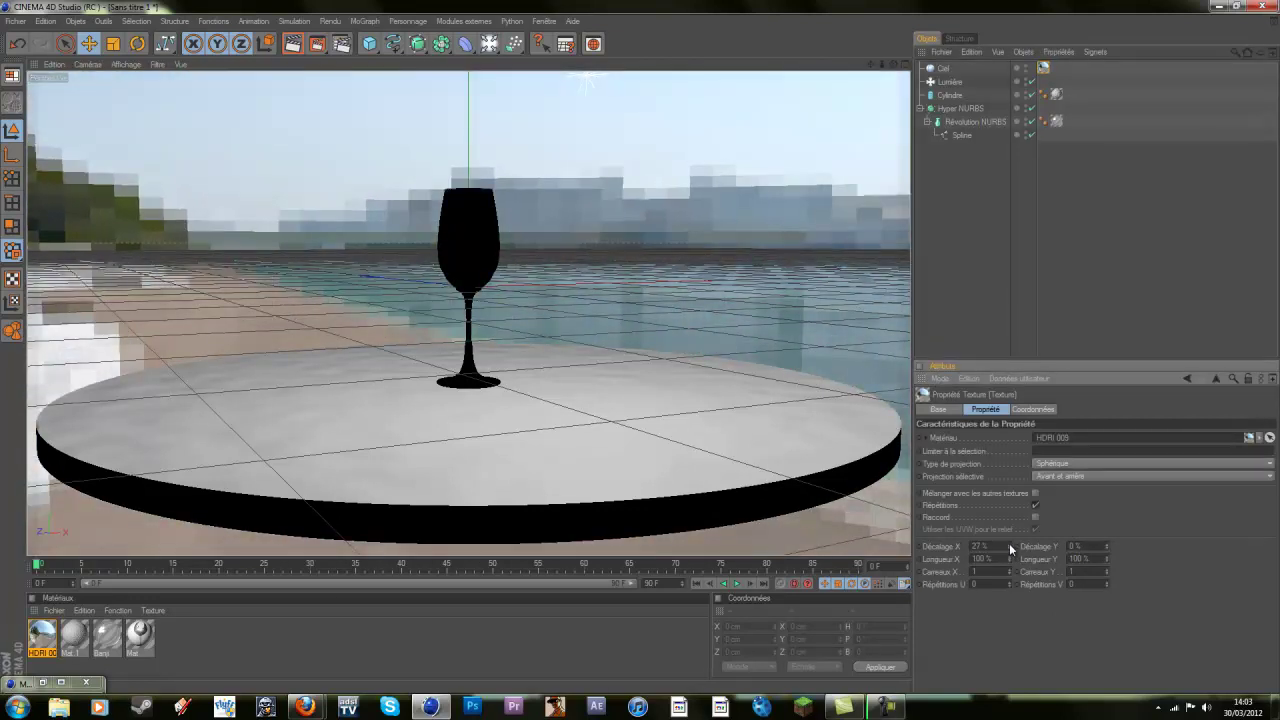
# - Add the Global Illumination (Illumination globale) effect to the render settings and close them
pyautogui.click(341, 44)
pyautogui.click(165, 356)
pyautogui.moveTo(250, 470)
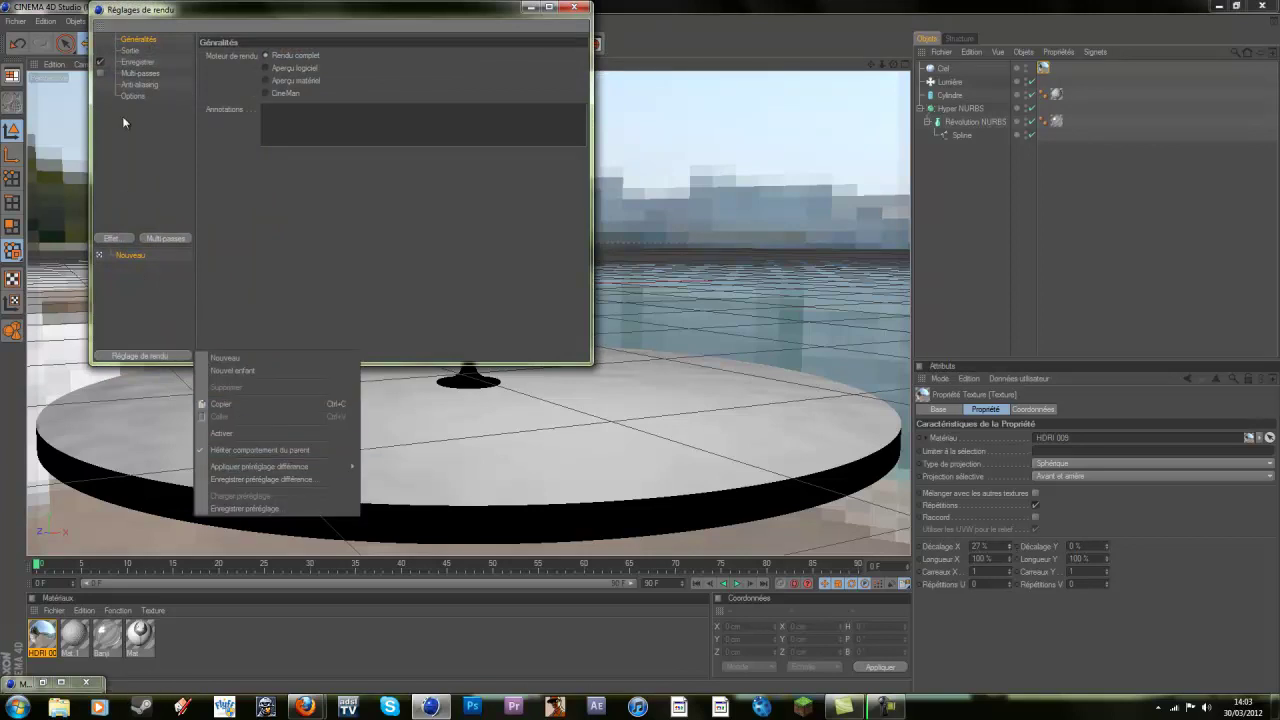
pyautogui.click(122, 246)
pyautogui.click(118, 240)
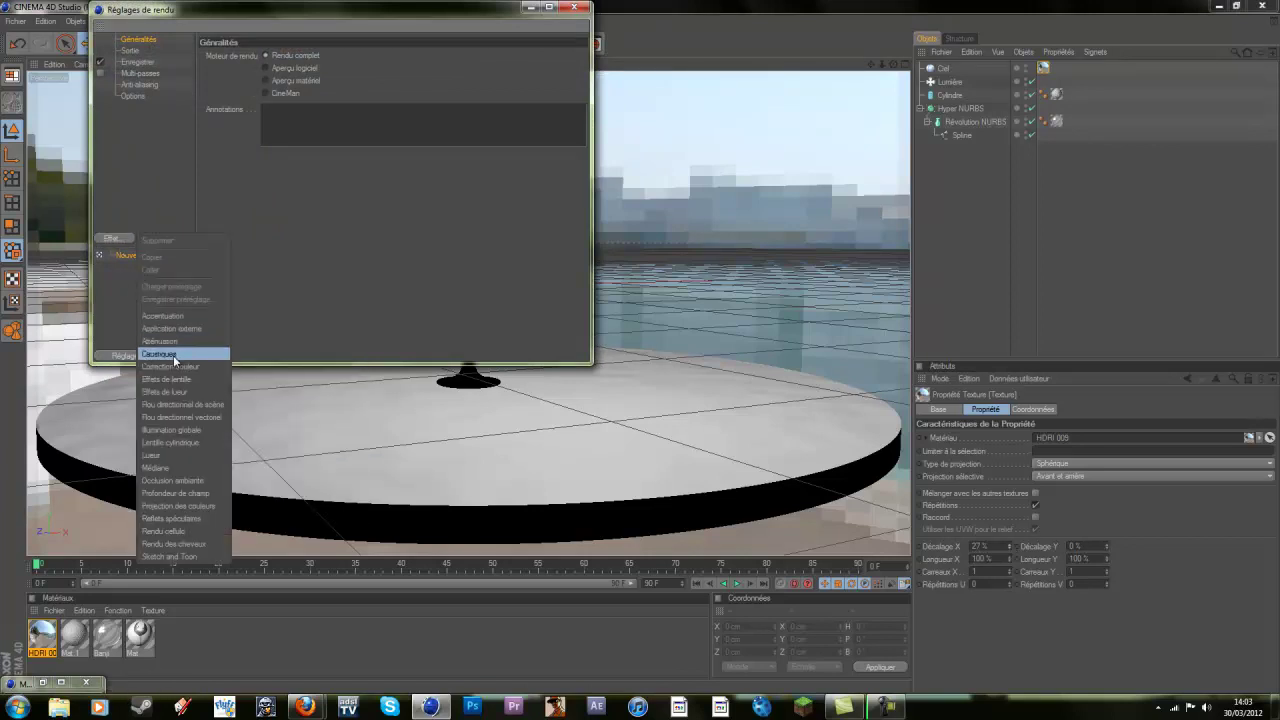
pyautogui.click(165, 429)
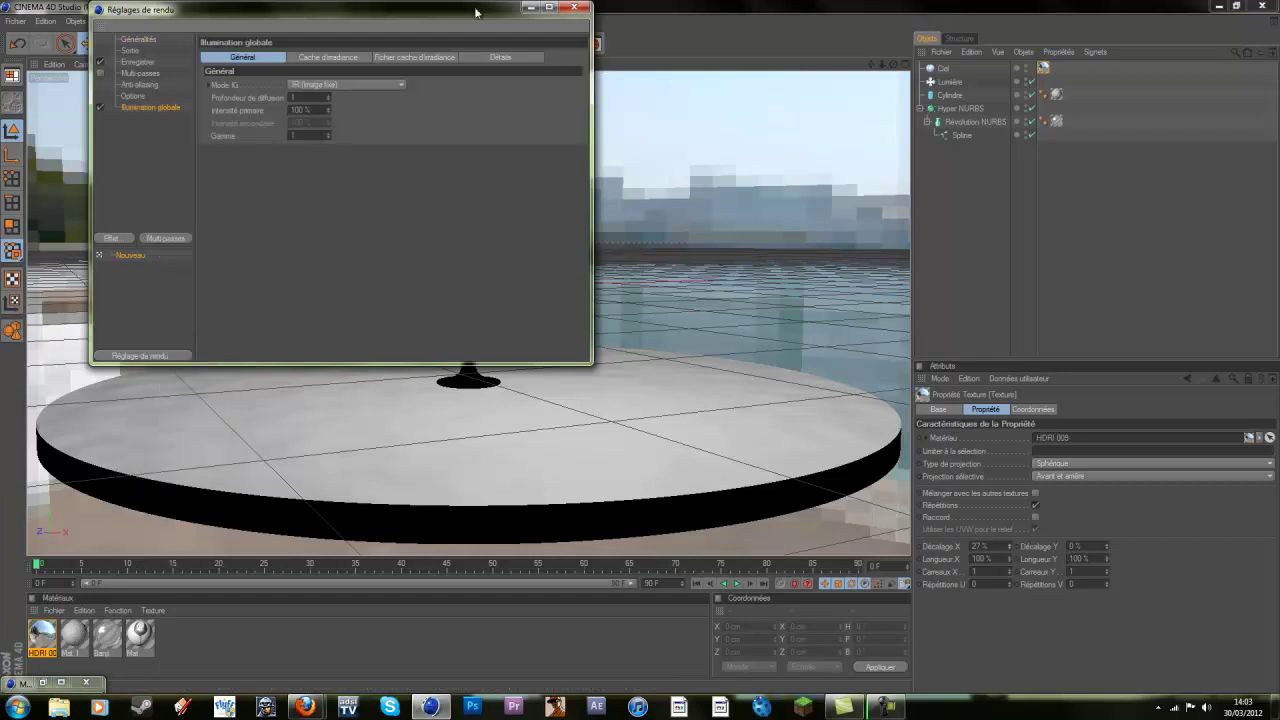
pyautogui.click(574, 7)
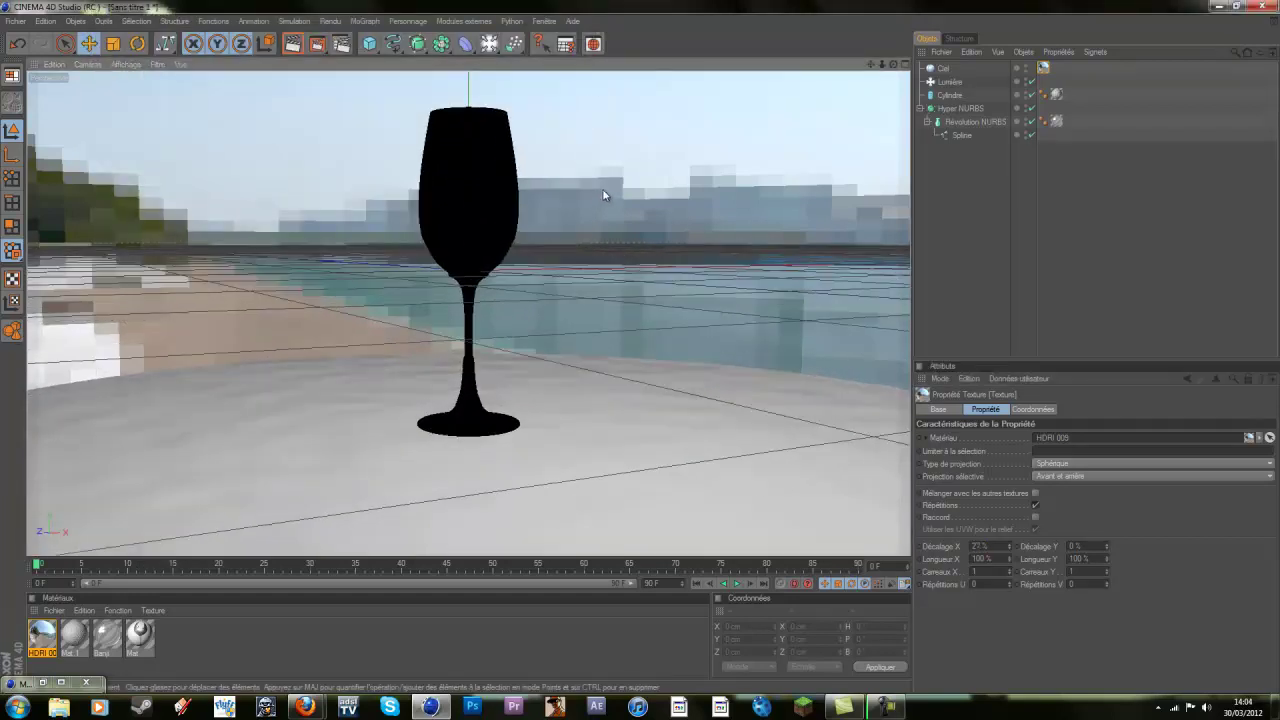
# - Frame the glass and tabletop closer, with the cylinder and Hyper NURBS selected for scaling, and render the view
pyautogui.moveTo(893, 65); pyautogui.dragTo(765, 145)
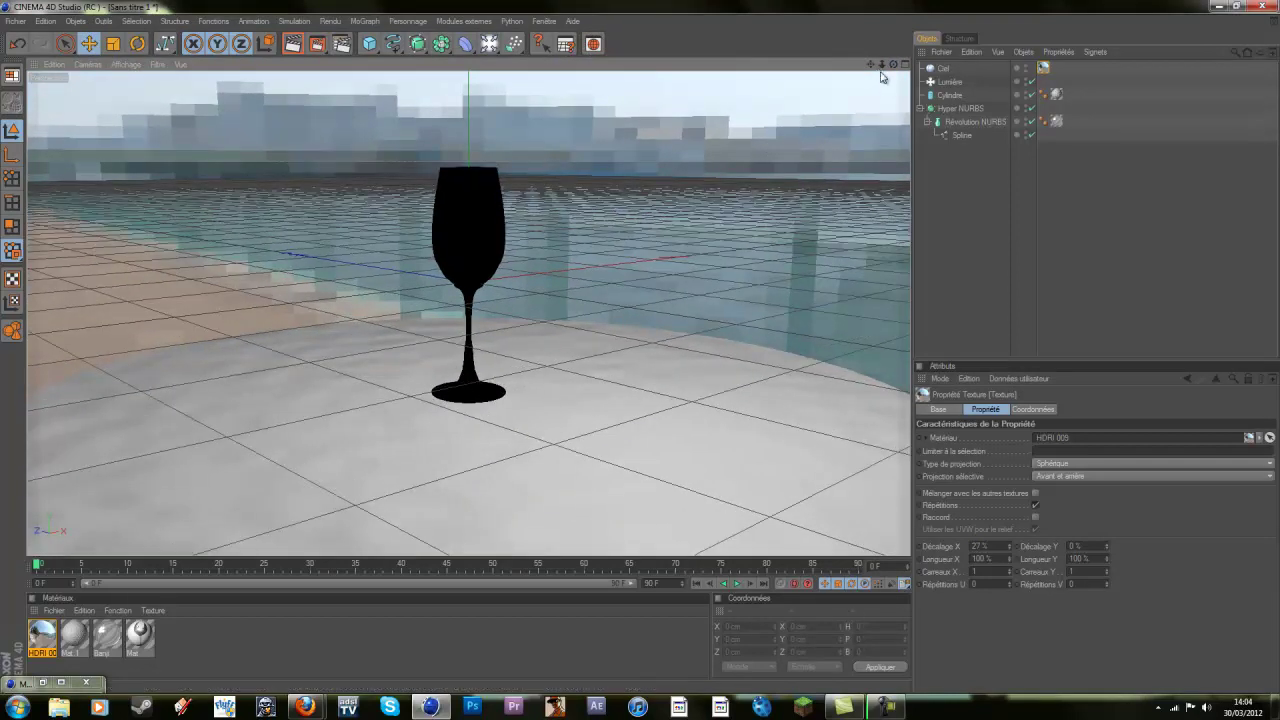
pyautogui.click(921, 108)
pyautogui.moveTo(951, 160); pyautogui.dragTo(927, 95)
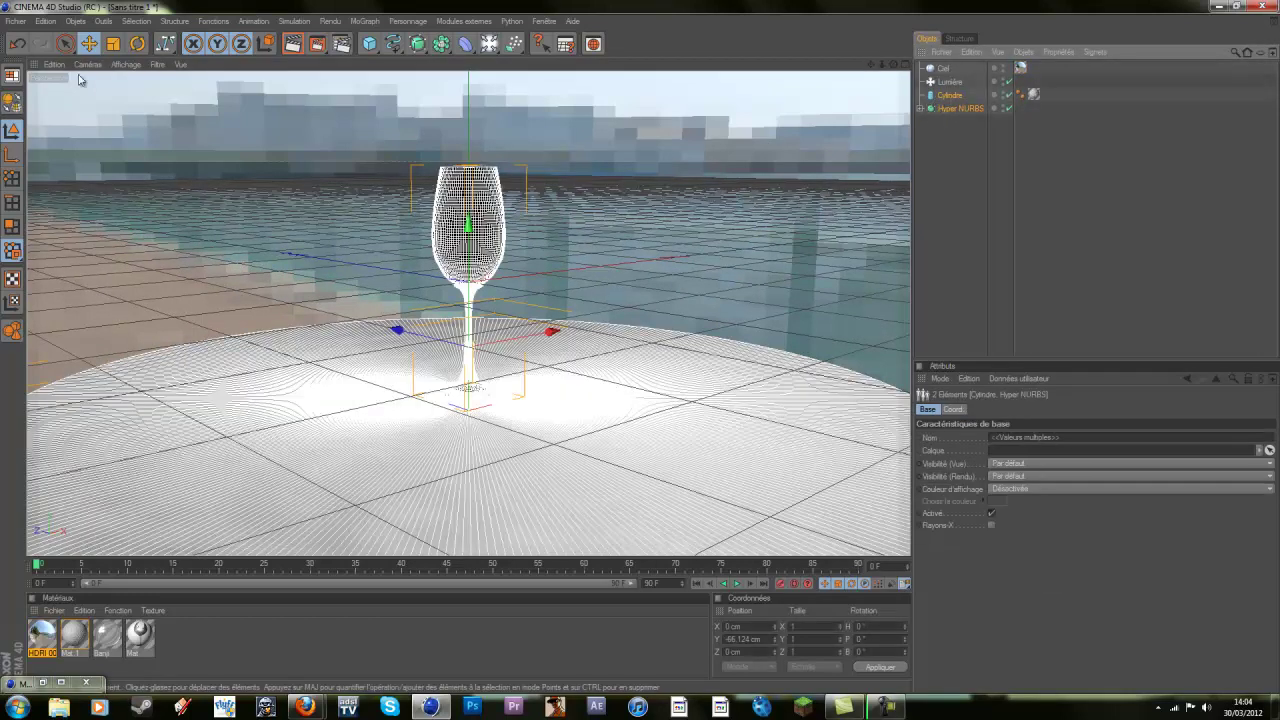
pyautogui.click(113, 44)
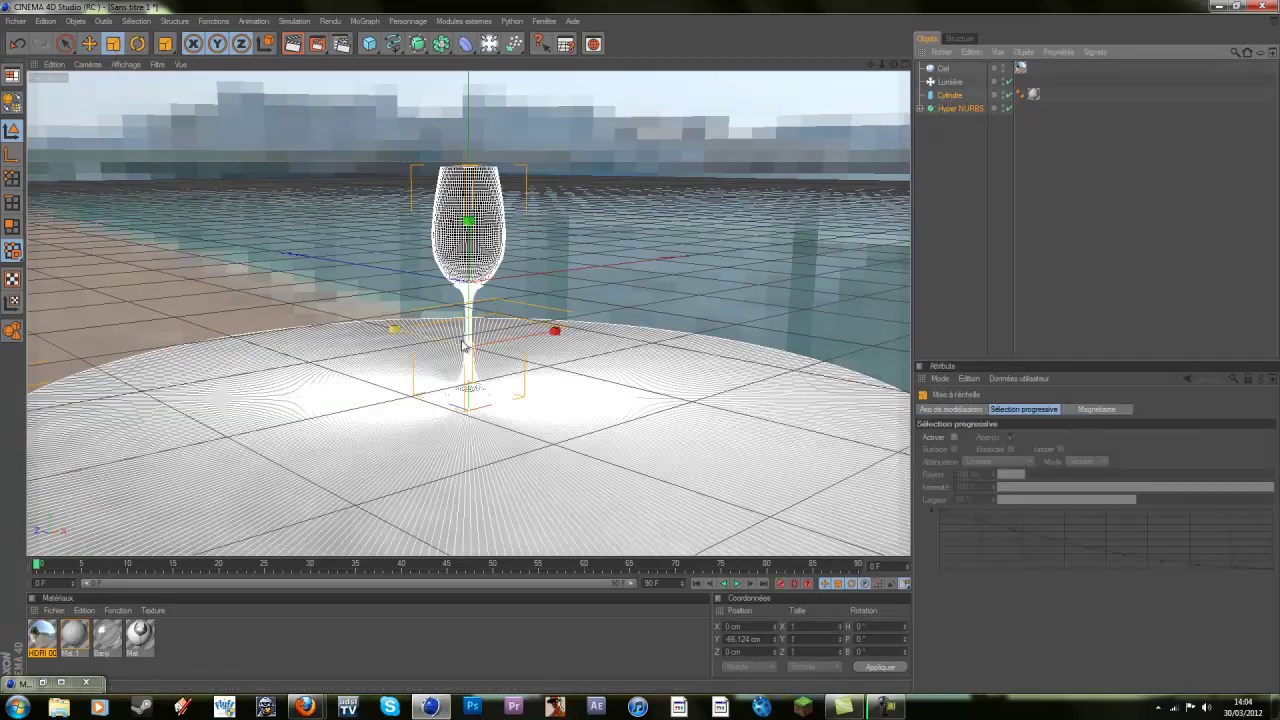
pyautogui.moveTo(640, 357); pyautogui.dragTo(746, 195)
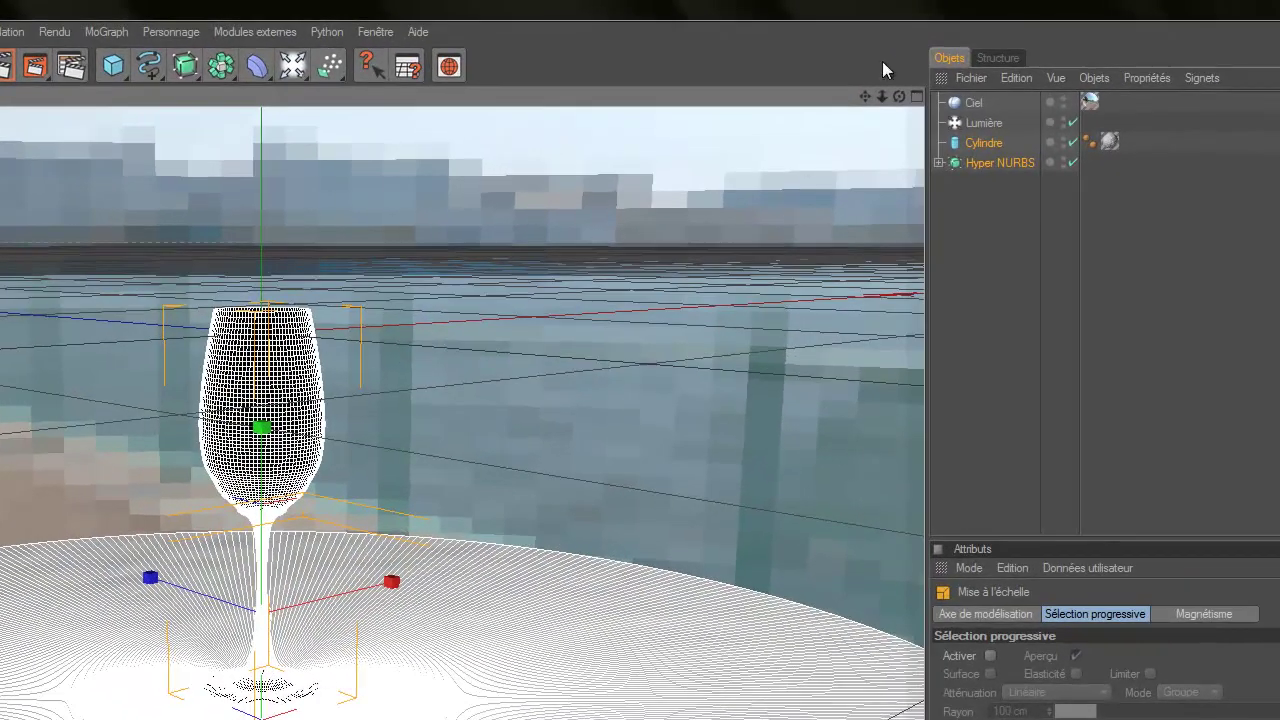
pyautogui.keyDown('alt'); pyautogui.moveTo(518, 519); pyautogui.dragTo(520, 527, button='middle'); pyautogui.keyUp('alt')
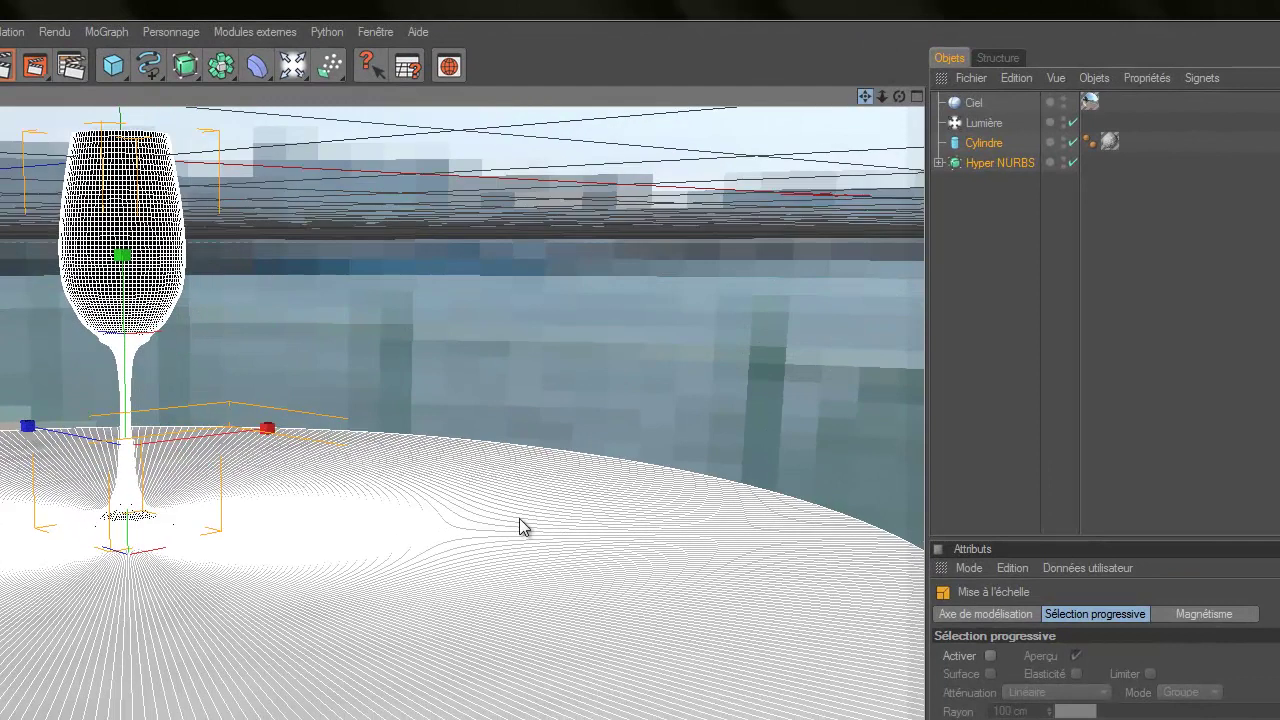
pyautogui.click(3, 66)
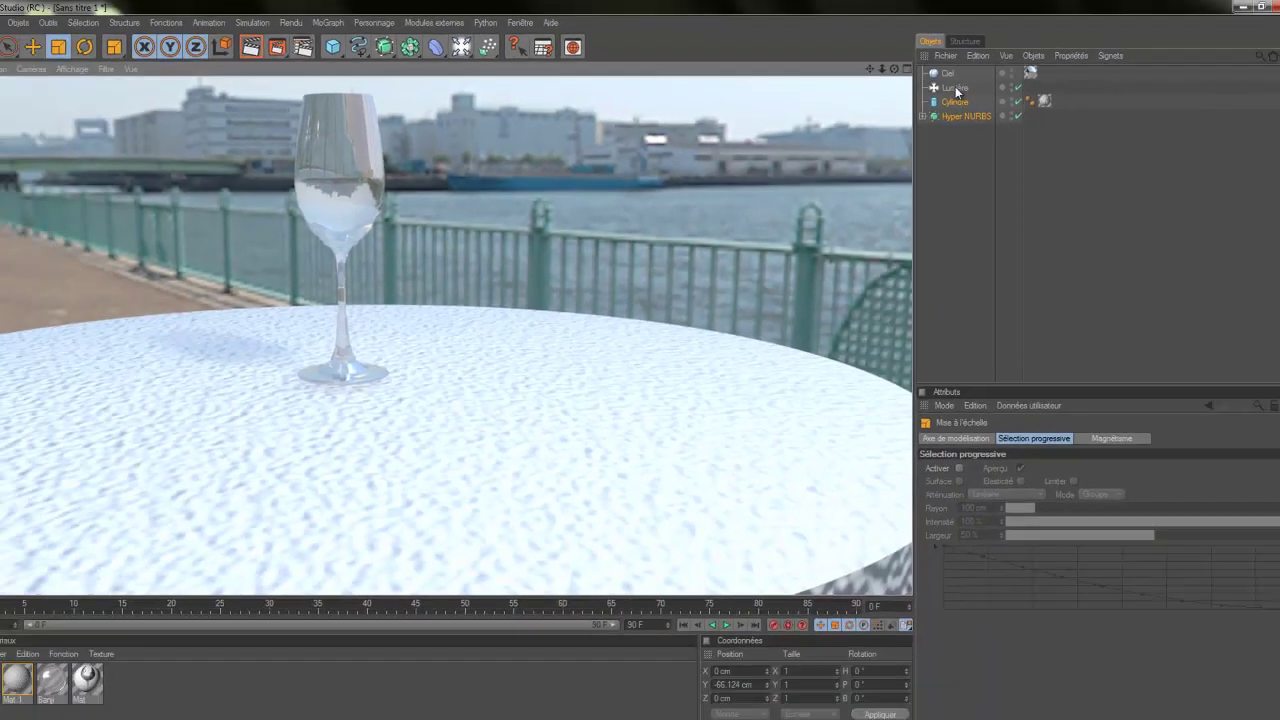
# - Enable the bevel (Biseau) on the tabletop cylinder's caps and deselect the cylinder
pyautogui.click(950, 94)
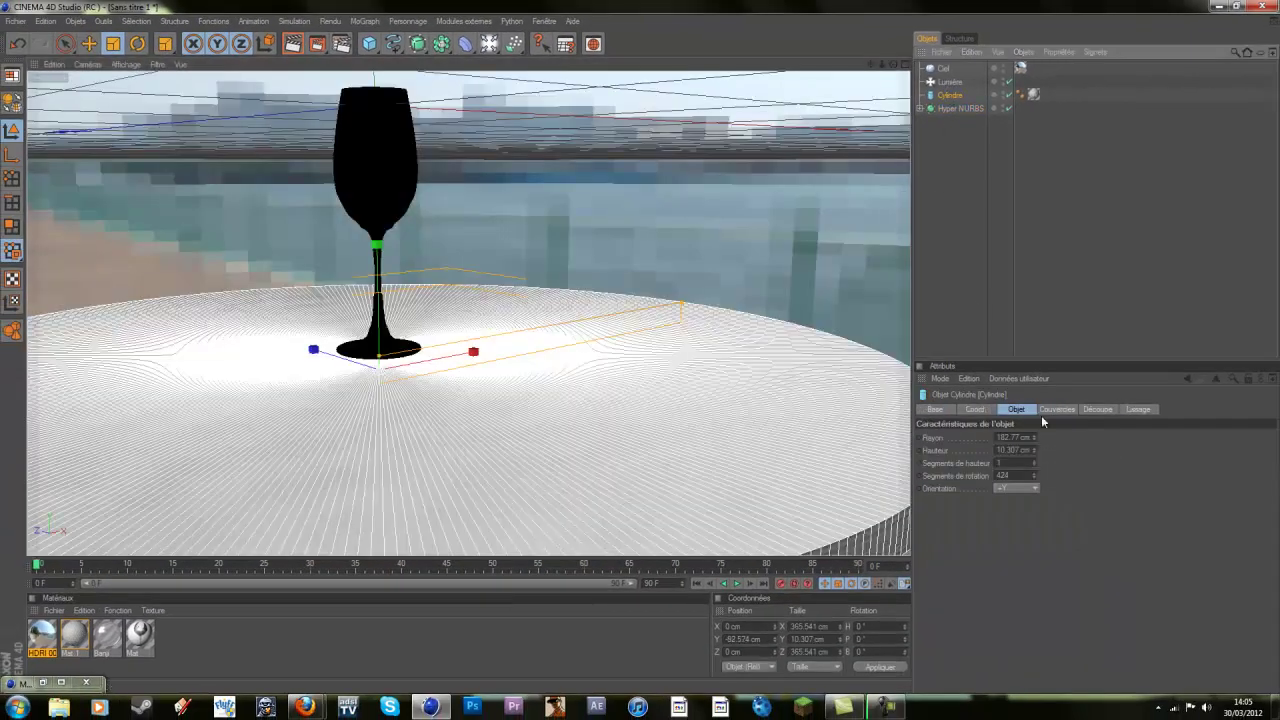
pyautogui.click(1056, 409)
pyautogui.click(965, 466)
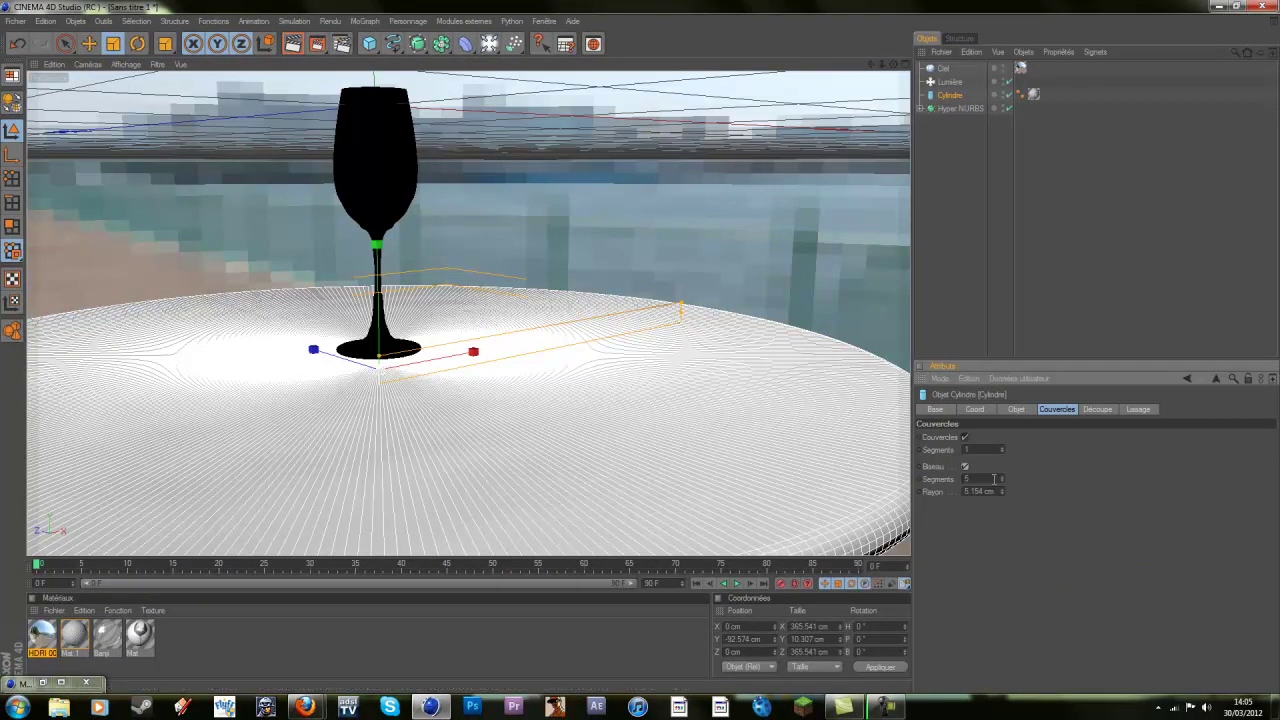
pyautogui.scroll(8, 1004, 484)
pyautogui.scroll(-6, 1003, 492)
pyautogui.scroll(2, 1002, 491)
pyautogui.click(1046, 258)
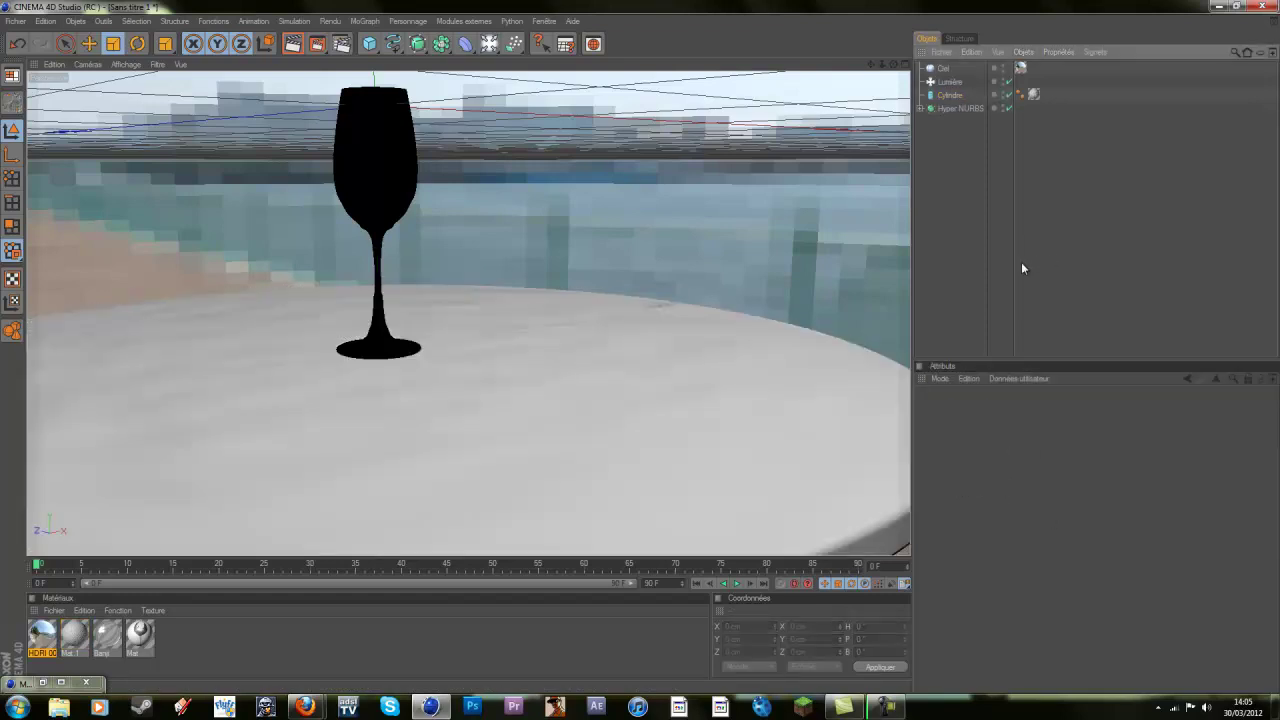